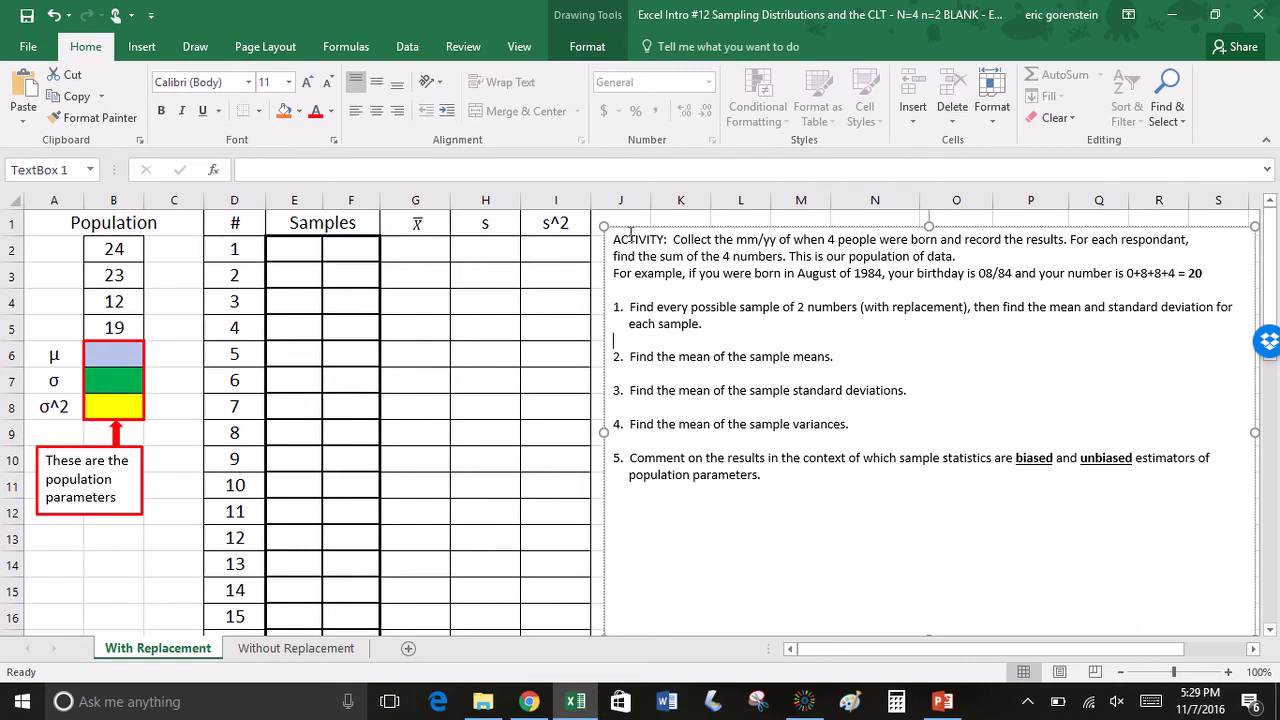
Highlight the data-collection instructions and the example birthday 08/84 in the activity.
left_click_drag(615, 238, 1200, 268)
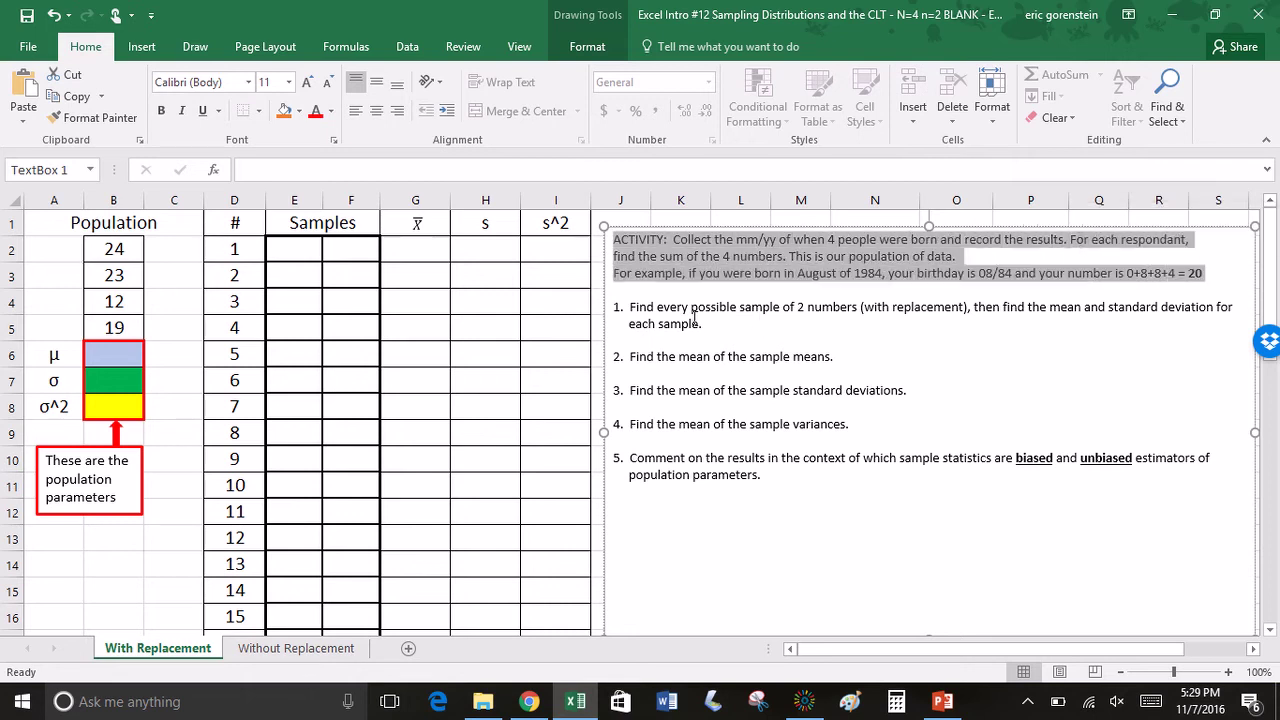
left_click(1009, 296)
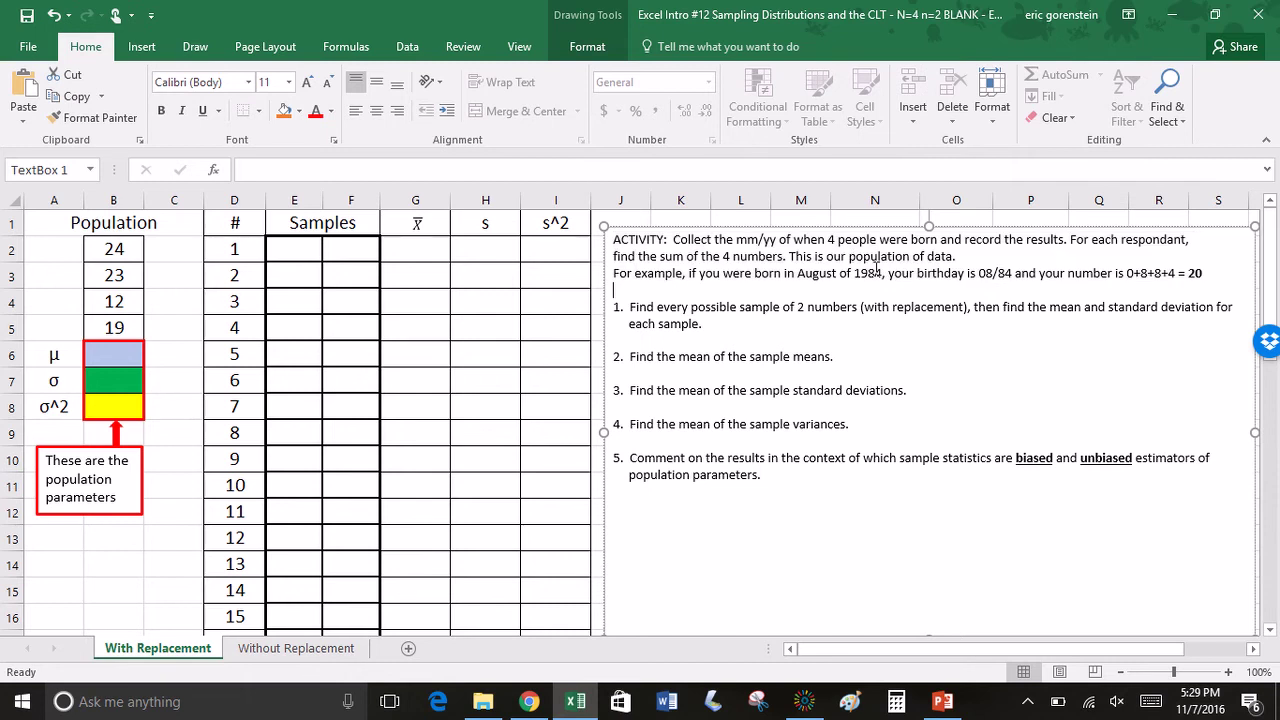
left_click_drag(980, 274, 1012, 274)
Fill E2:E5 with 24 as the first sample value.
left_click(284, 257)
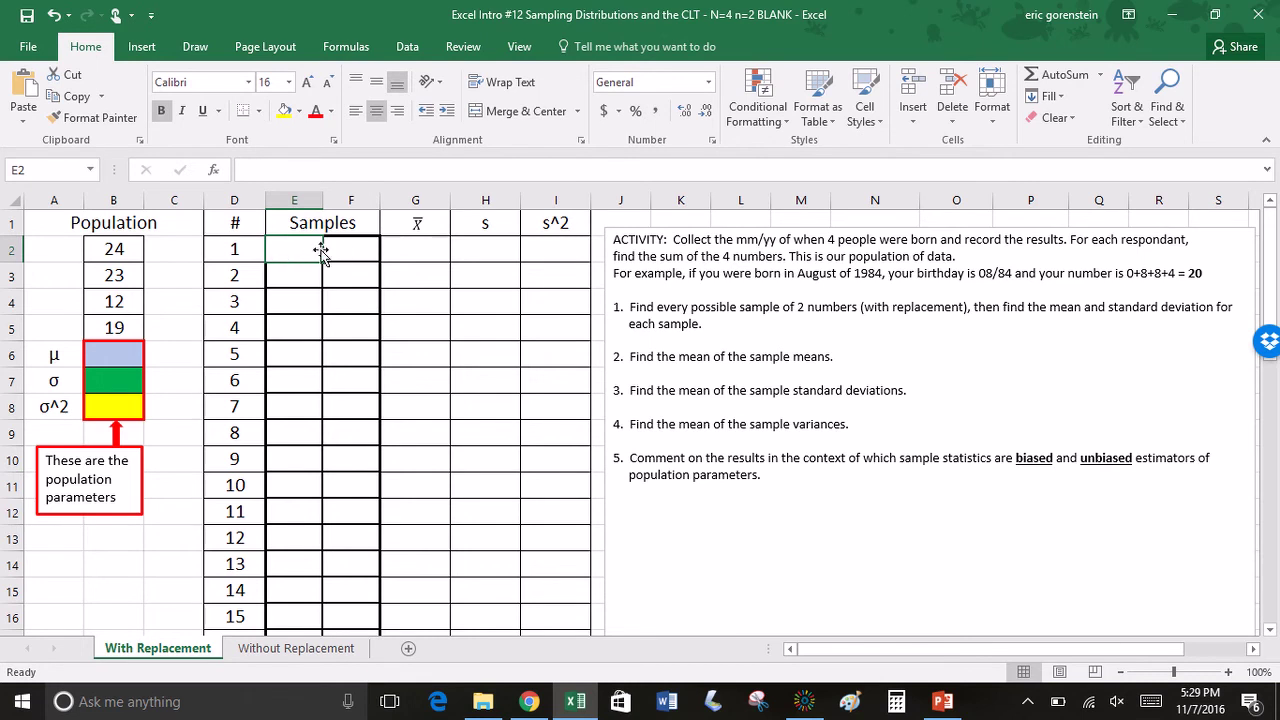
type("24")
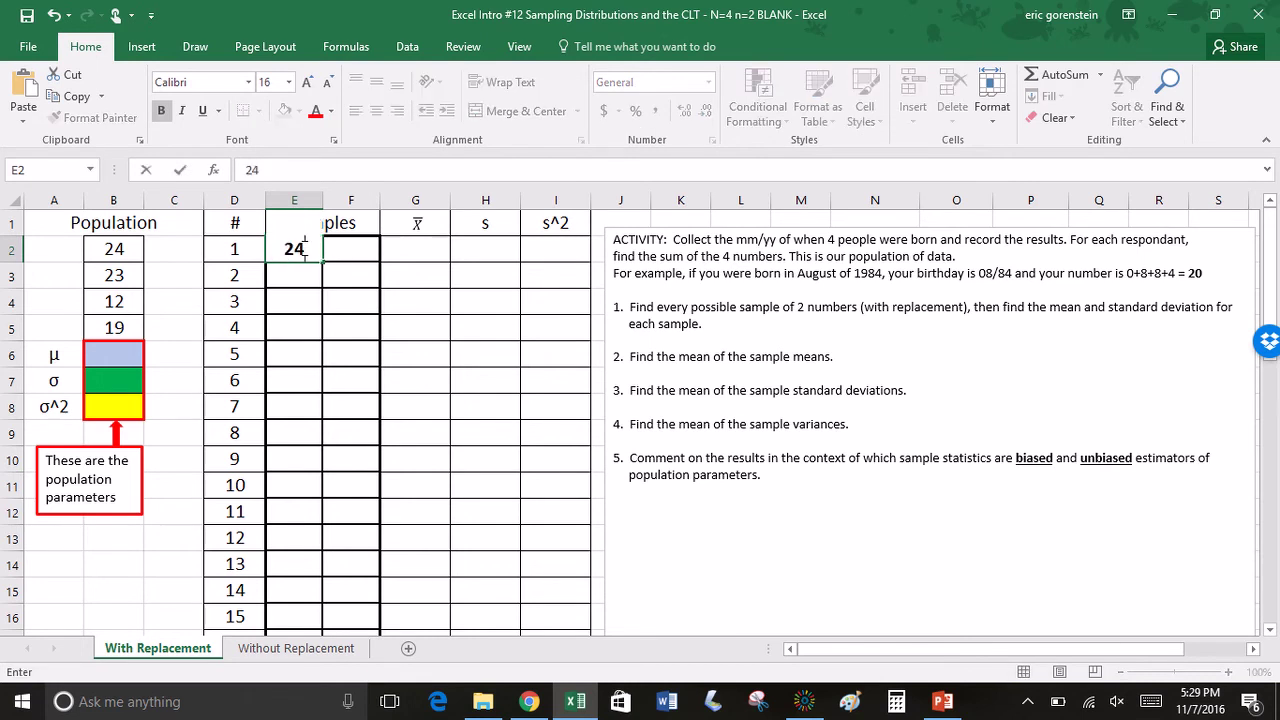
key("Return")
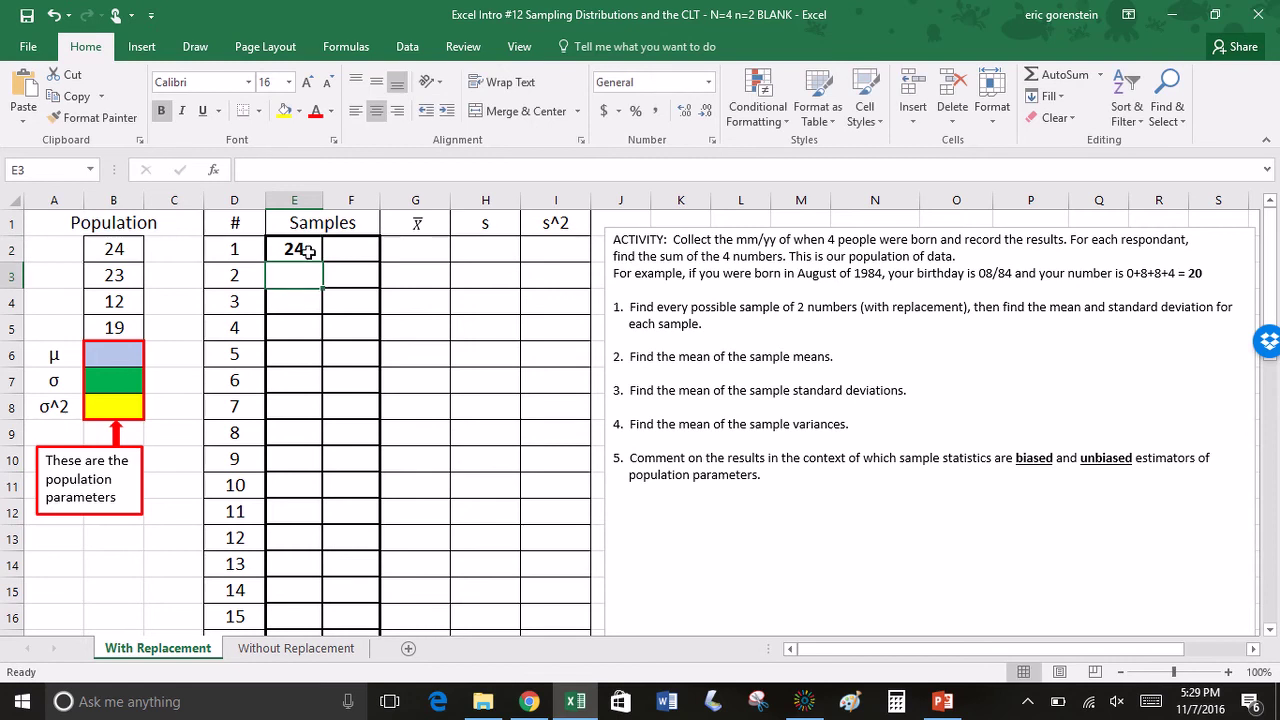
left_click(309, 250)
left_click_drag(323, 262, 334, 336)
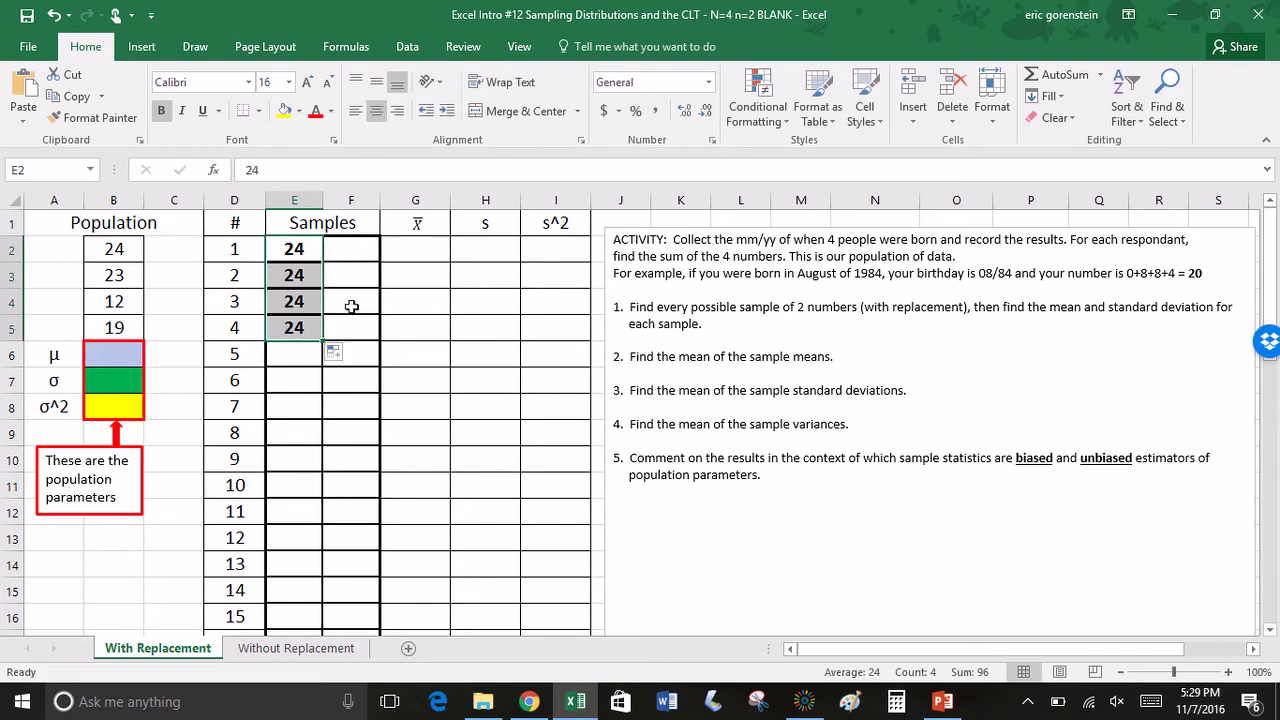
Enter 24, 23, 12 and 19 in F2:F5 as the second sample values.
left_click(361, 251)
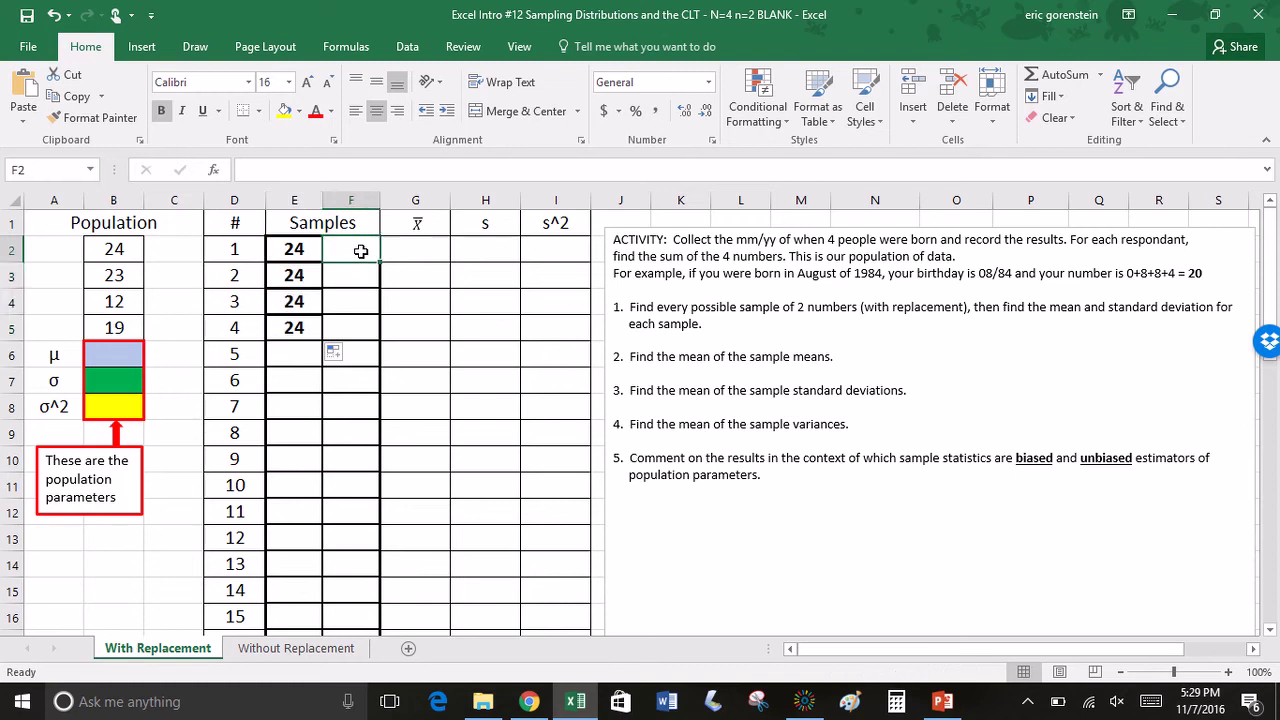
type("24")
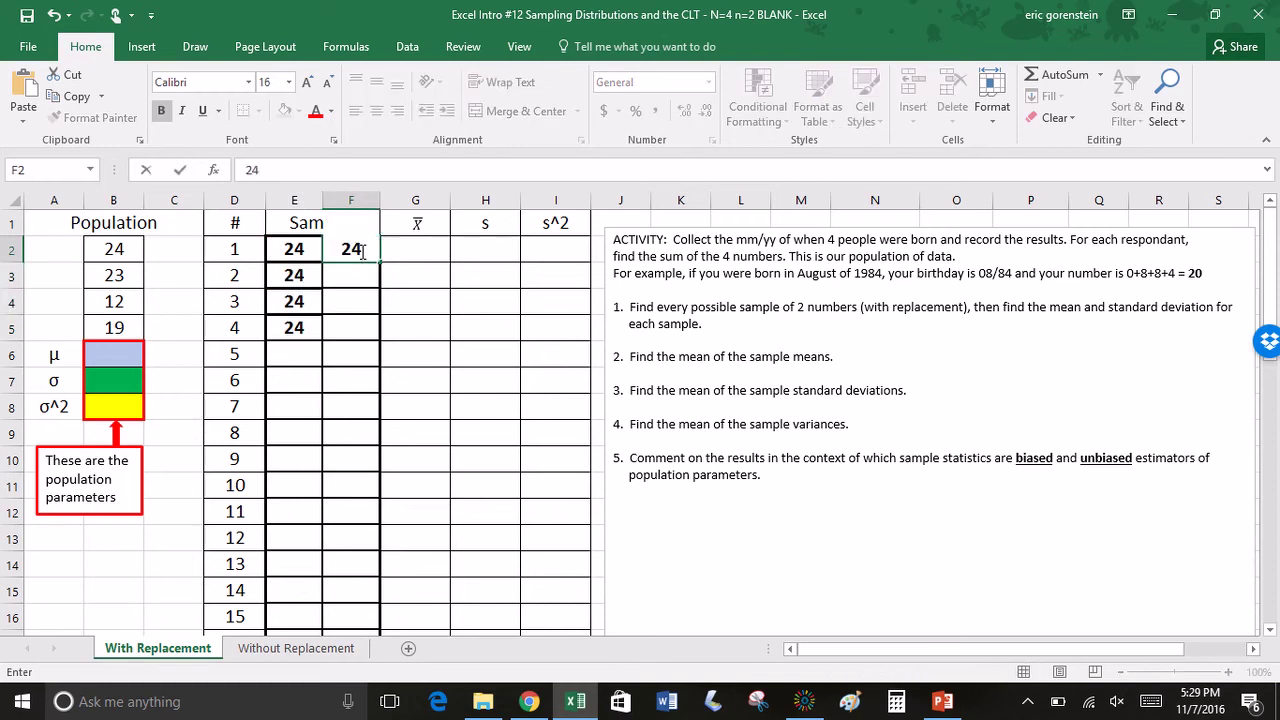
key("Return")
type("23")
key("Return")
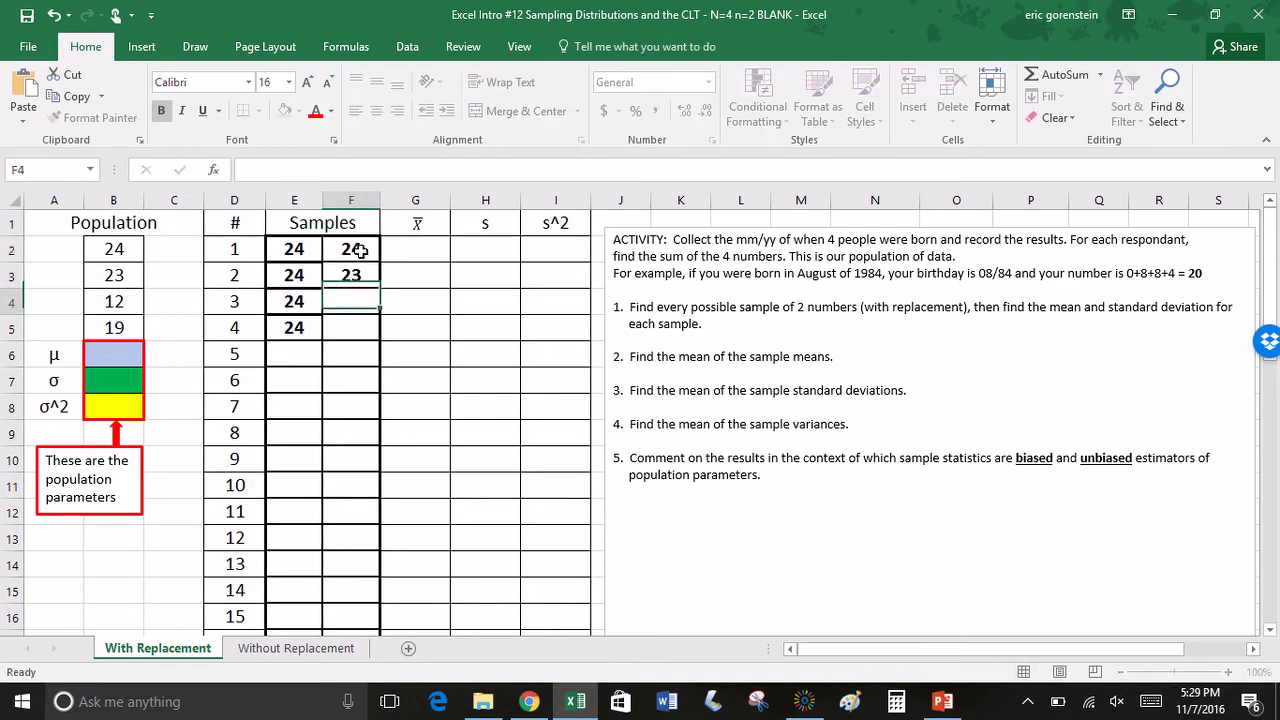
type("12")
key("Escape")
key("Down")
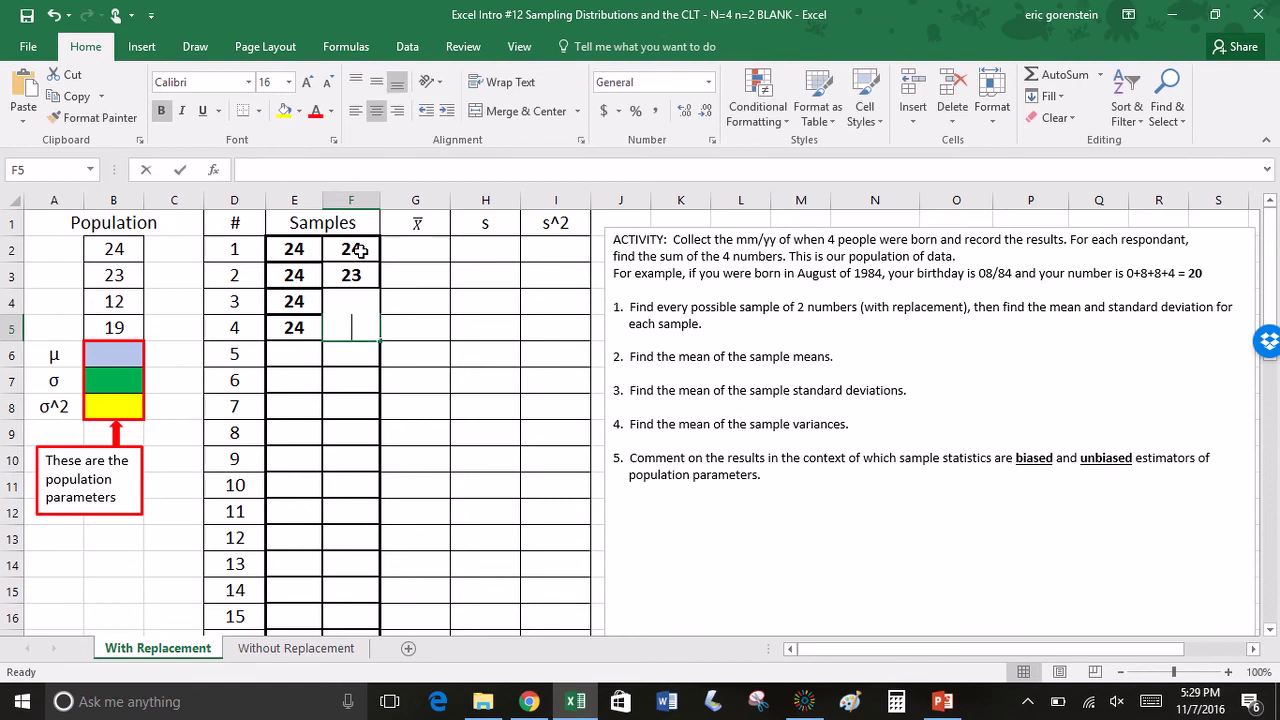
type("19")
left_click(422, 376)
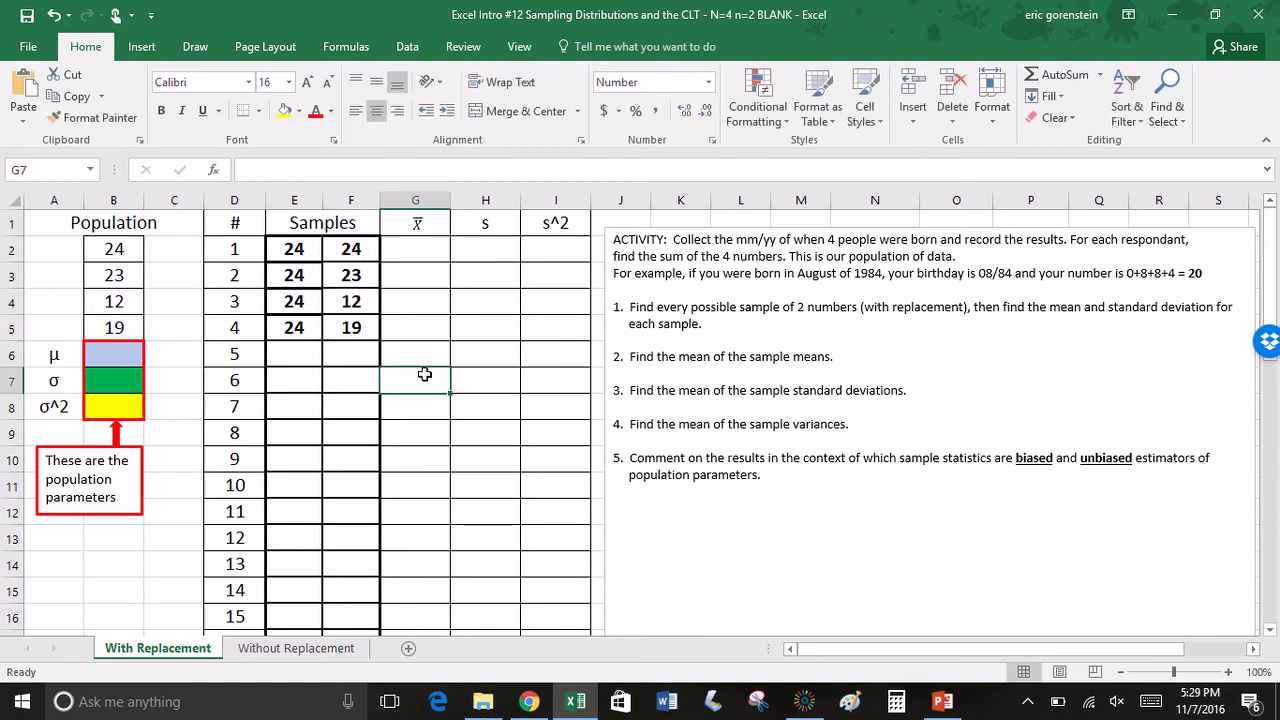
Fill E6:E9 with 23.
left_click(303, 348)
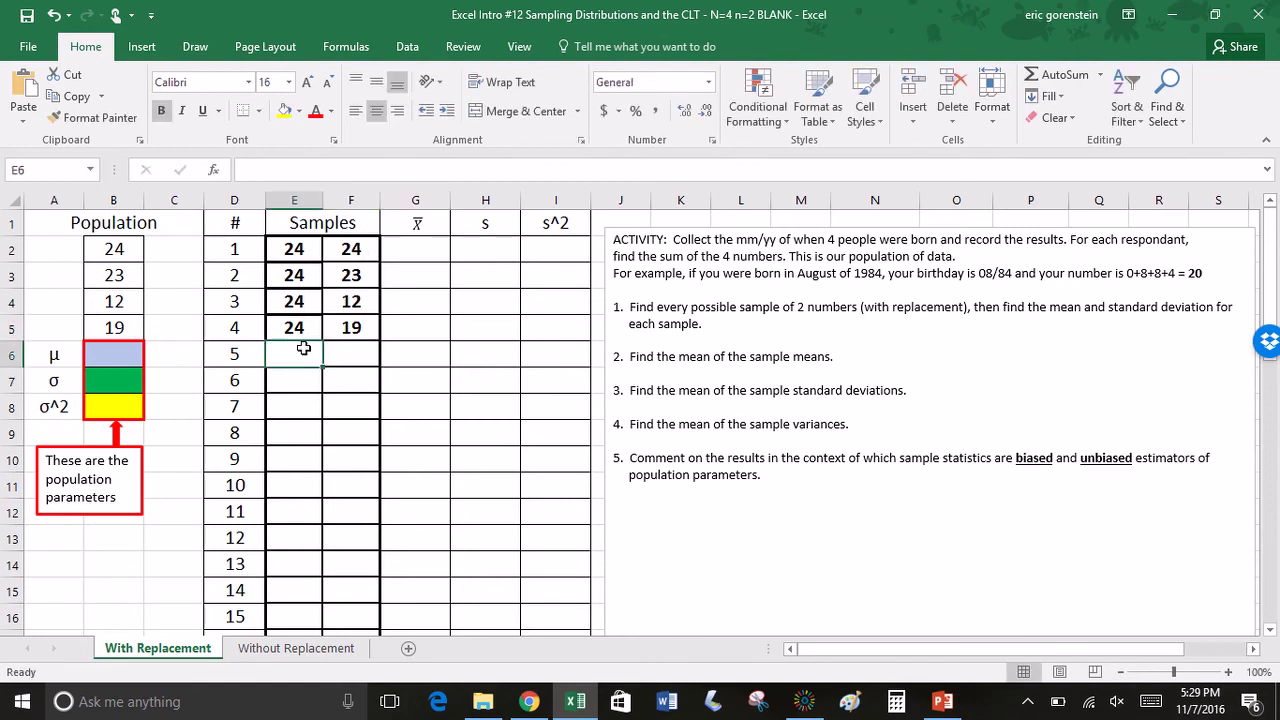
type("23")
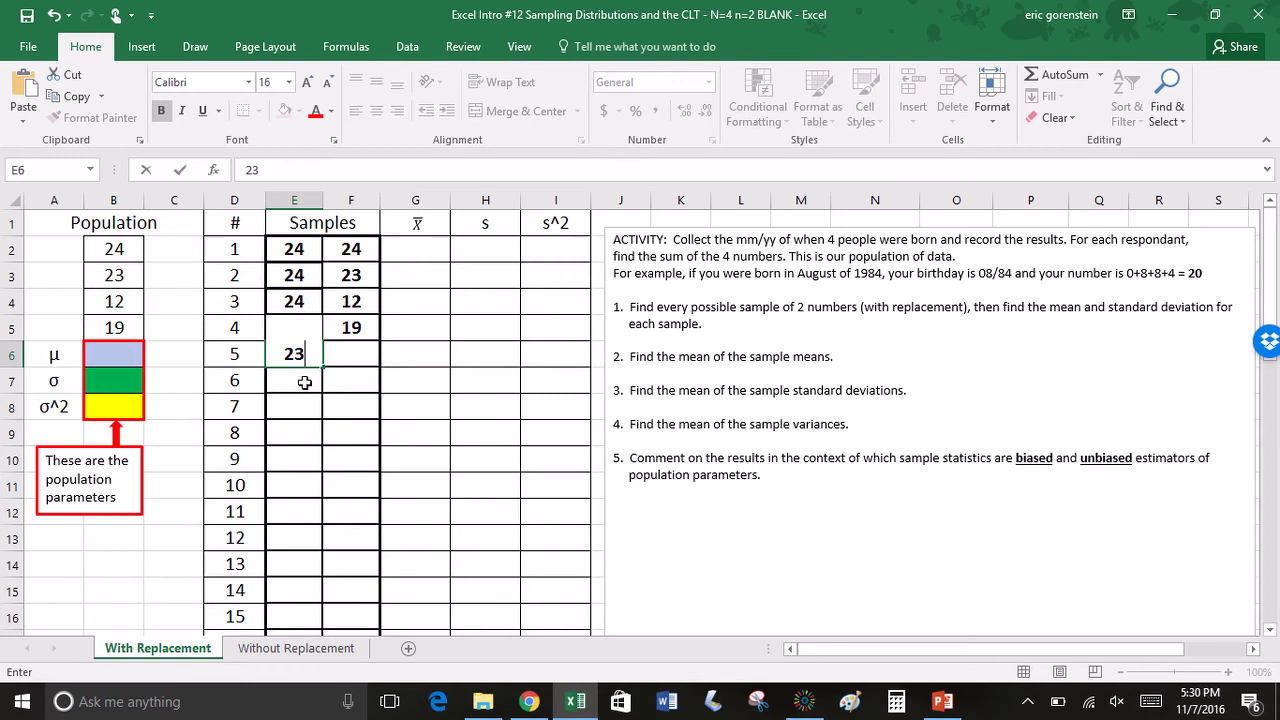
left_click(305, 360)
left_click_drag(322, 366, 335, 450)
Copy 24, 23, 12, 19 from F2:F5 into F6:F9, F10:F13 and F14:F17.
left_click_drag(356, 252, 357, 318)
key("ctrl+c")
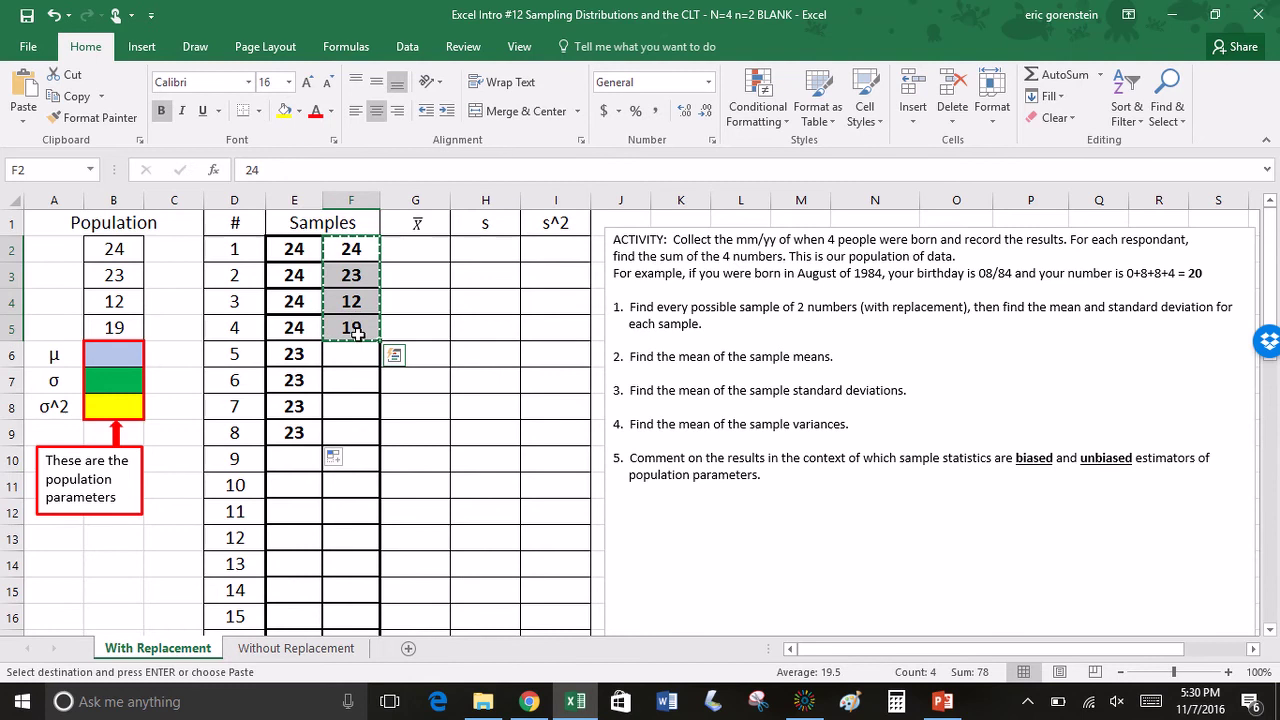
left_click(355, 355)
key("ctrl+v")
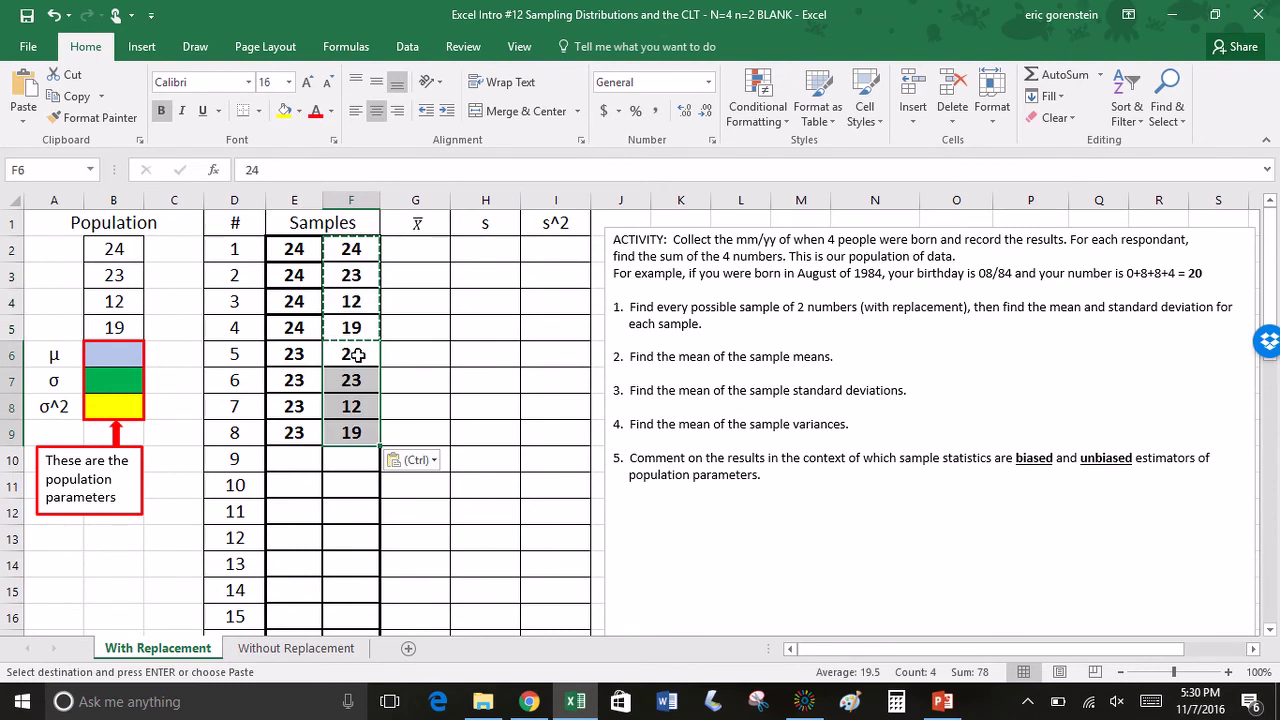
left_click(356, 460)
key("ctrl+v")
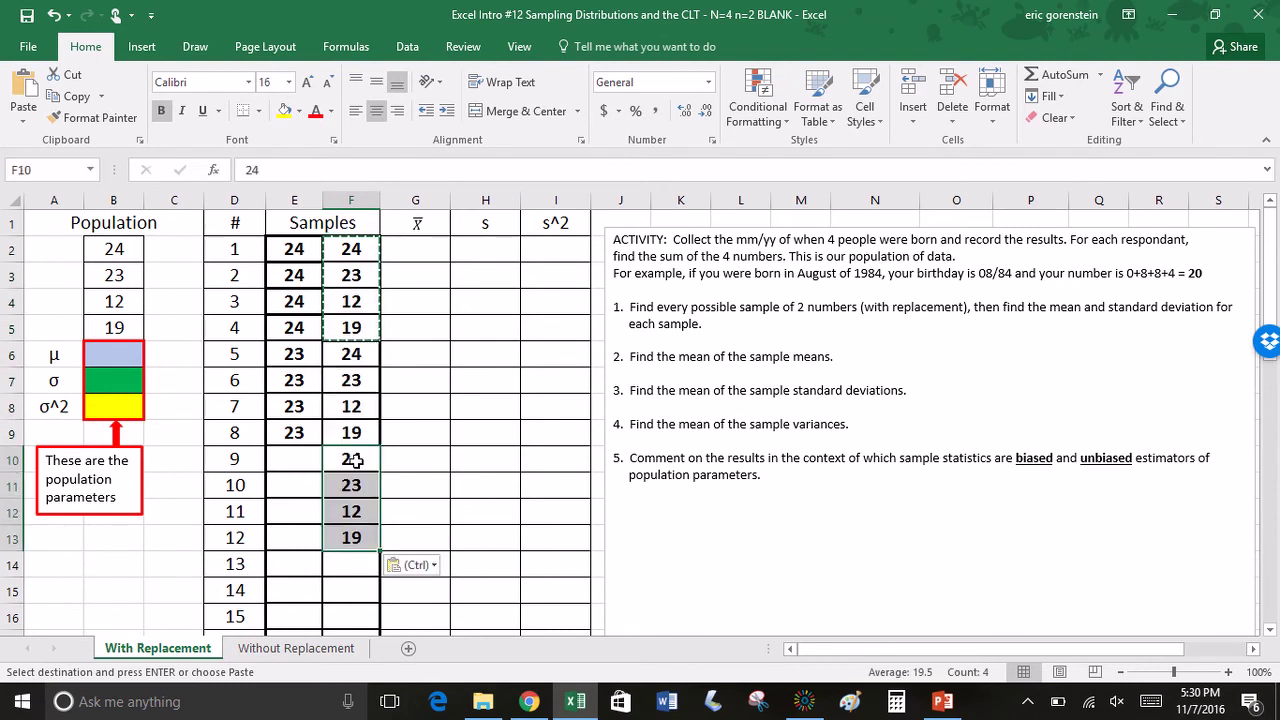
left_click(348, 562)
key("ctrl+v")
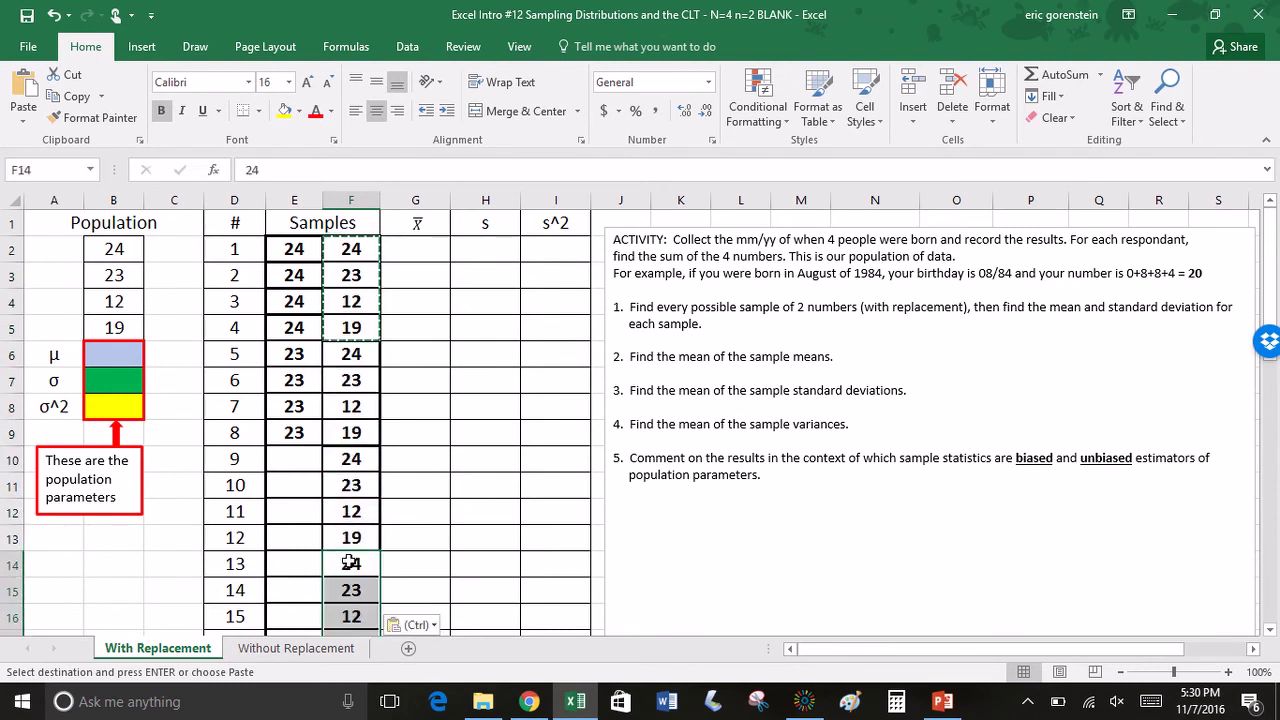
Fill E10:E13 with 12.
left_click(294, 458)
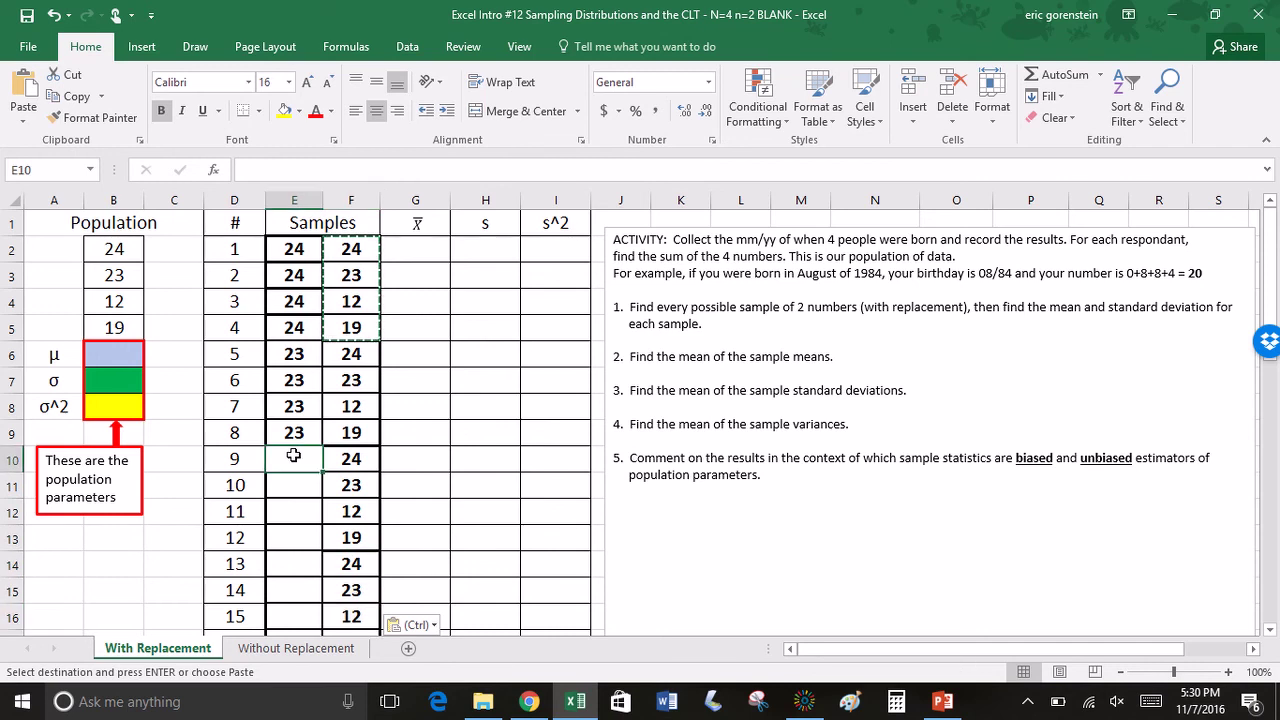
type("12")
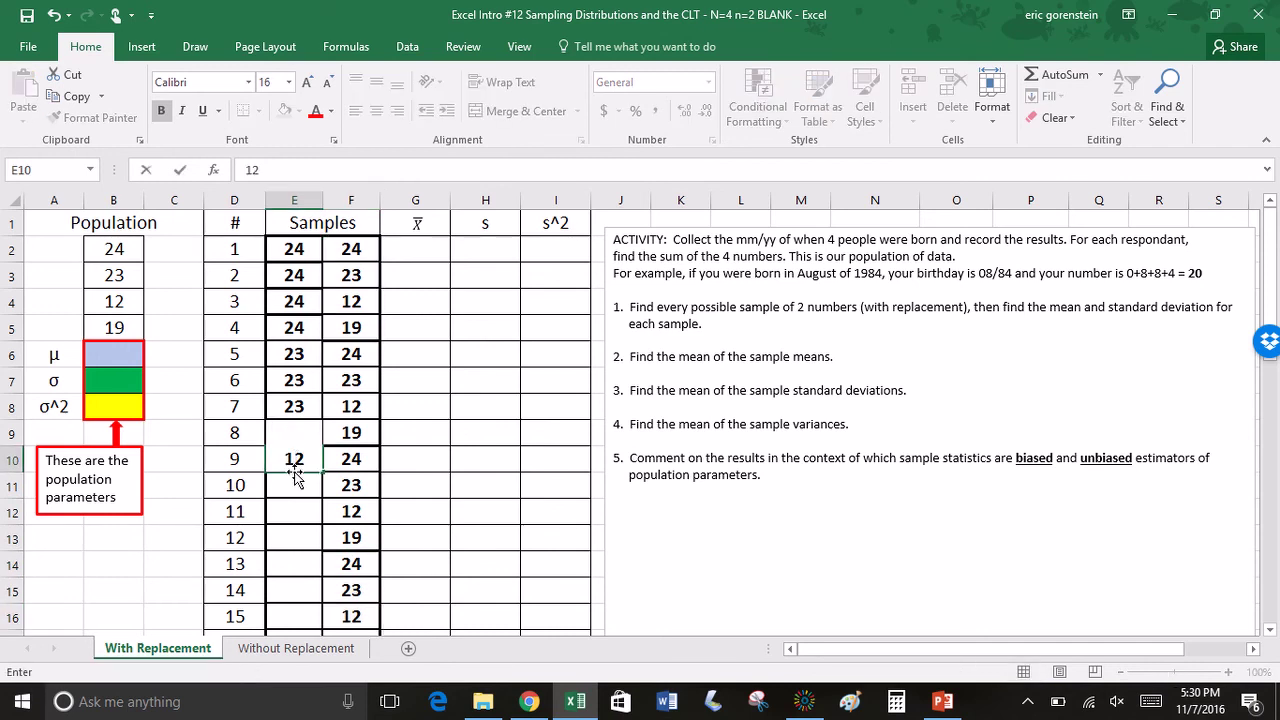
key("Return")
key("Up")
key("Up")
type("23")
key("Return")
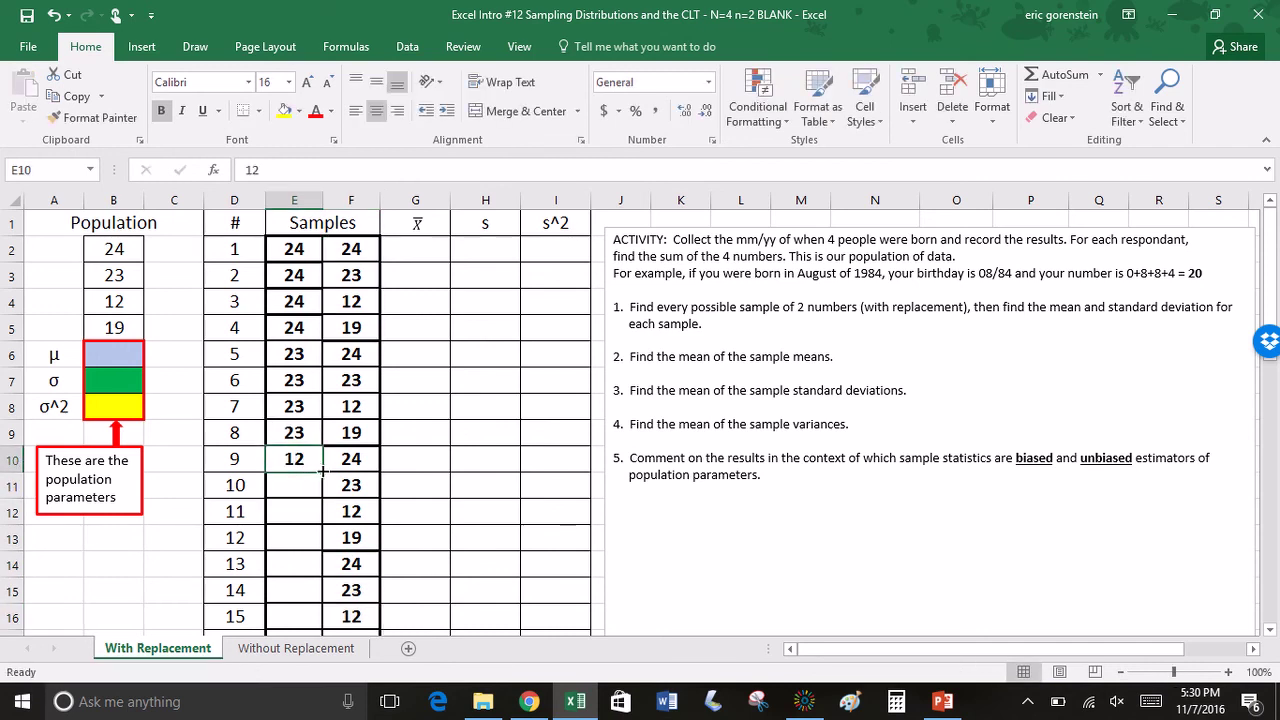
left_click_drag(320, 470, 316, 540)
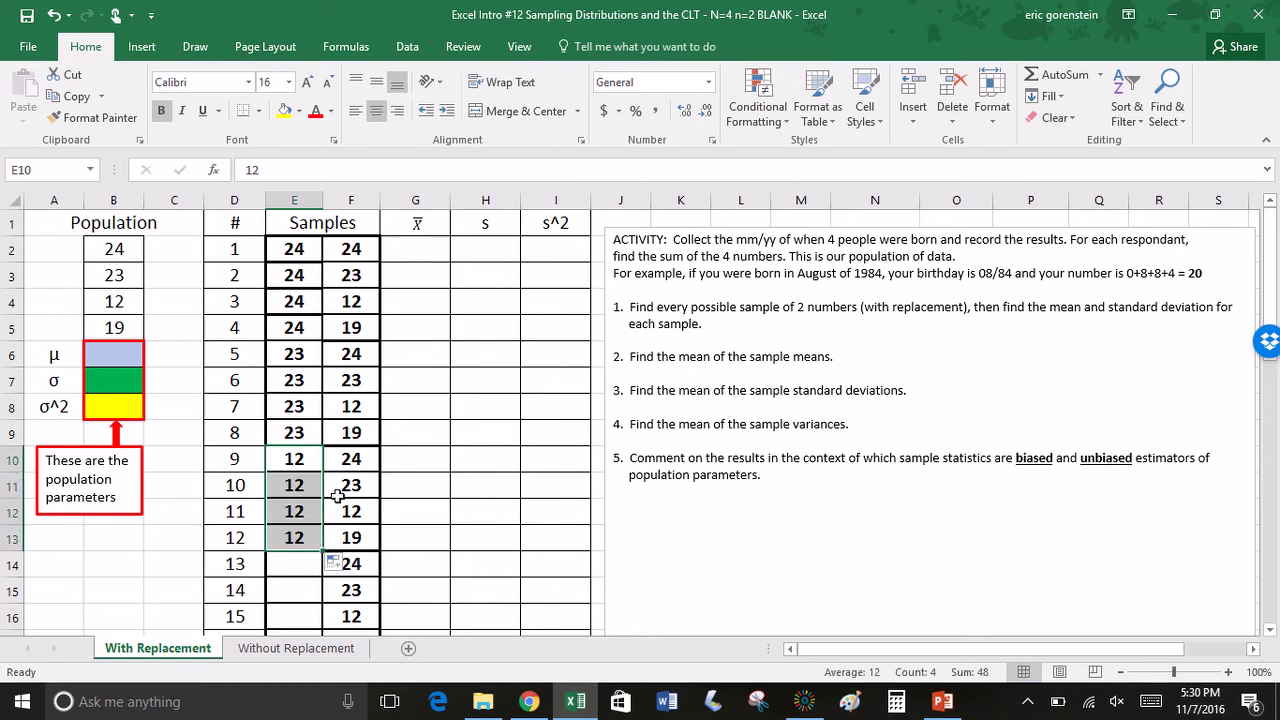
Fill E14:E17 with 19 to complete the 16 samples.
scroll(338, 496, "down", 1)
left_click(318, 490)
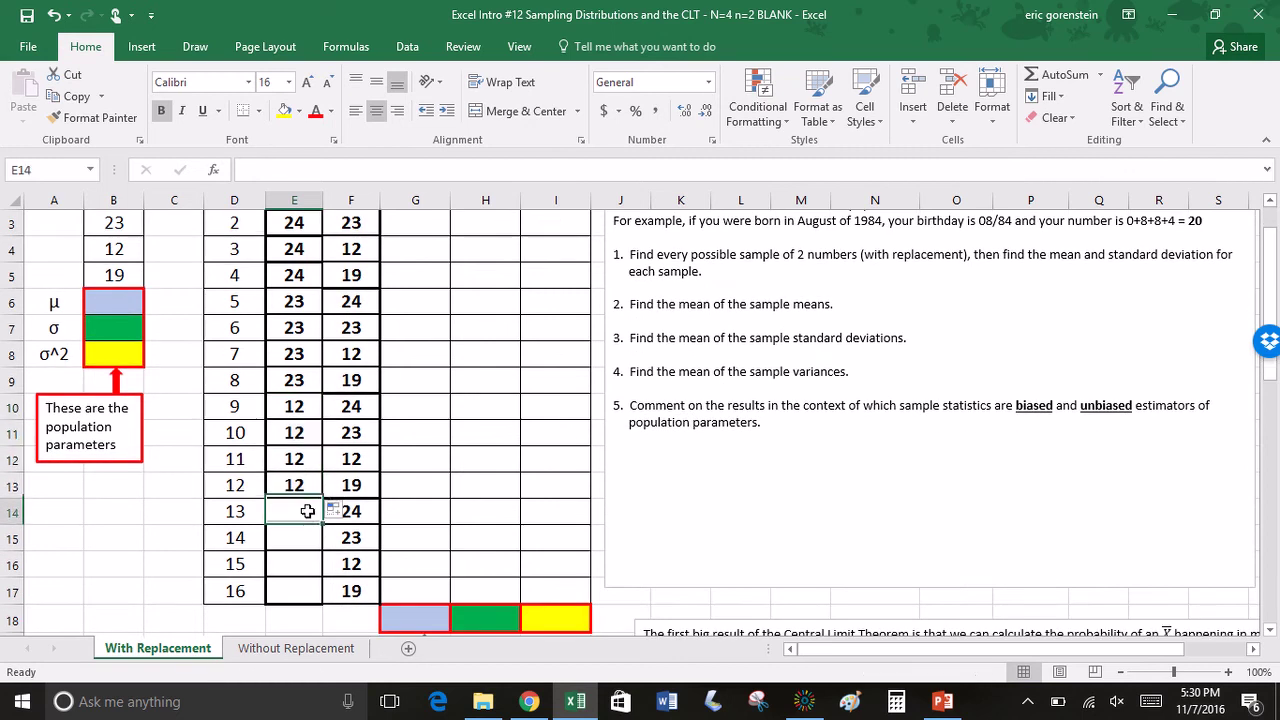
key("Delete")
left_click(309, 511)
type("19")
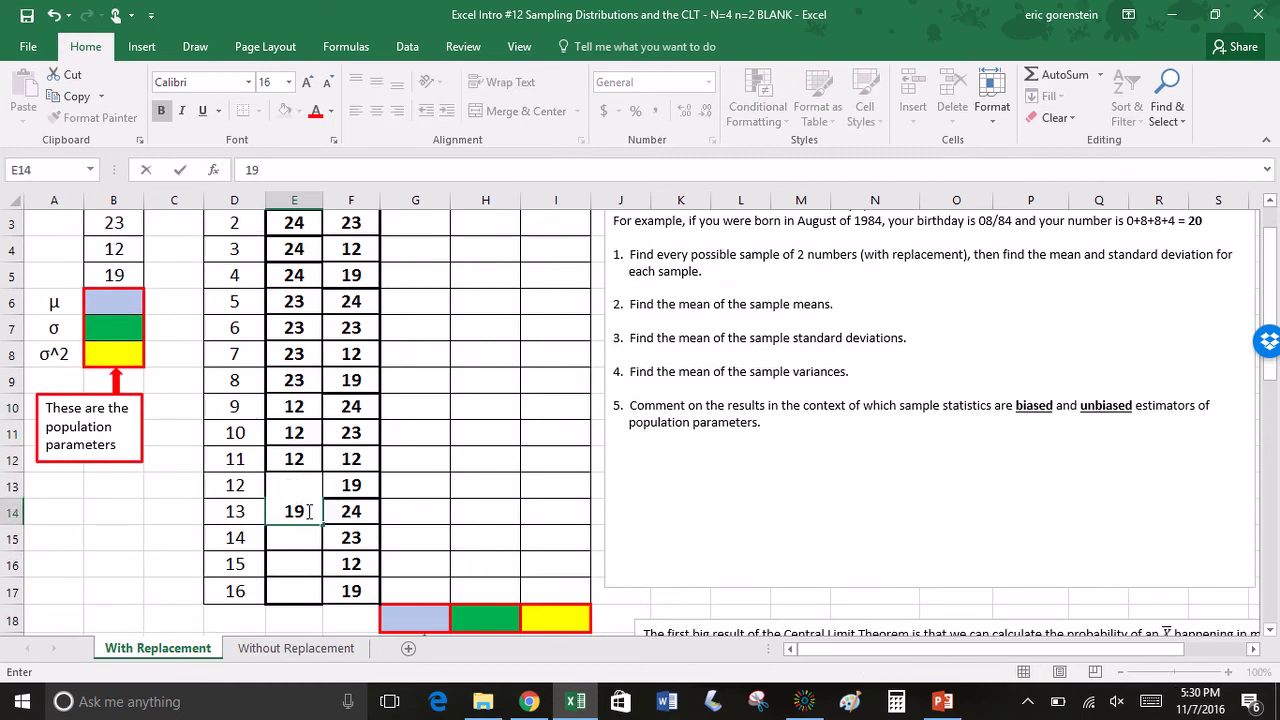
left_click(309, 488)
key("ctrl+d")
left_click(313, 512)
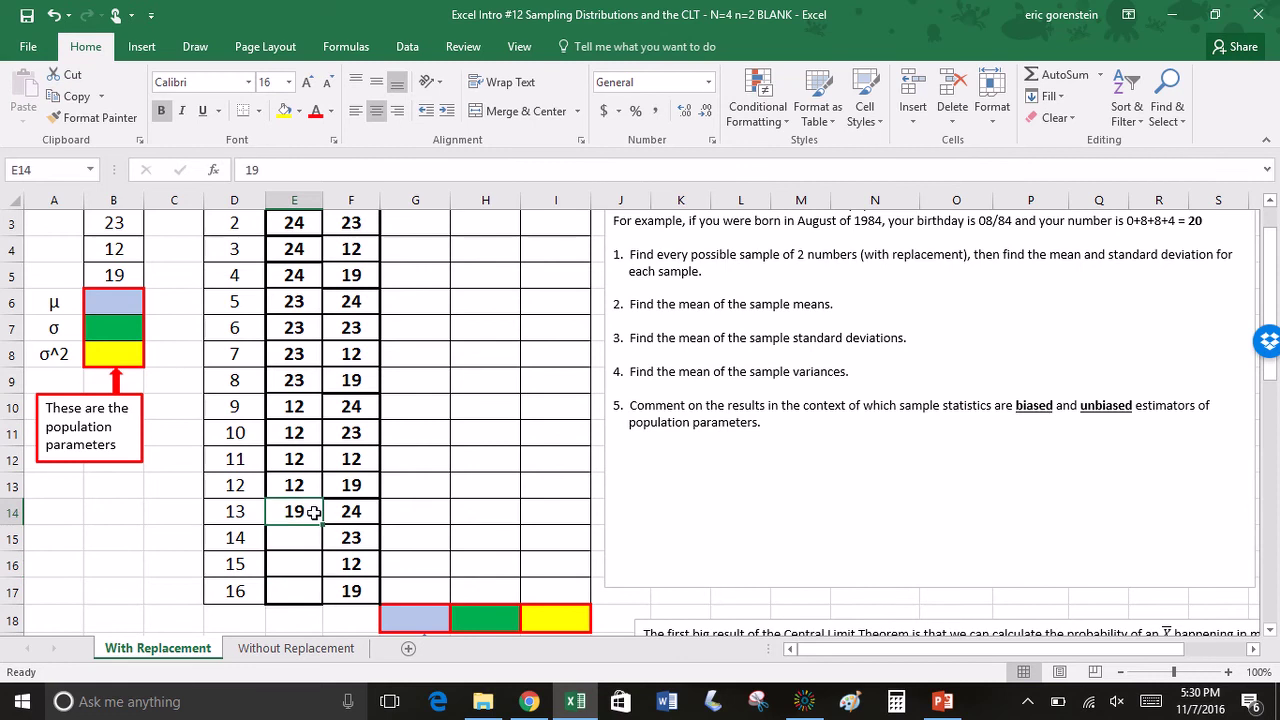
left_click_drag(320, 523, 322, 596)
left_click(437, 438)
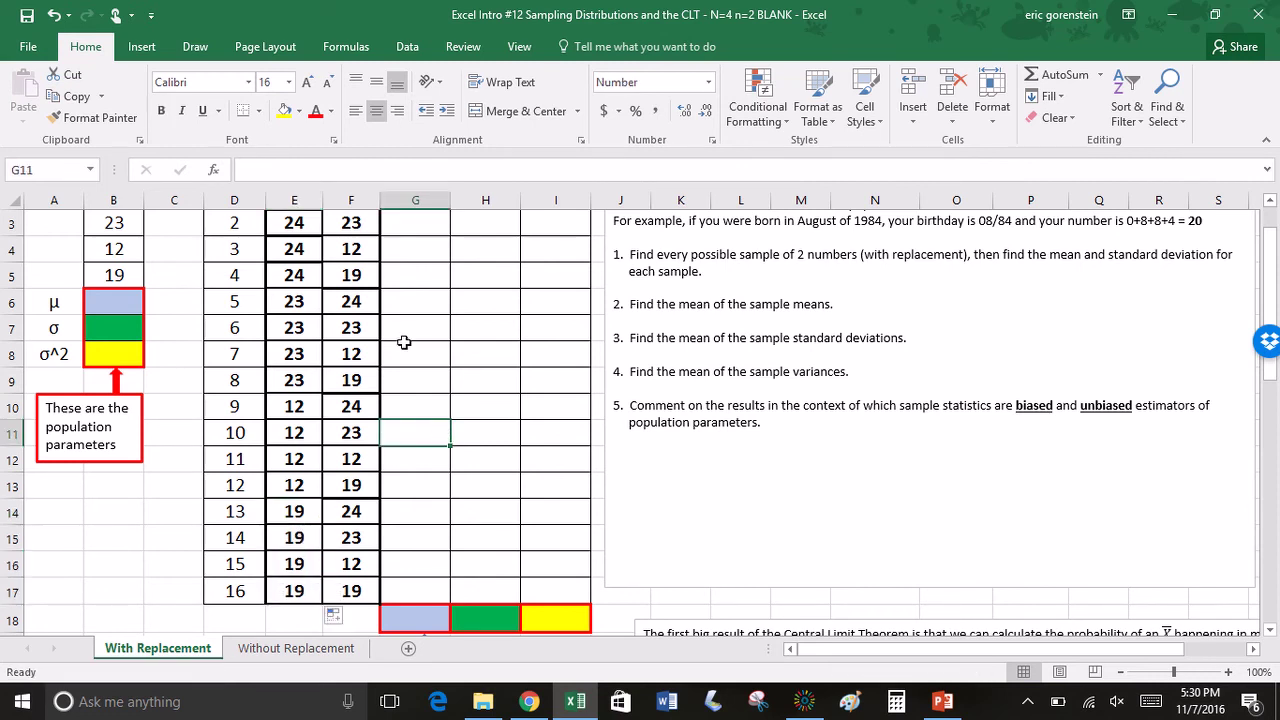
scroll(403, 342, "up", 1)
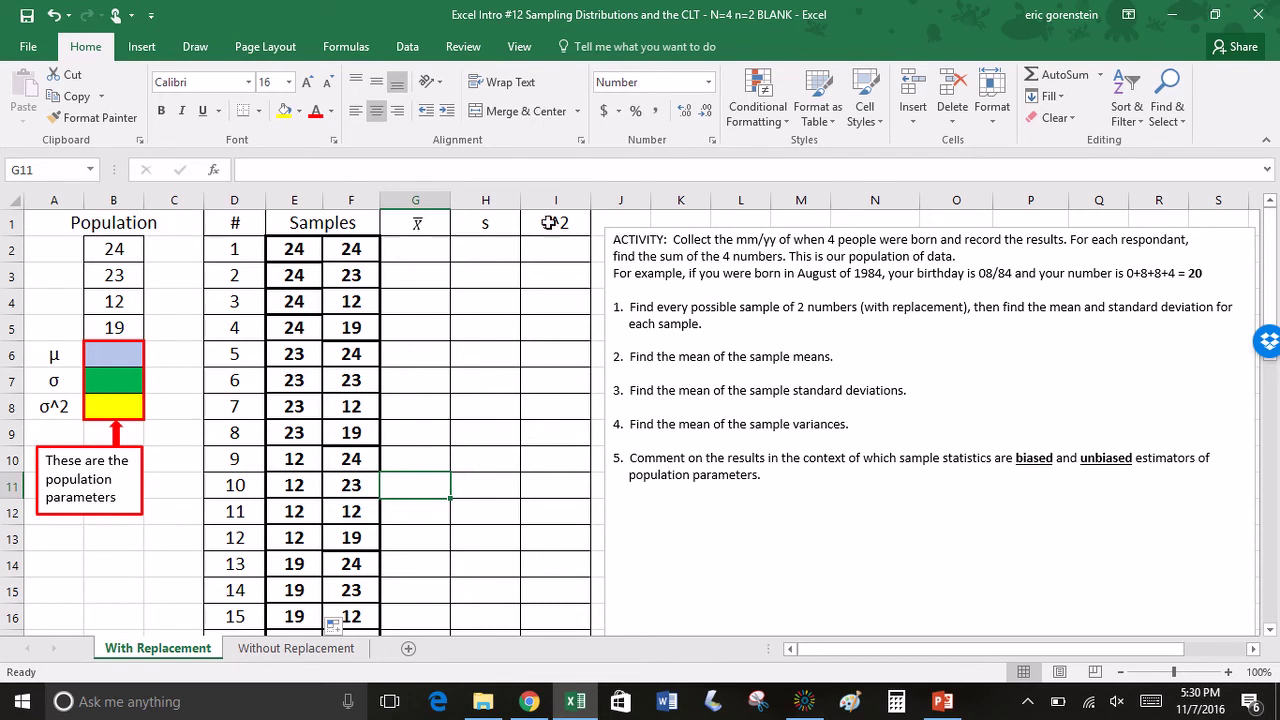
scroll(531, 472, "down", 2)
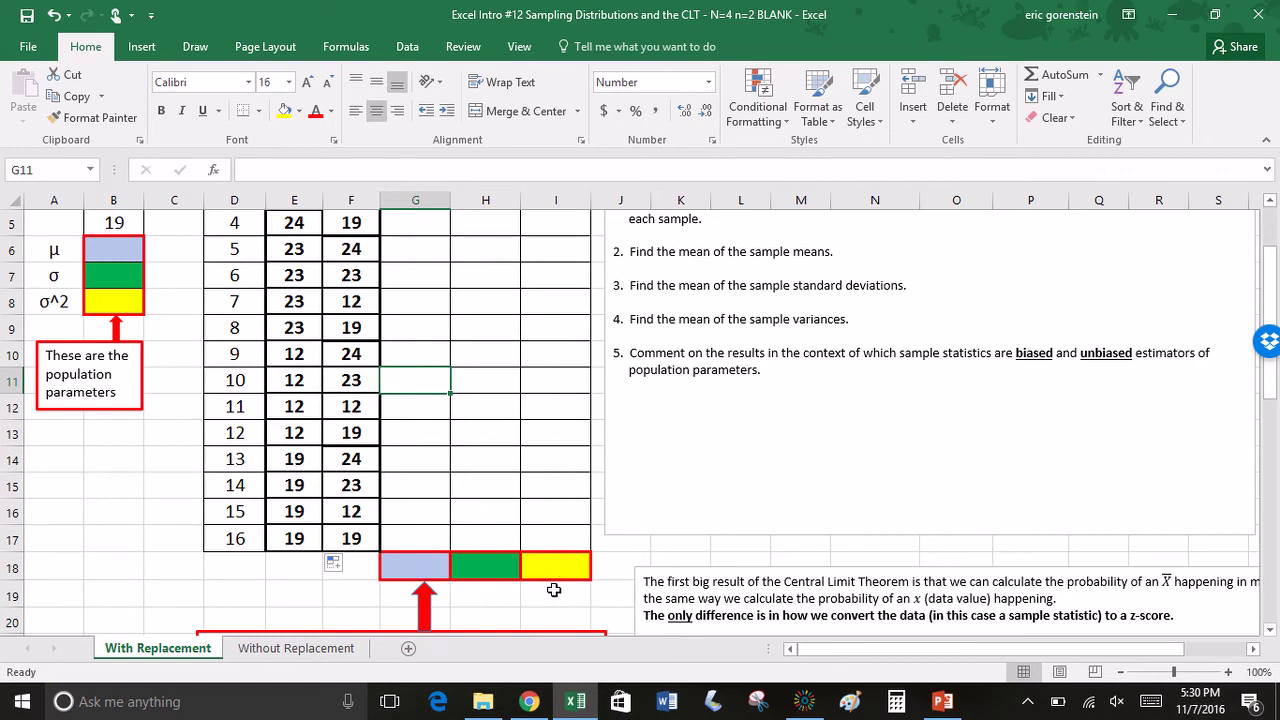
scroll(206, 502, "up", 2)
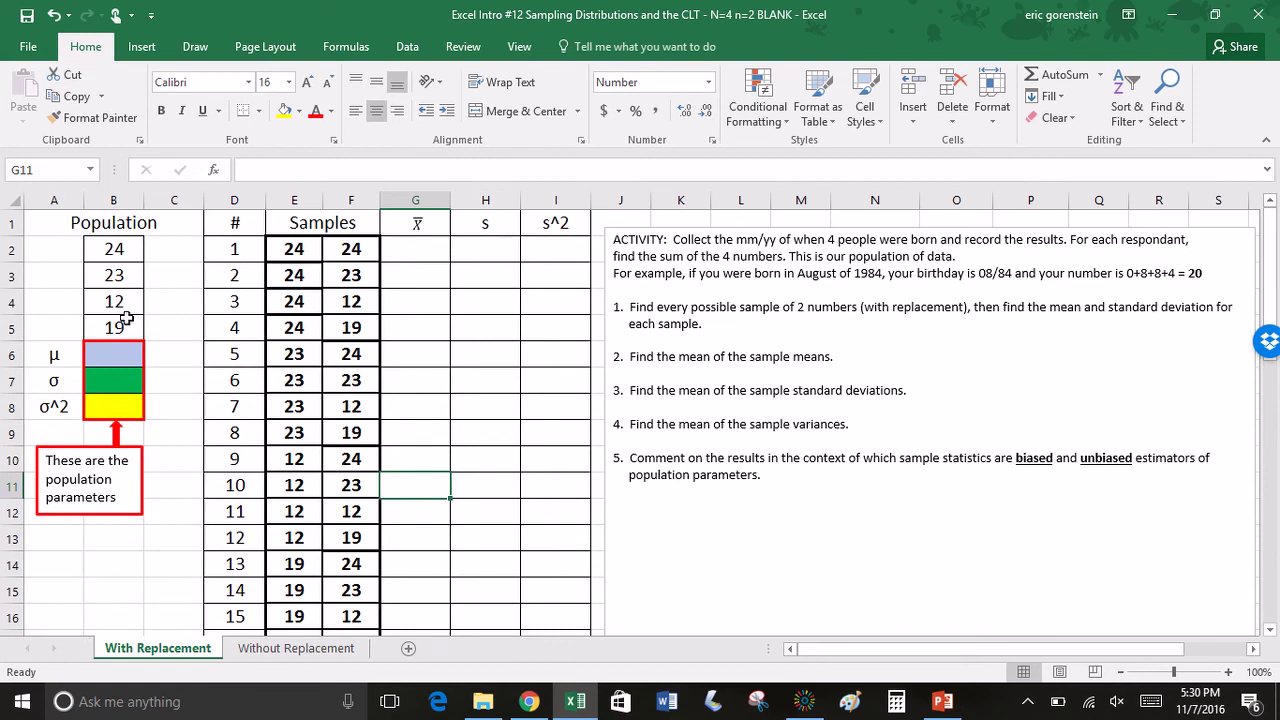
Enter =AVERAGE(B2:B5) in B6 for the population mean 19.50.
left_click(111, 353)
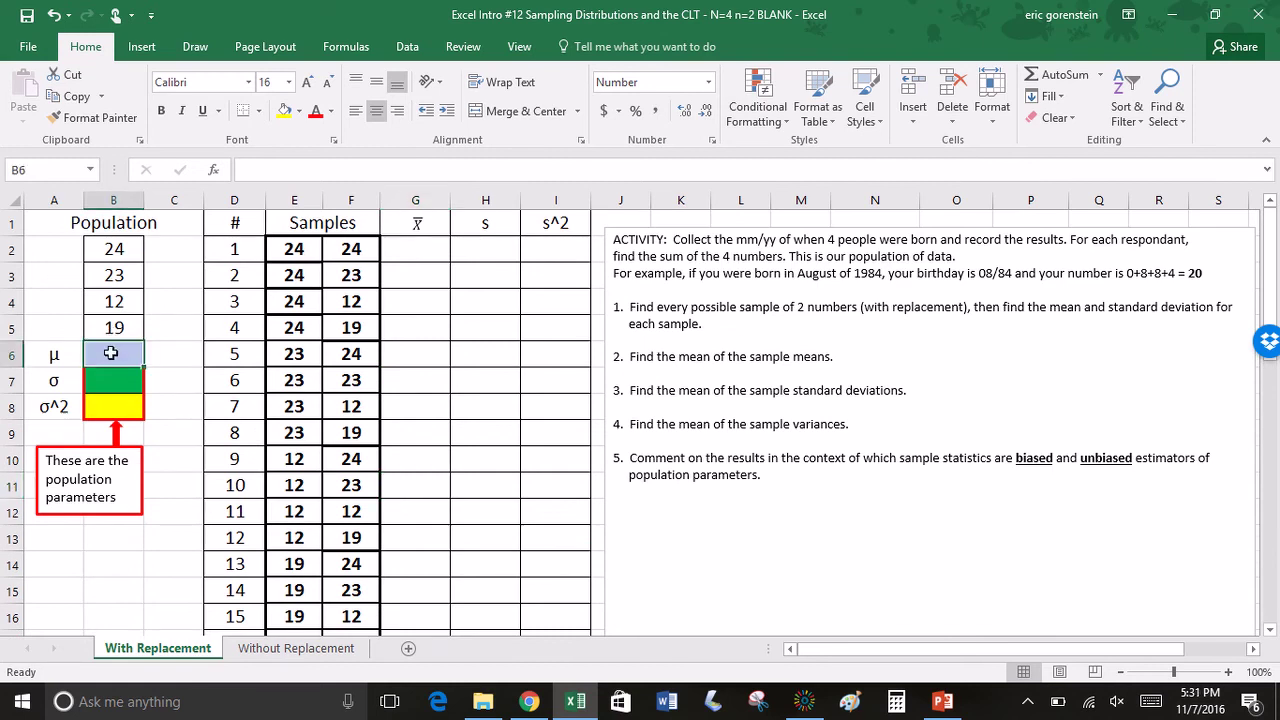
type("=average")
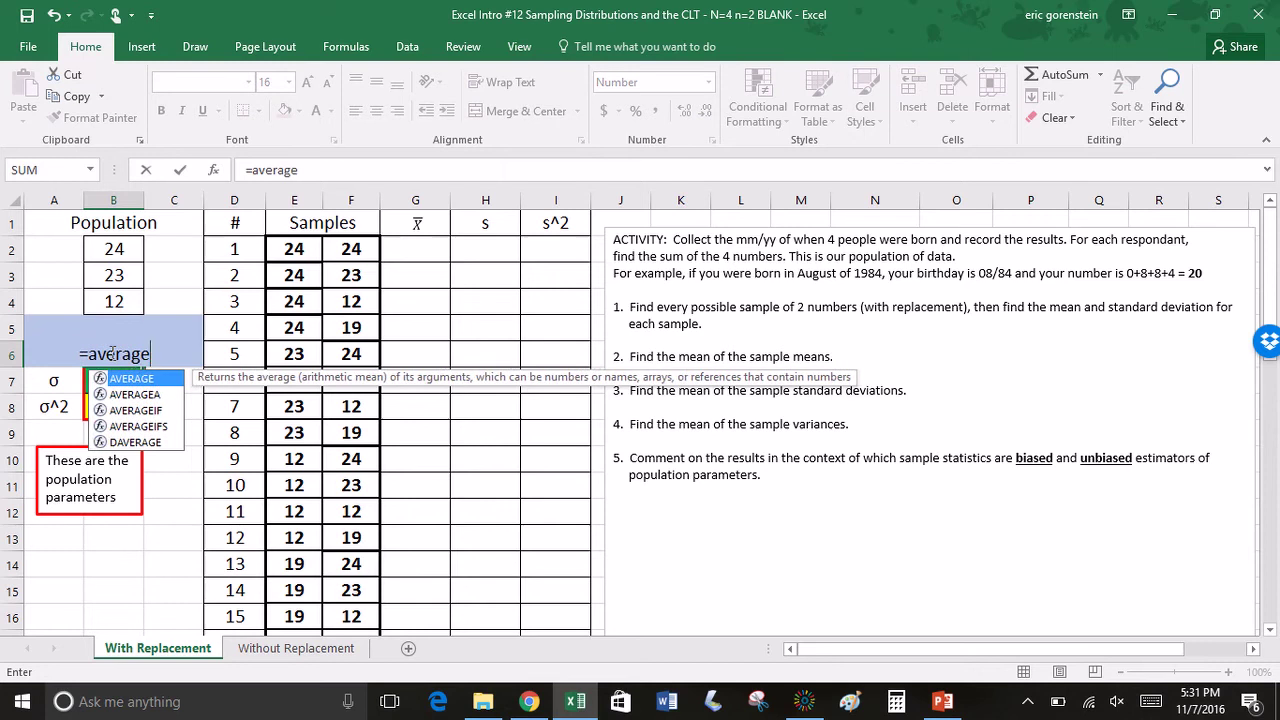
type("(")
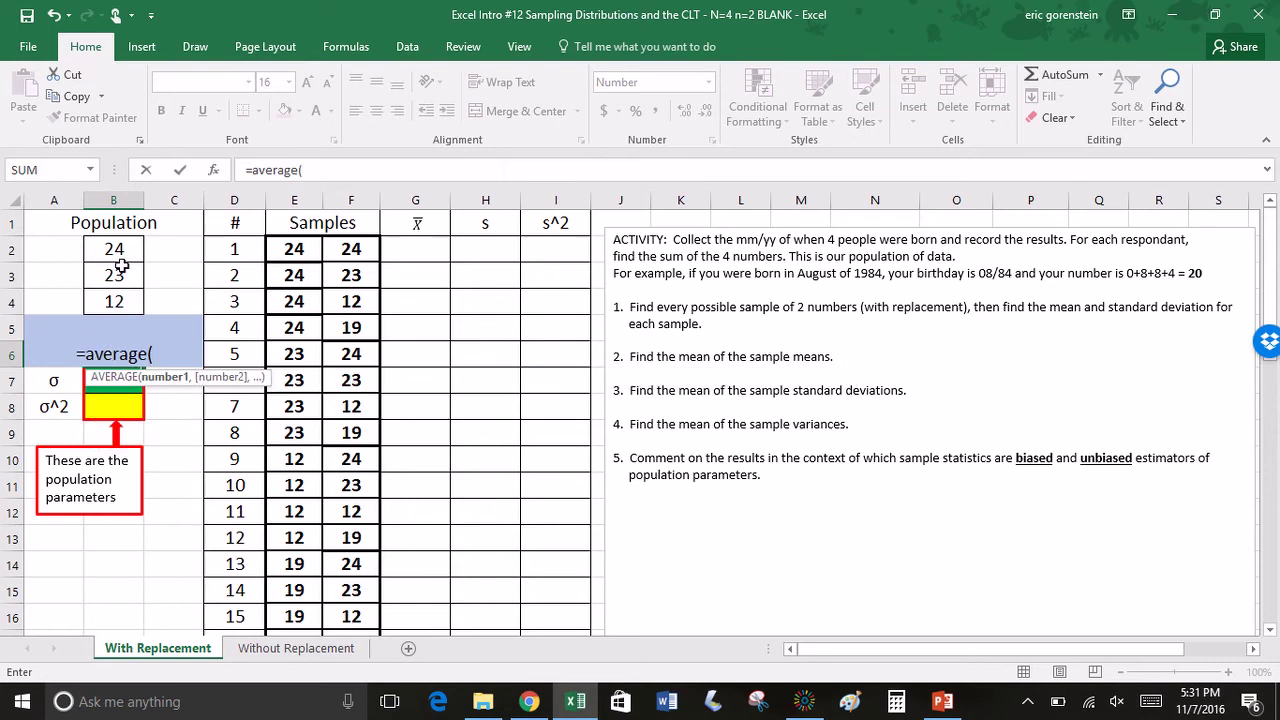
left_click_drag(120, 250, 166, 326)
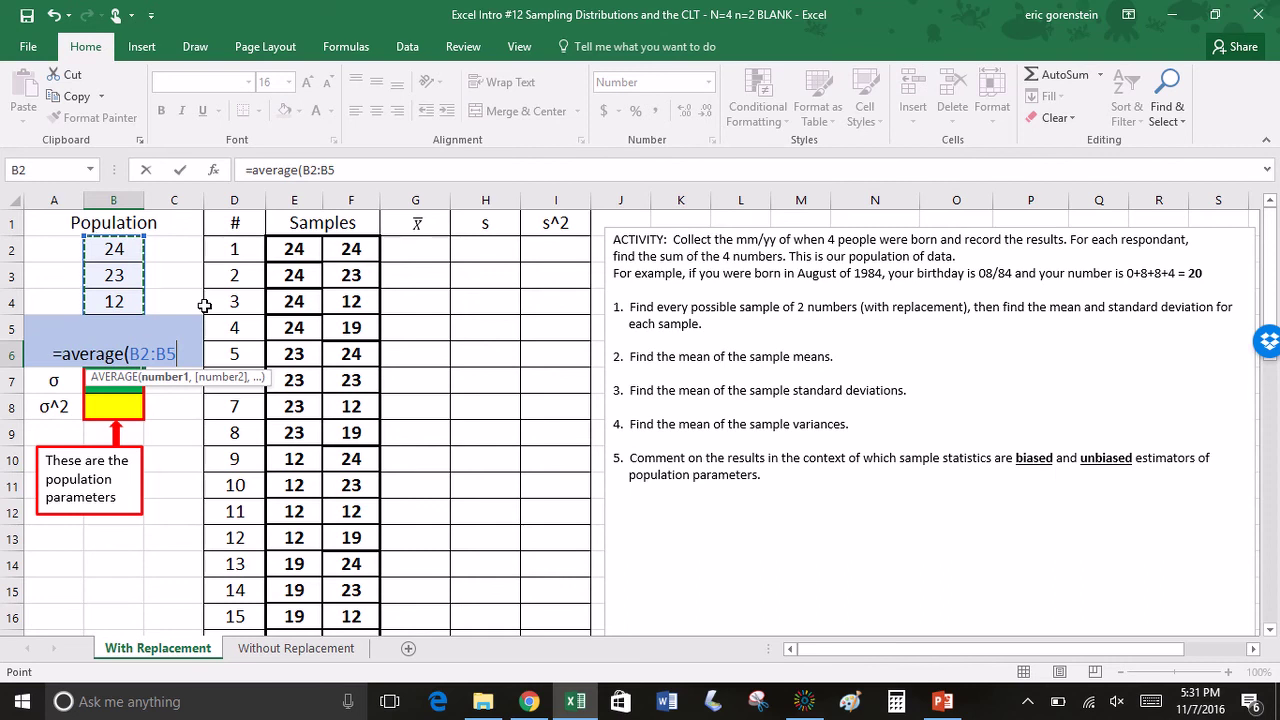
type(")")
key("Return")
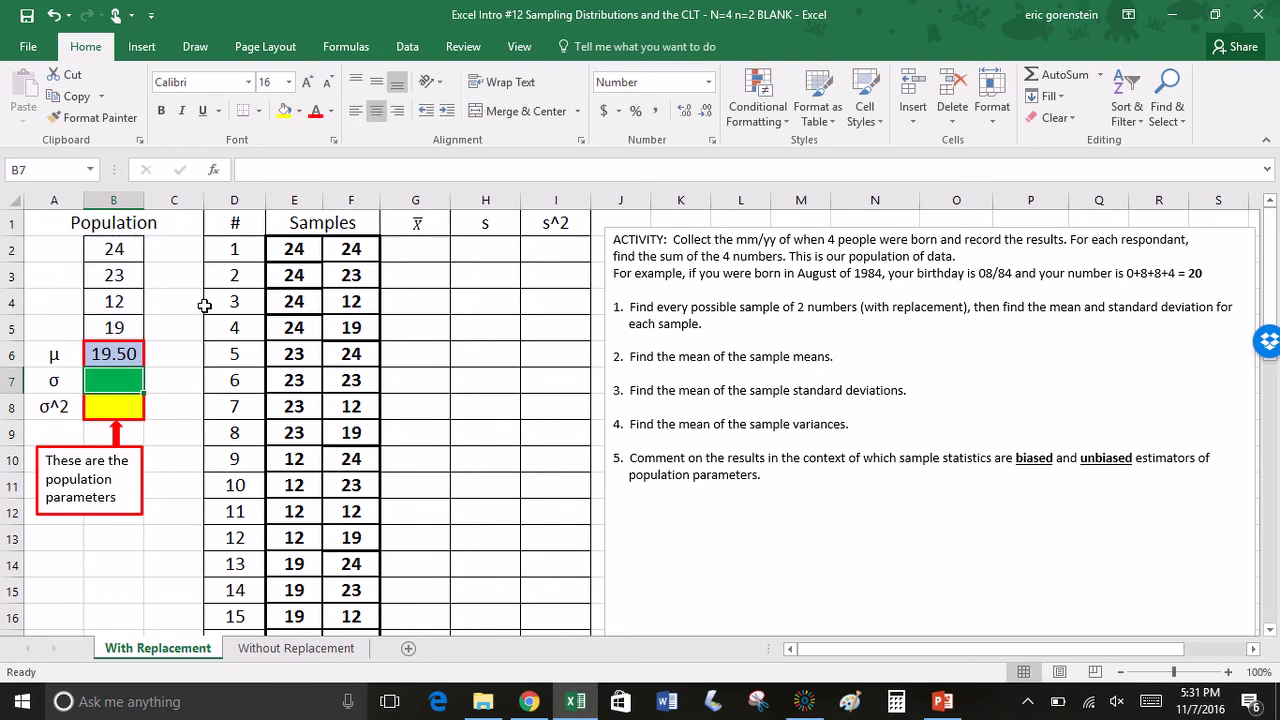
Enter =STDEV.P(B2:B5) in B7, fixing the typo, for σ = 4.72.
double_click(115, 380)
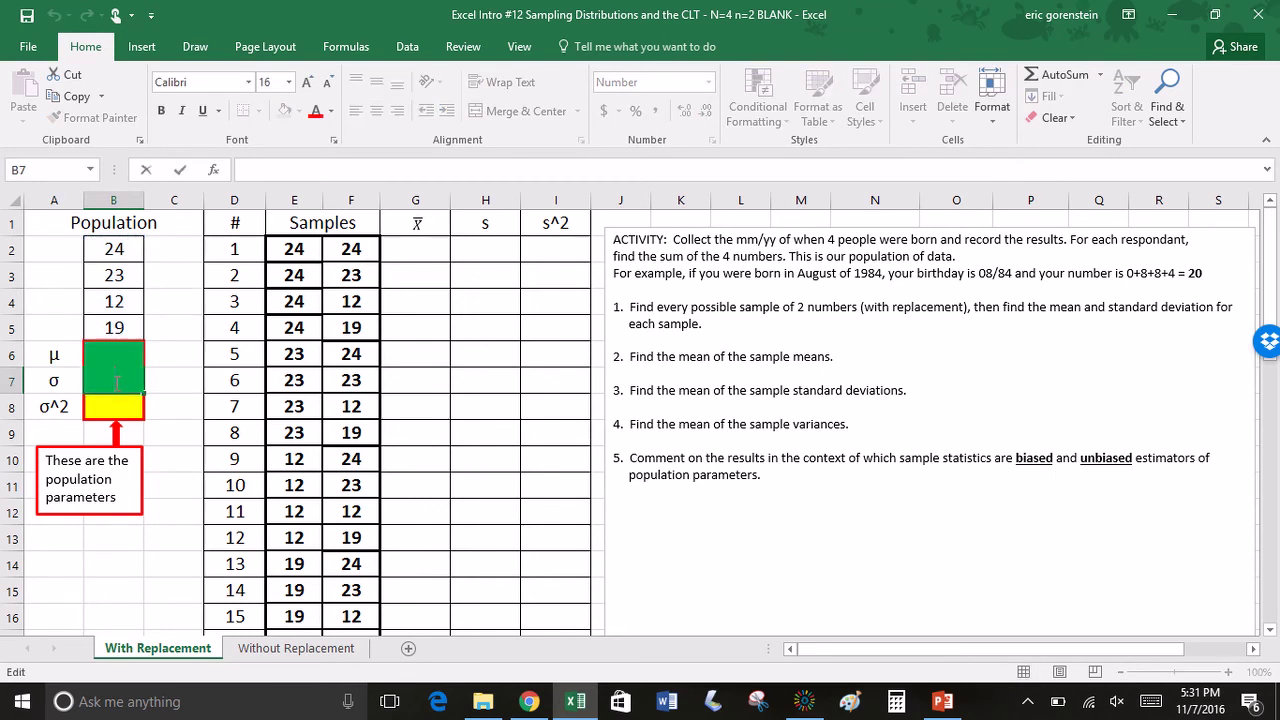
type("stdev")
type(".o")
type("p")
type("(")
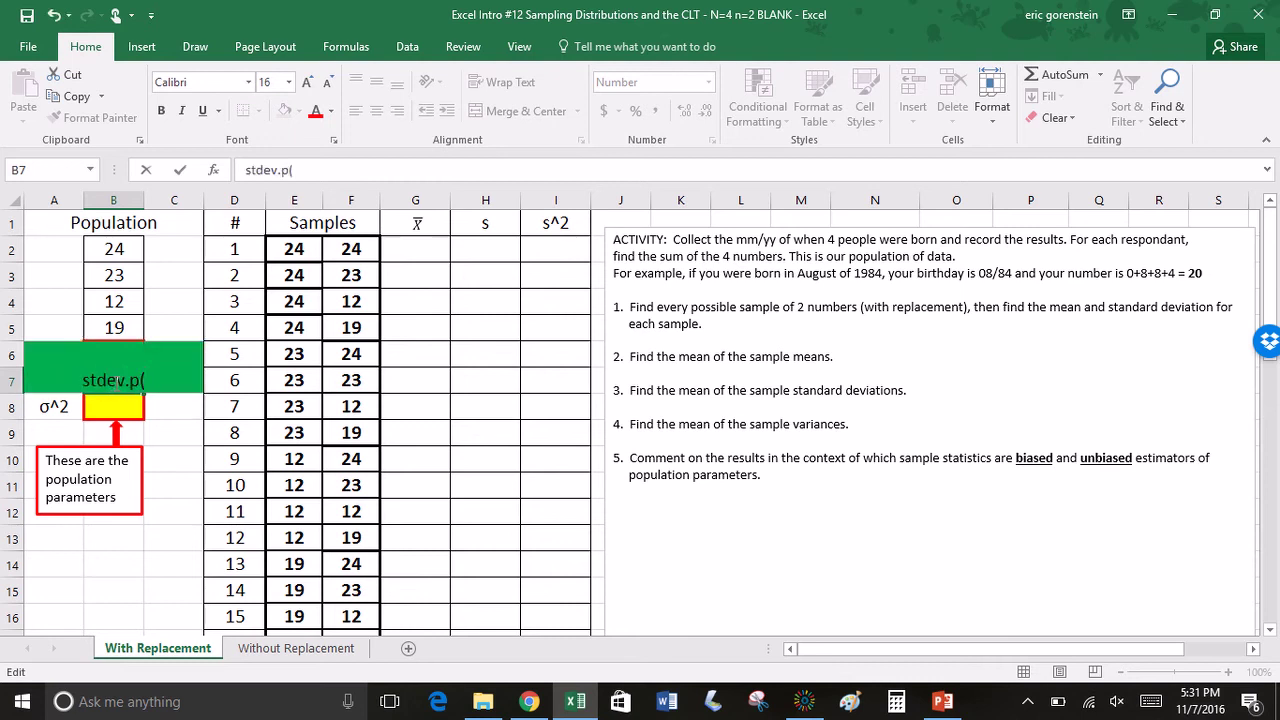
left_click_drag(118, 246, 118, 320)
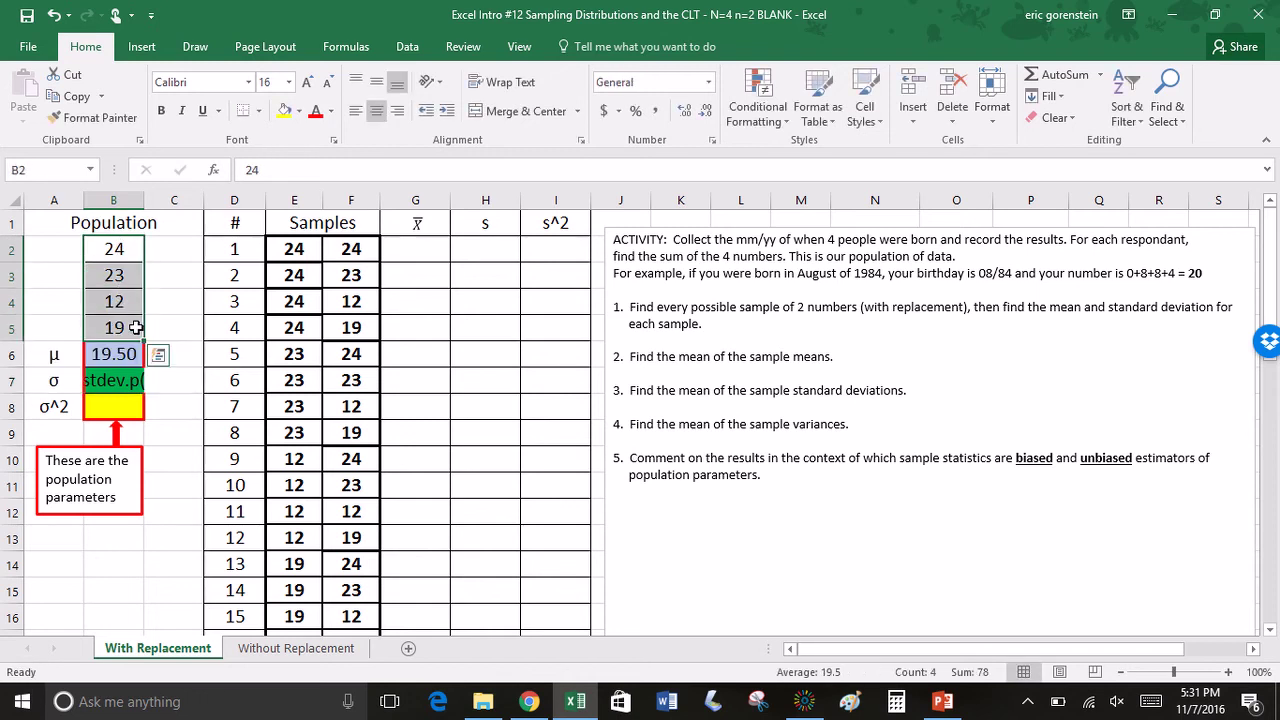
left_click(131, 381)
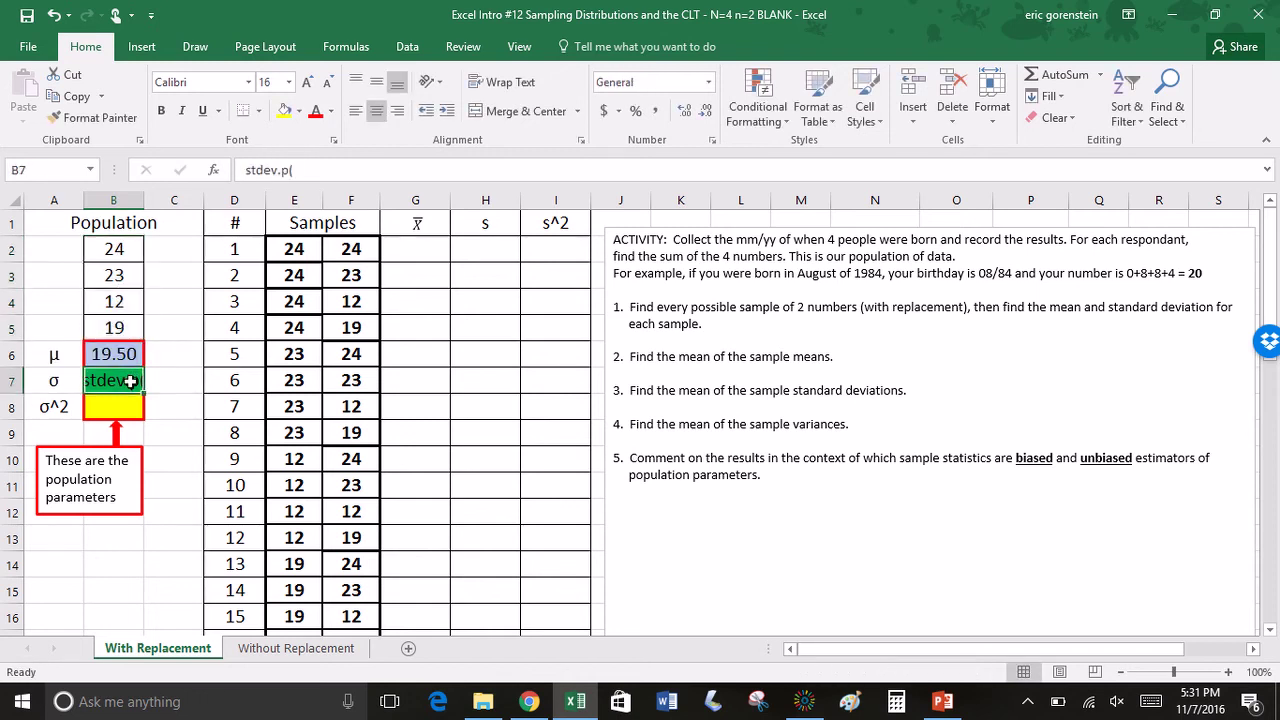
left_click(248, 170)
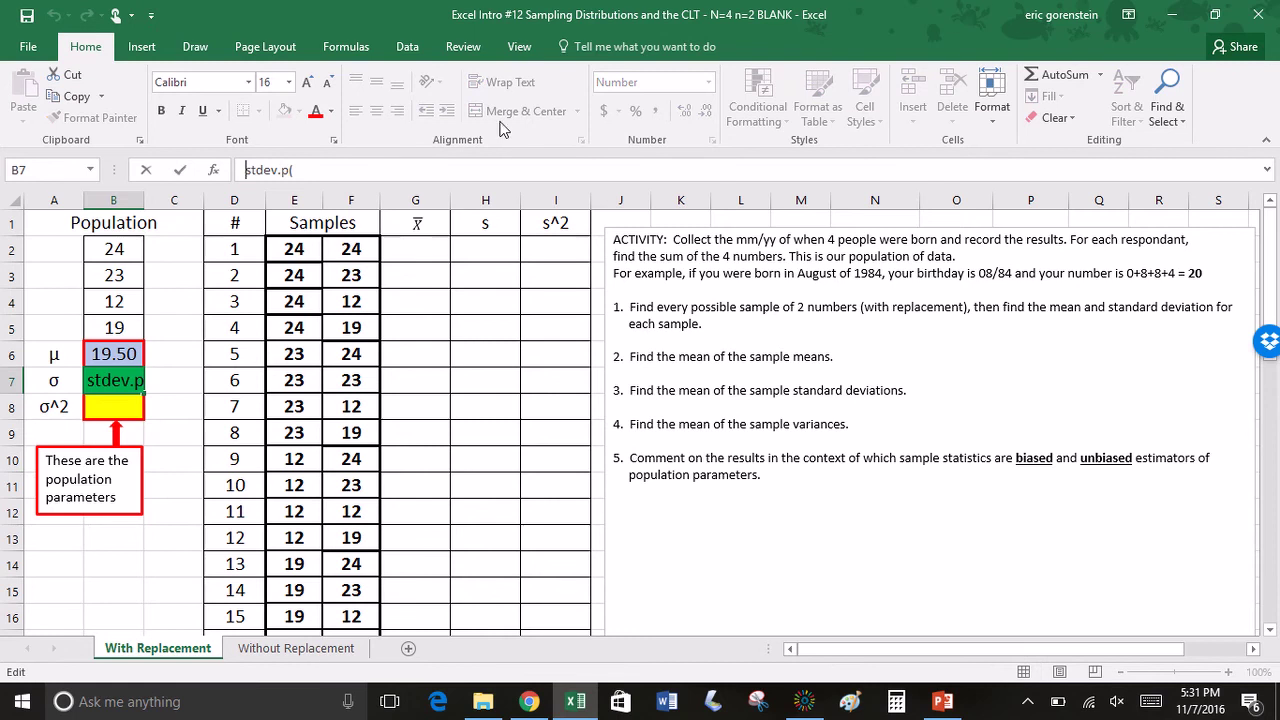
type("=")
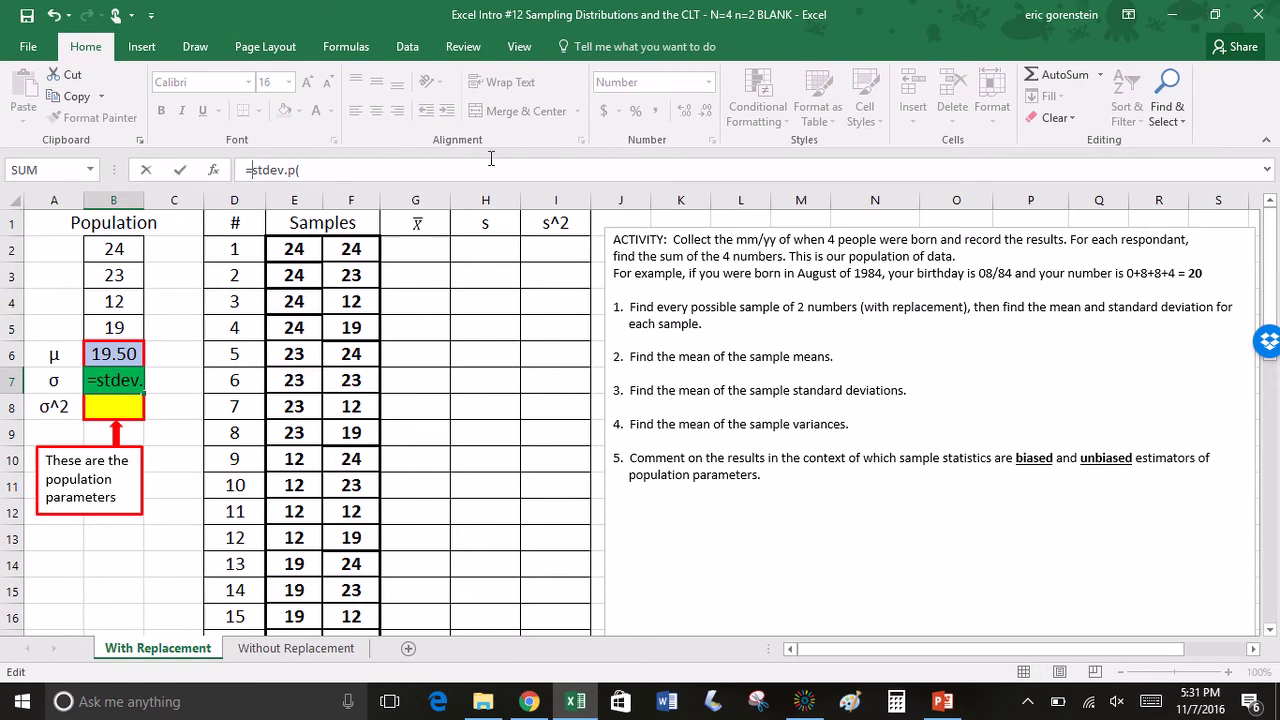
left_click(490, 170)
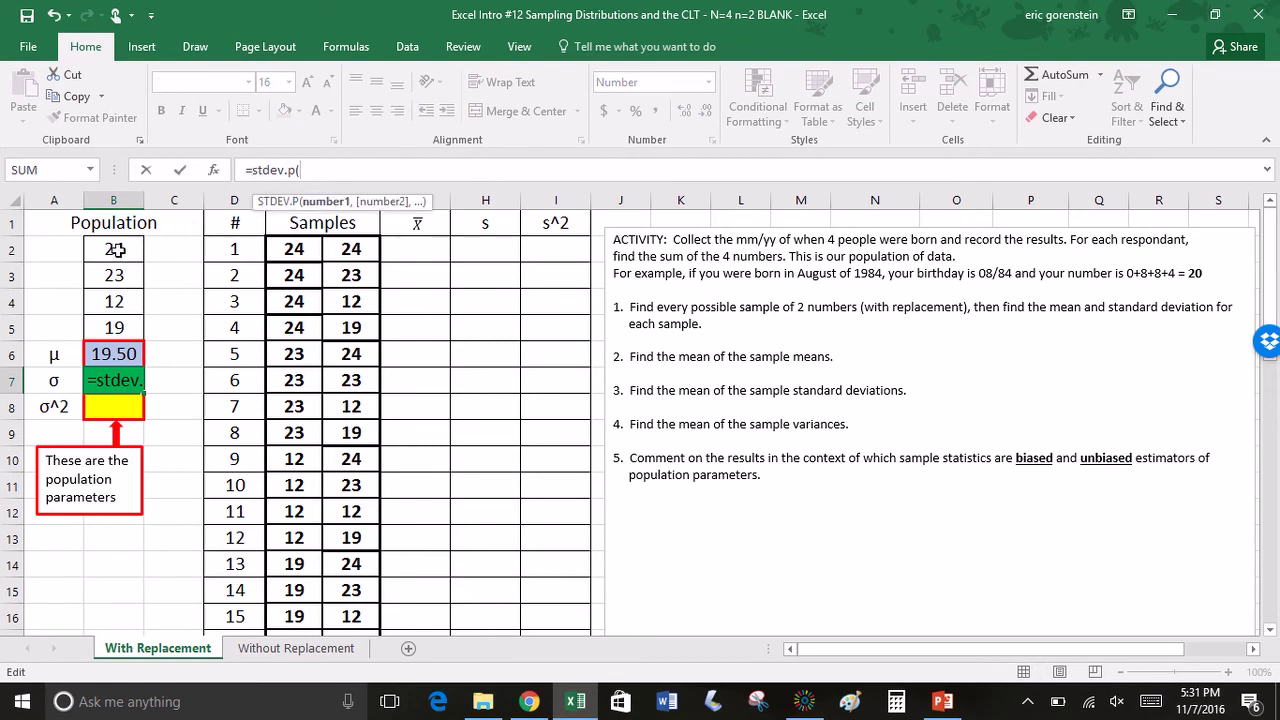
type("B")
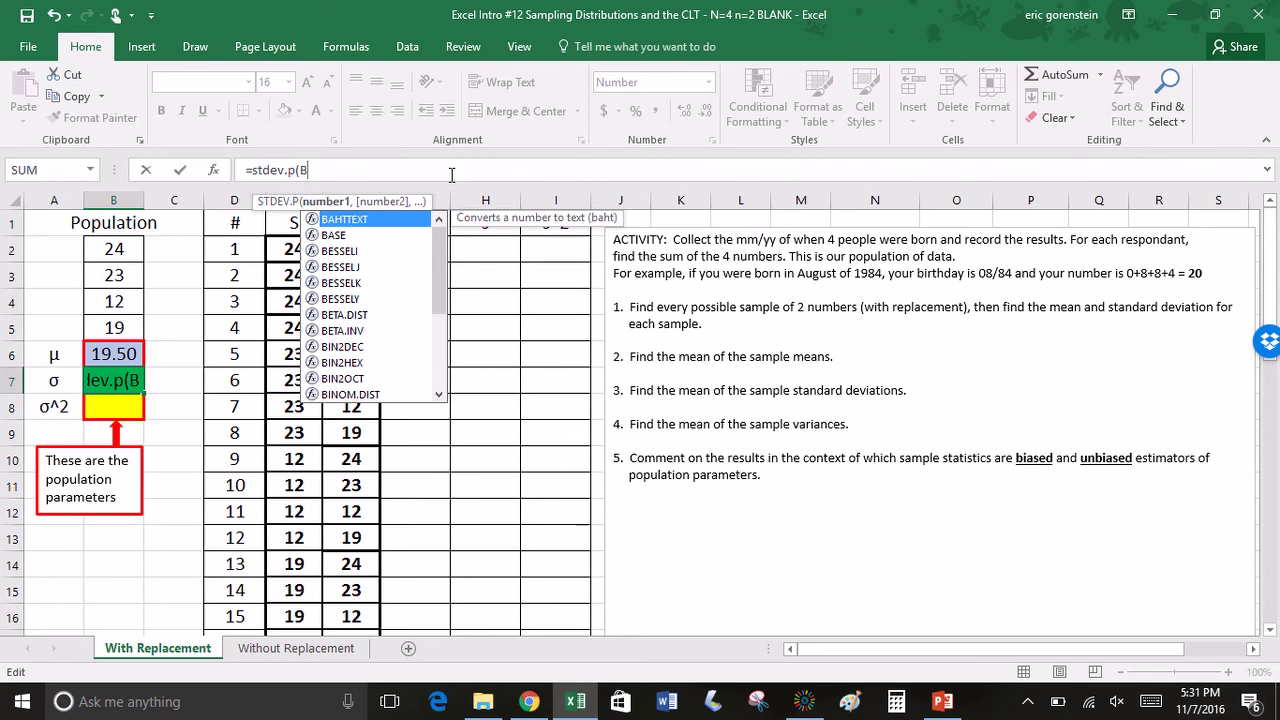
type("2")
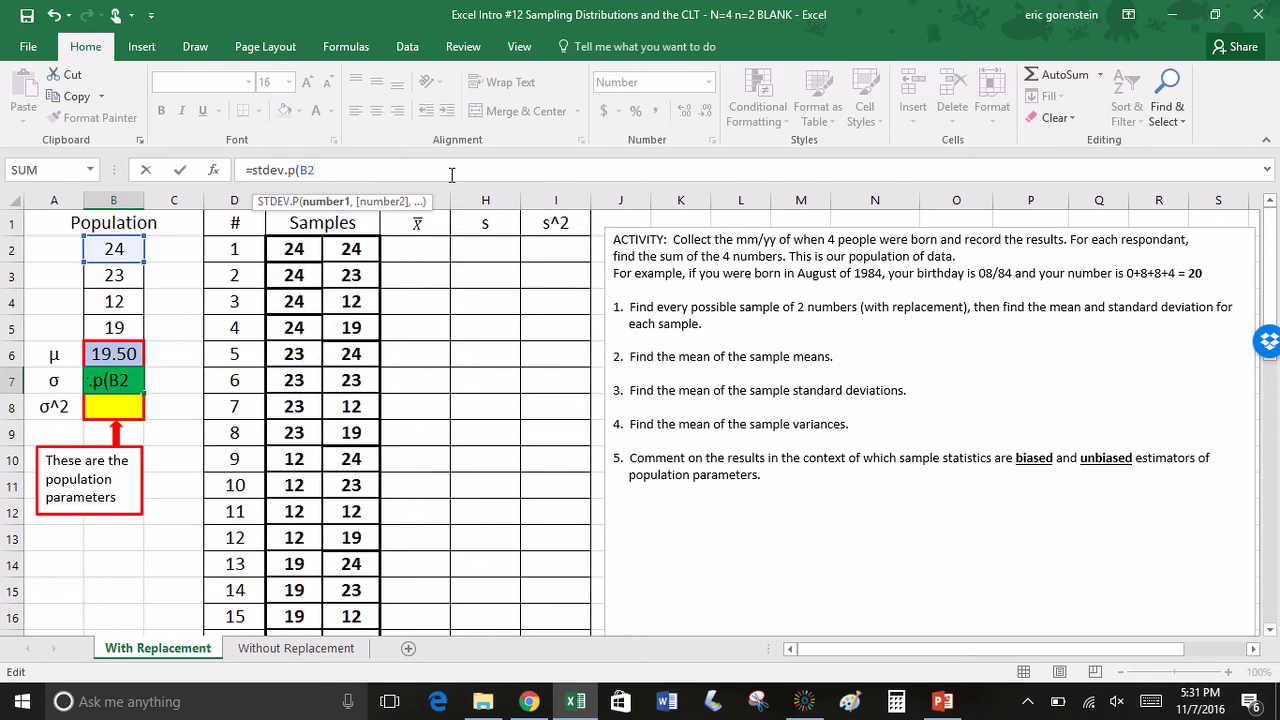
type(":B5)")
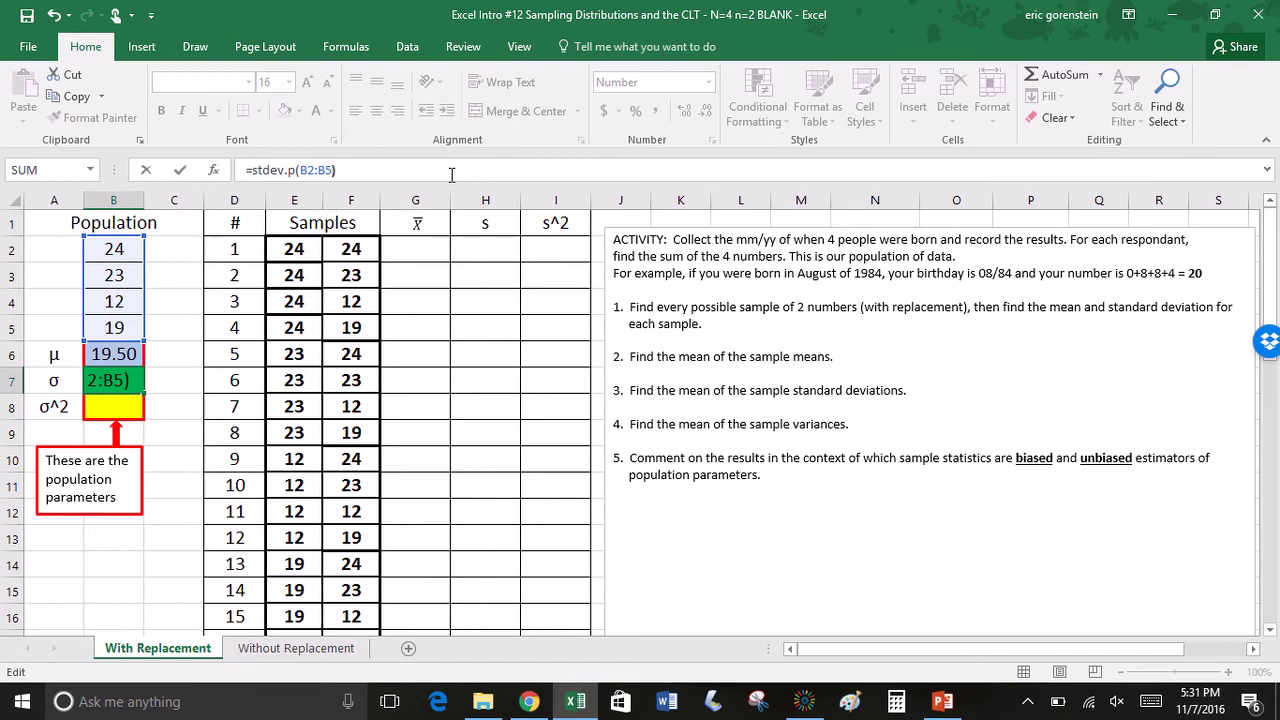
key("Return")
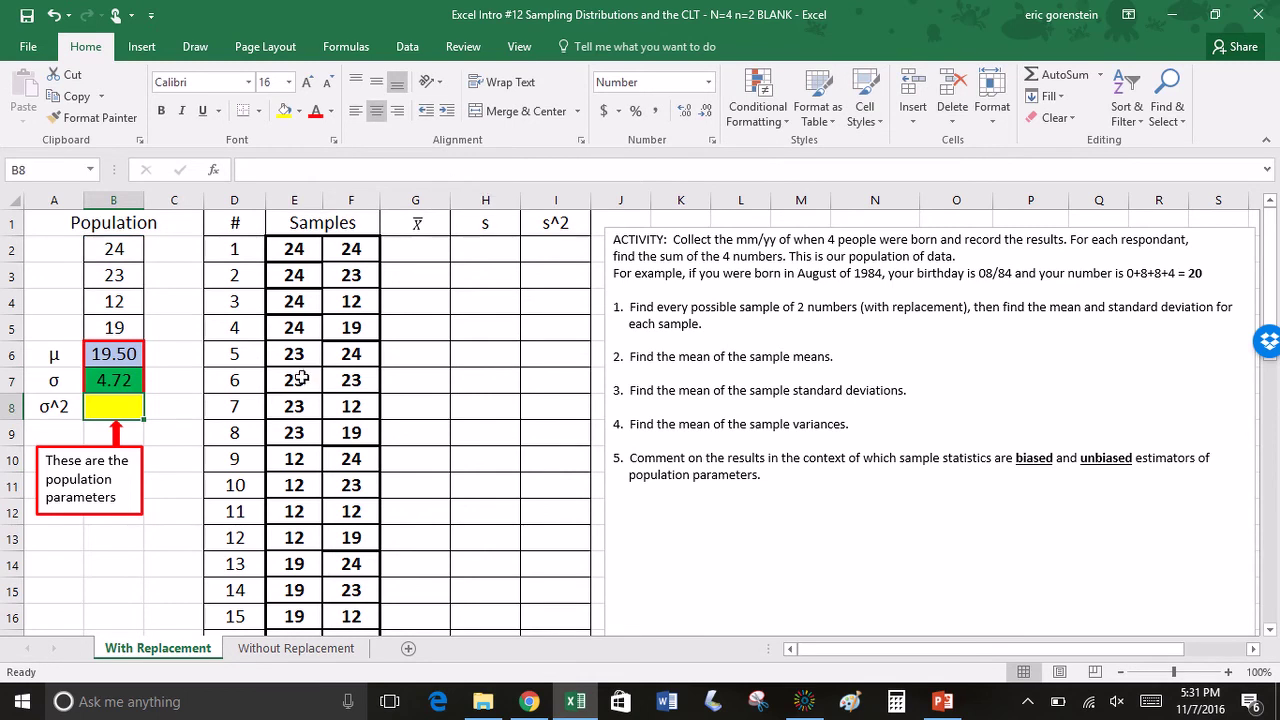
left_click(131, 384)
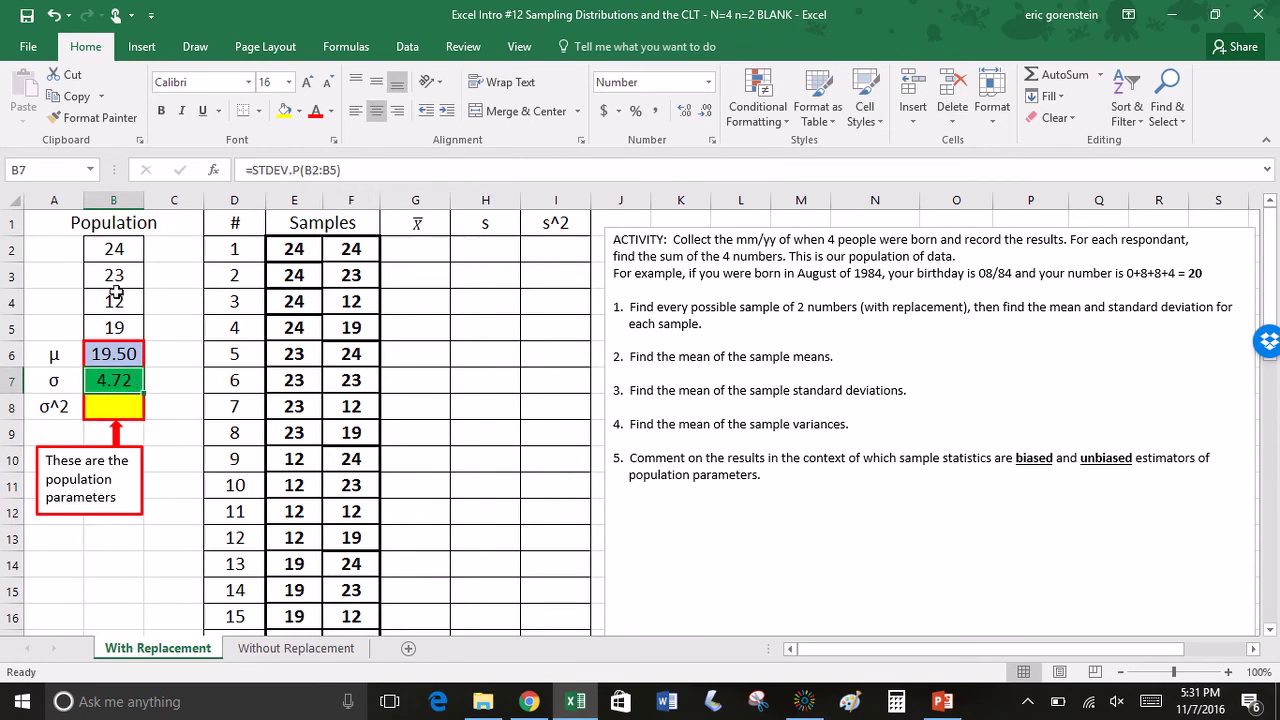
Enter =VAR.P(B2:B5) in B8 for the population variance 22.25.
left_click(118, 407)
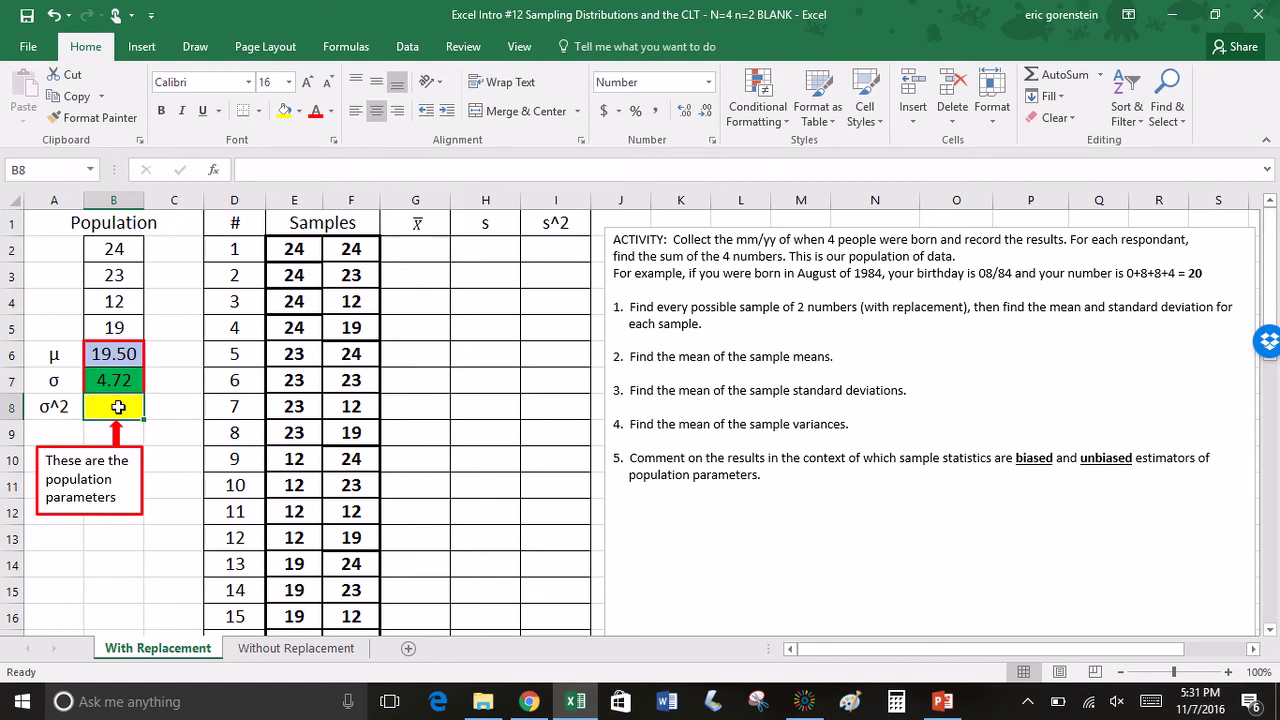
type("=var")
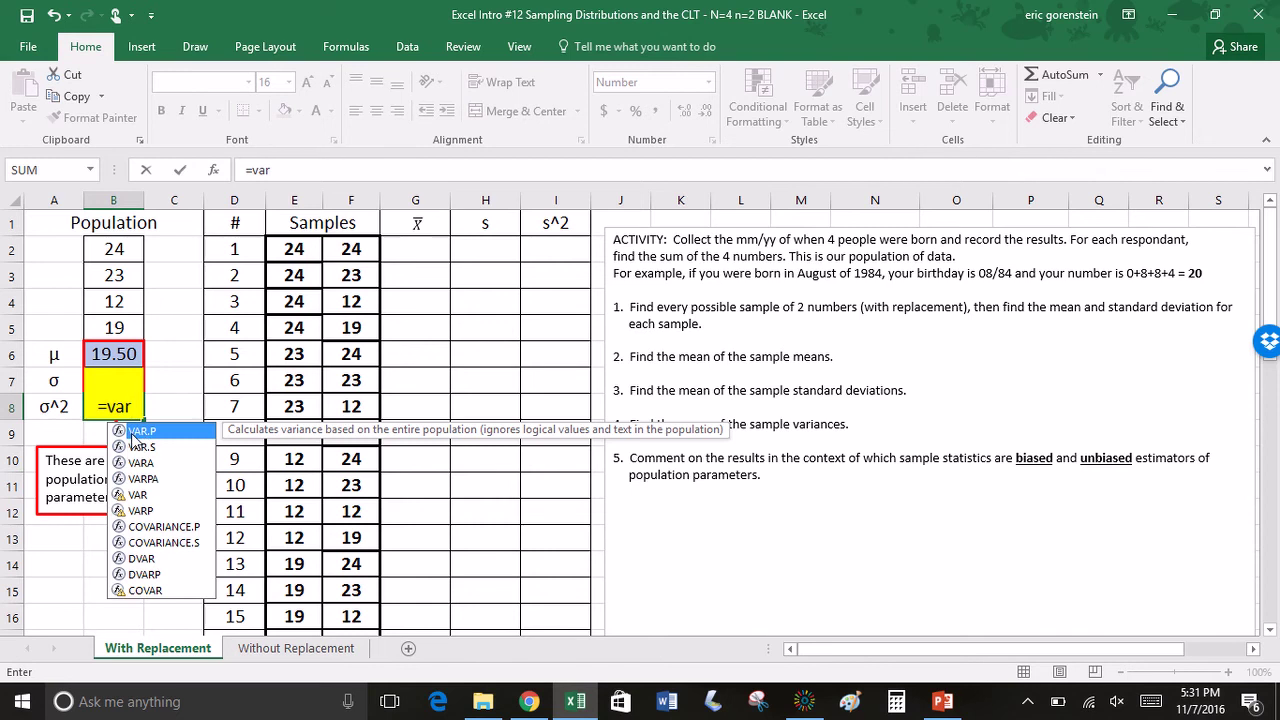
double_click(163, 438)
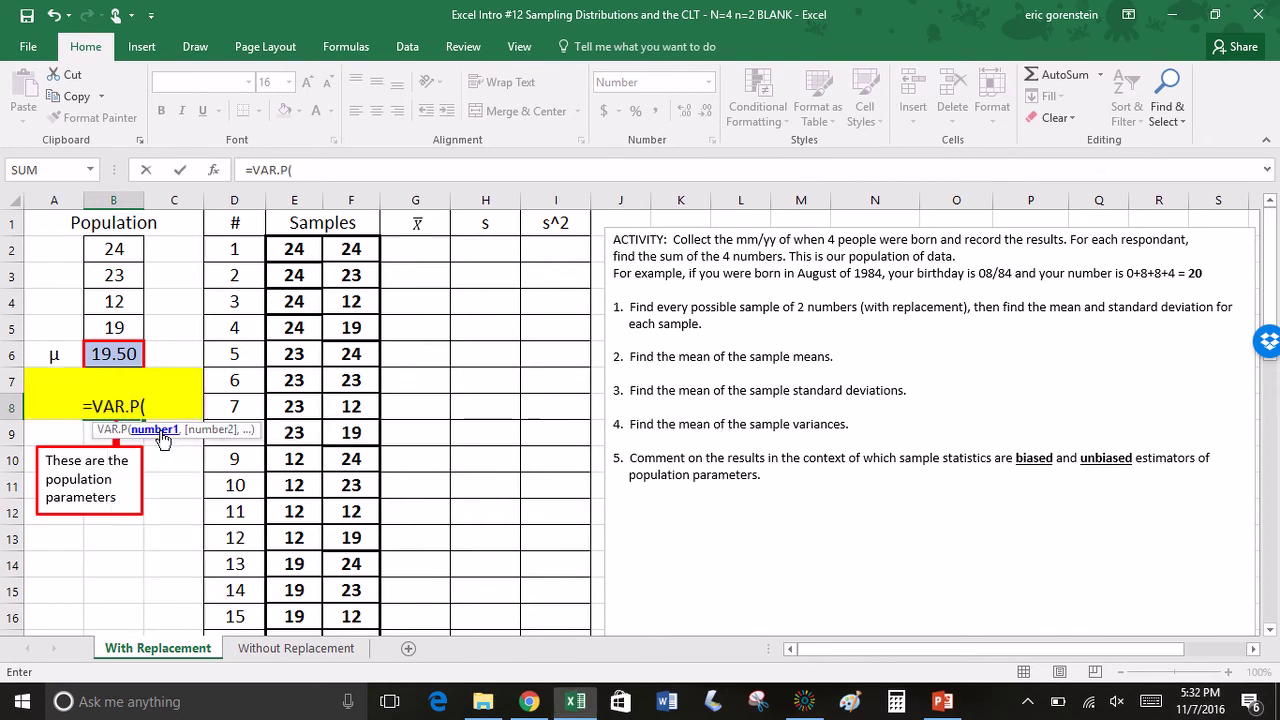
left_click_drag(110, 248, 107, 340)
type(")")
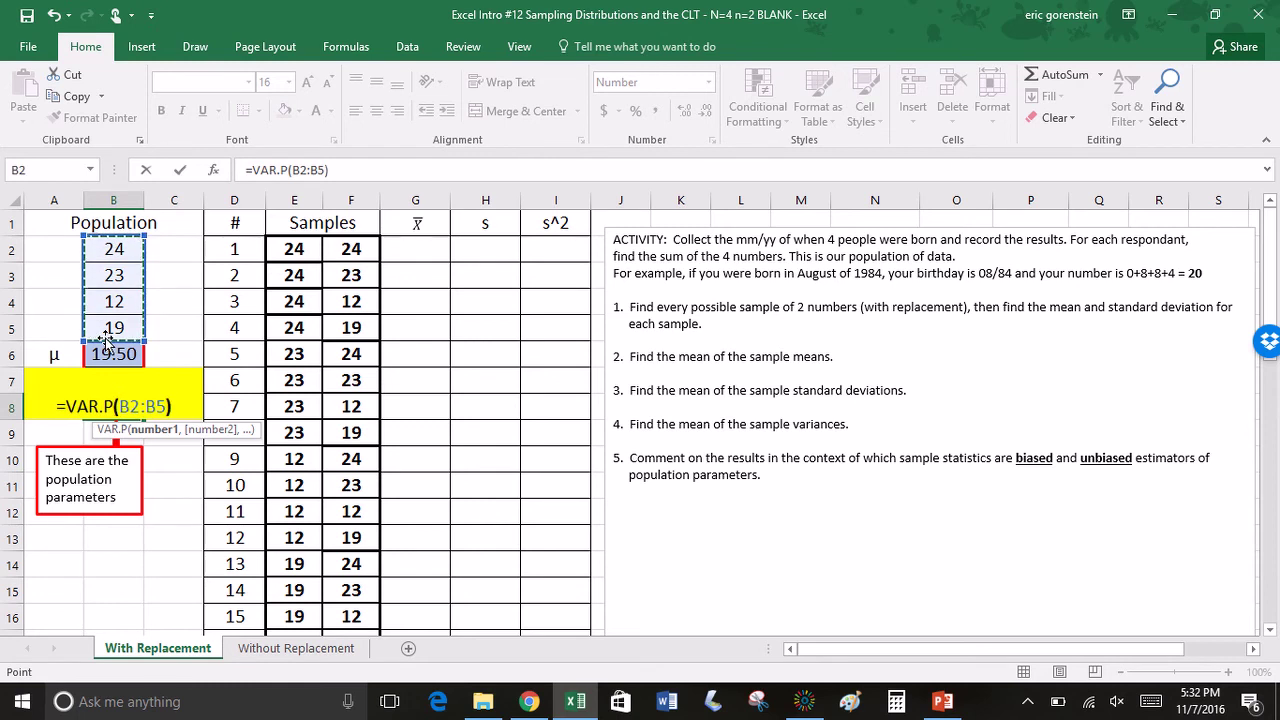
key("Return")
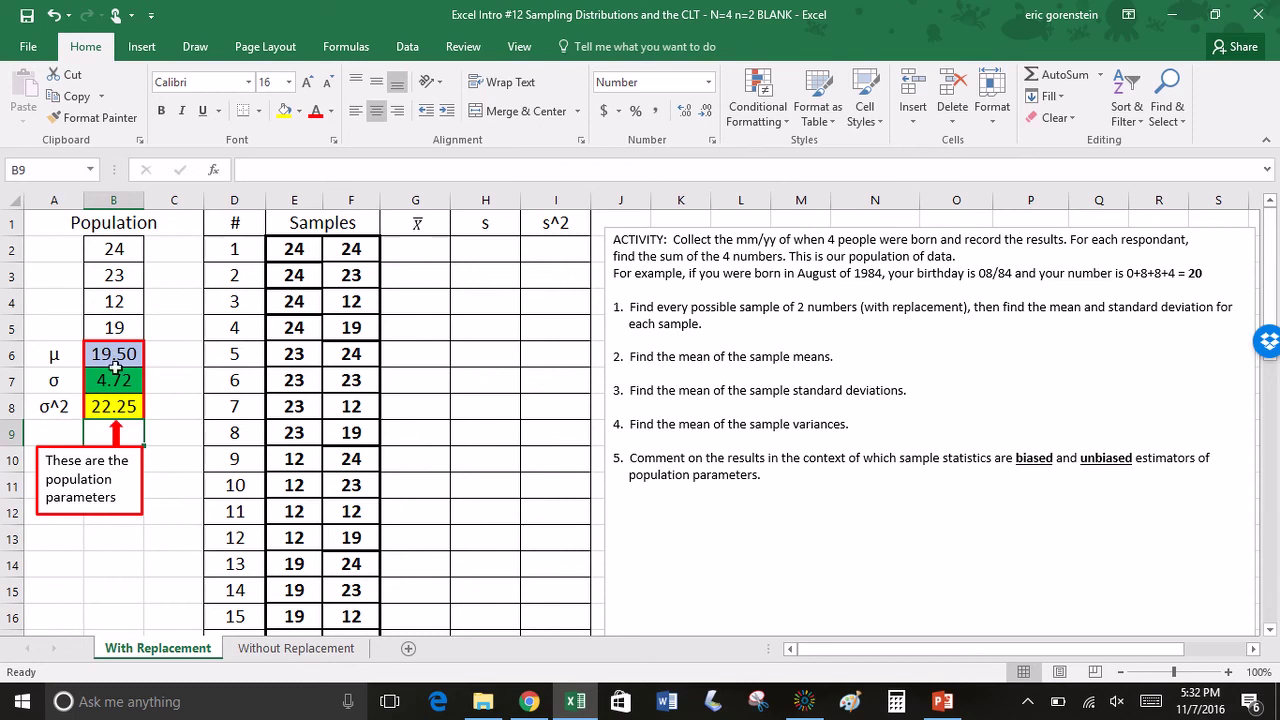
Enter =AVERAGE(E2:F2) in G2 and fill it down through G17.
left_click(424, 245)
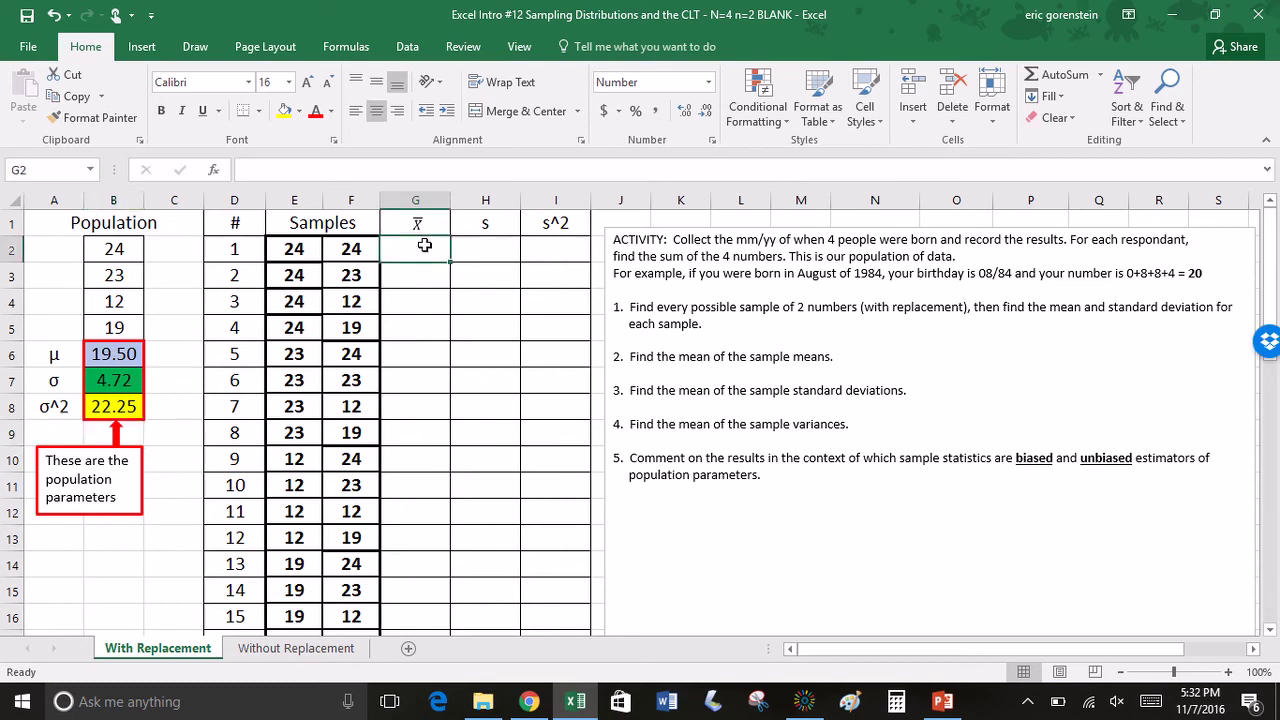
type("=")
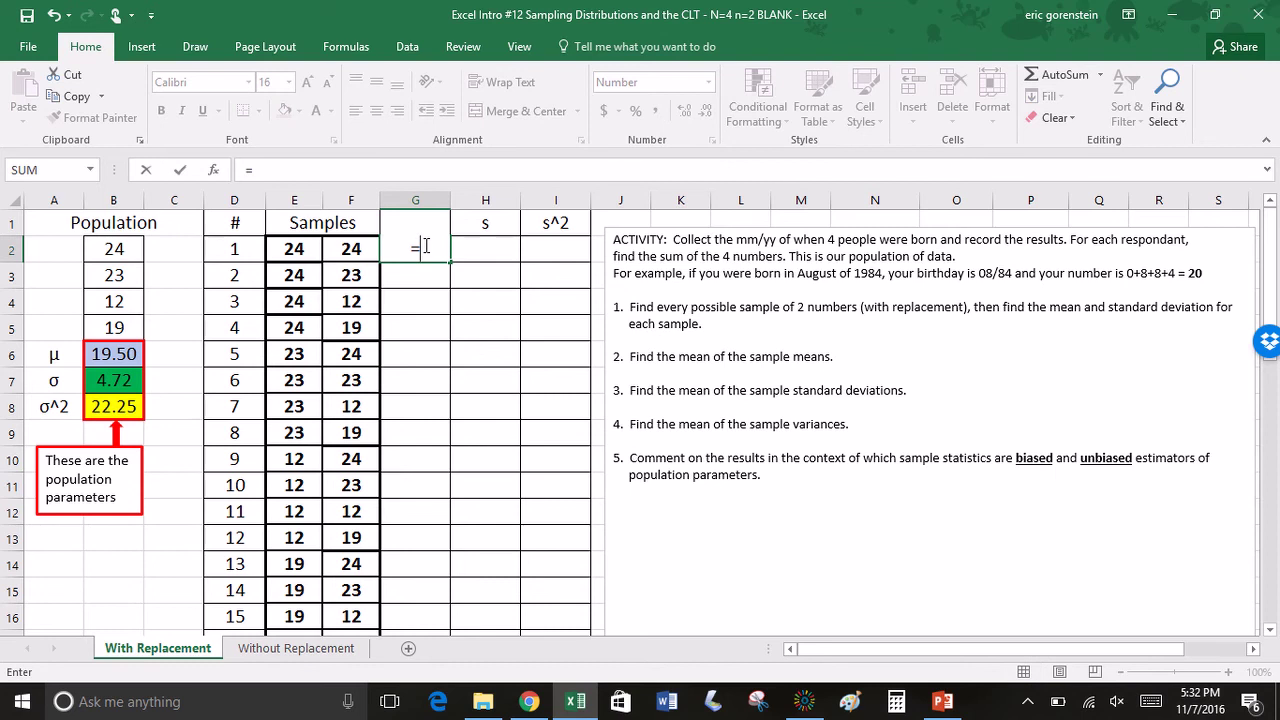
type("average(")
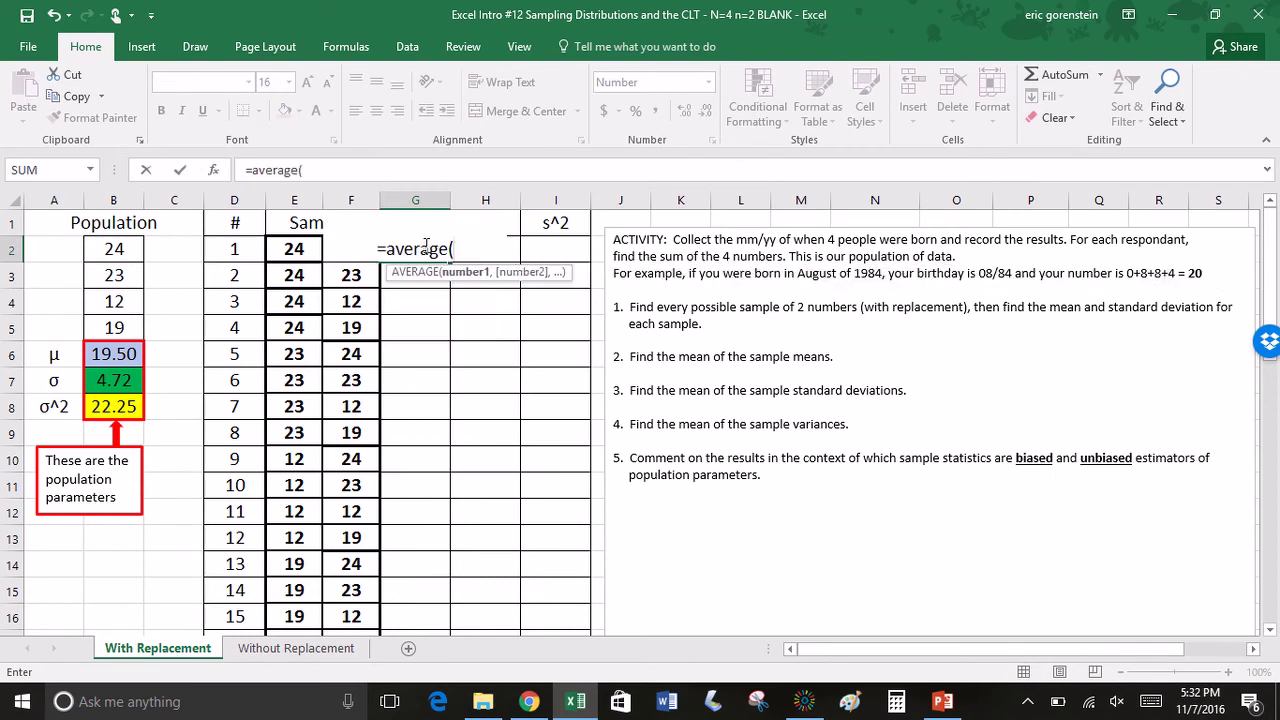
left_click_drag(300, 247, 339, 244)
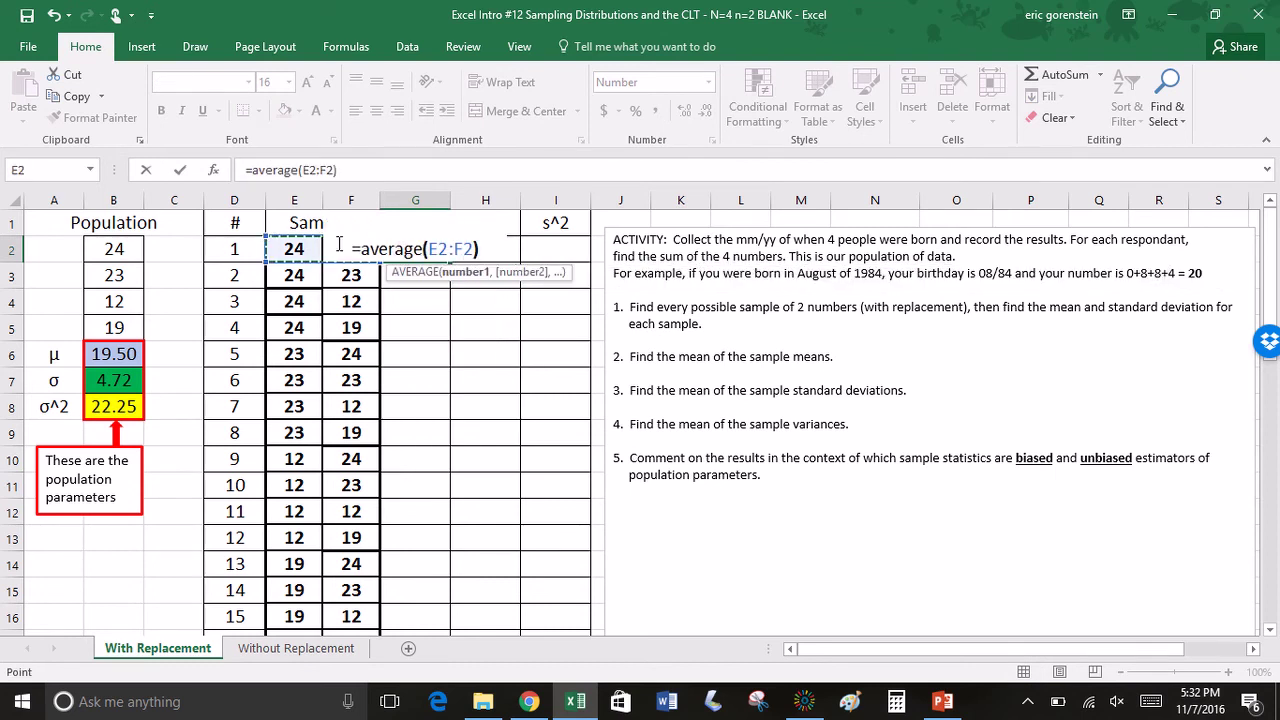
key("Return")
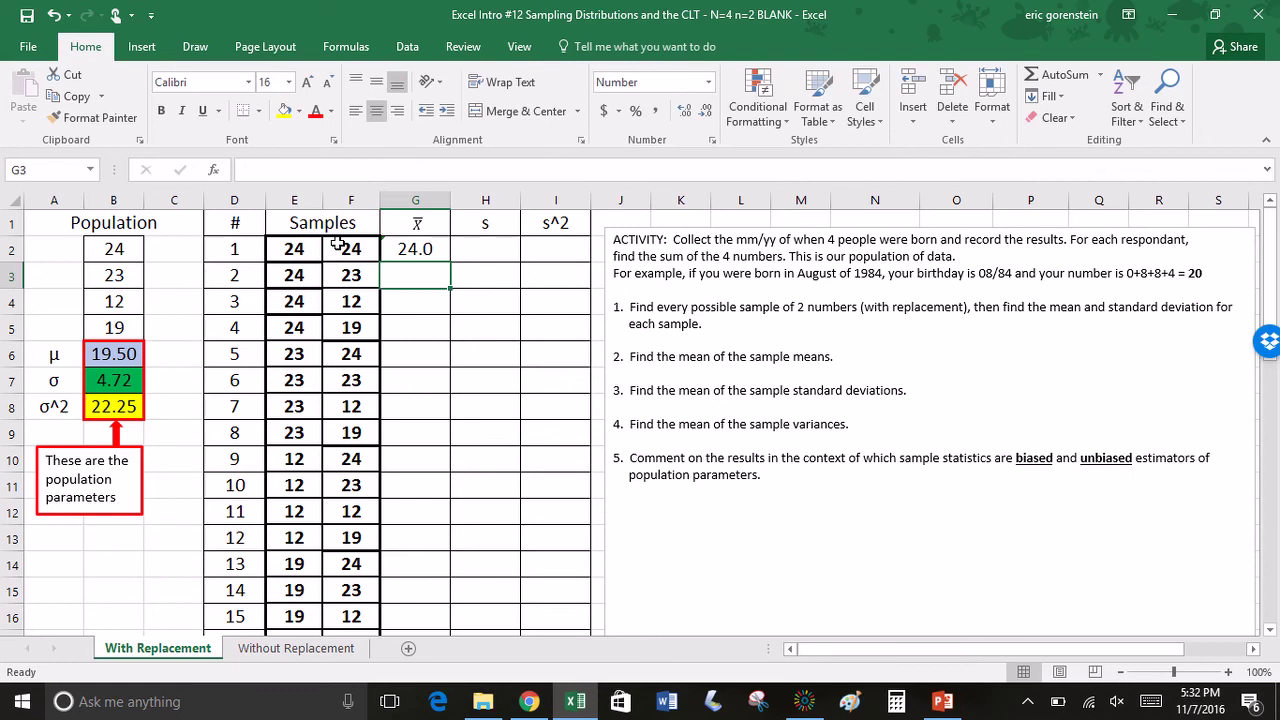
left_click(416, 247)
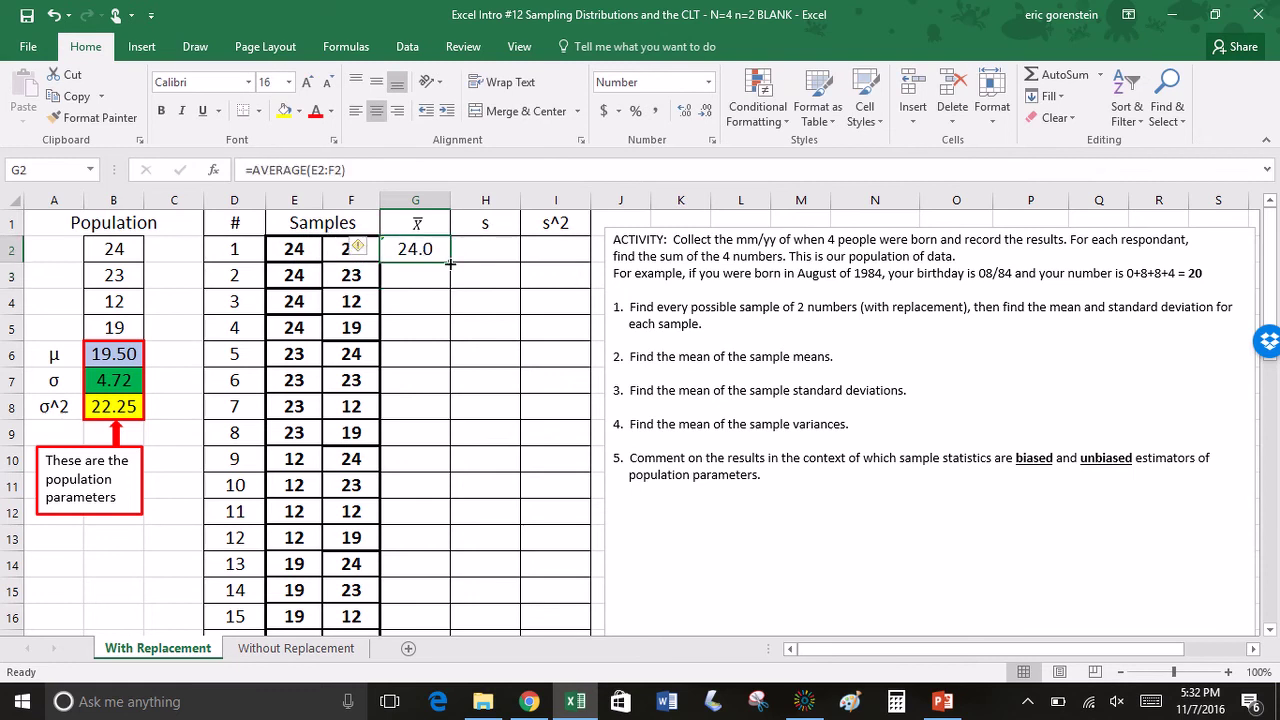
left_click_drag(450, 263, 440, 588)
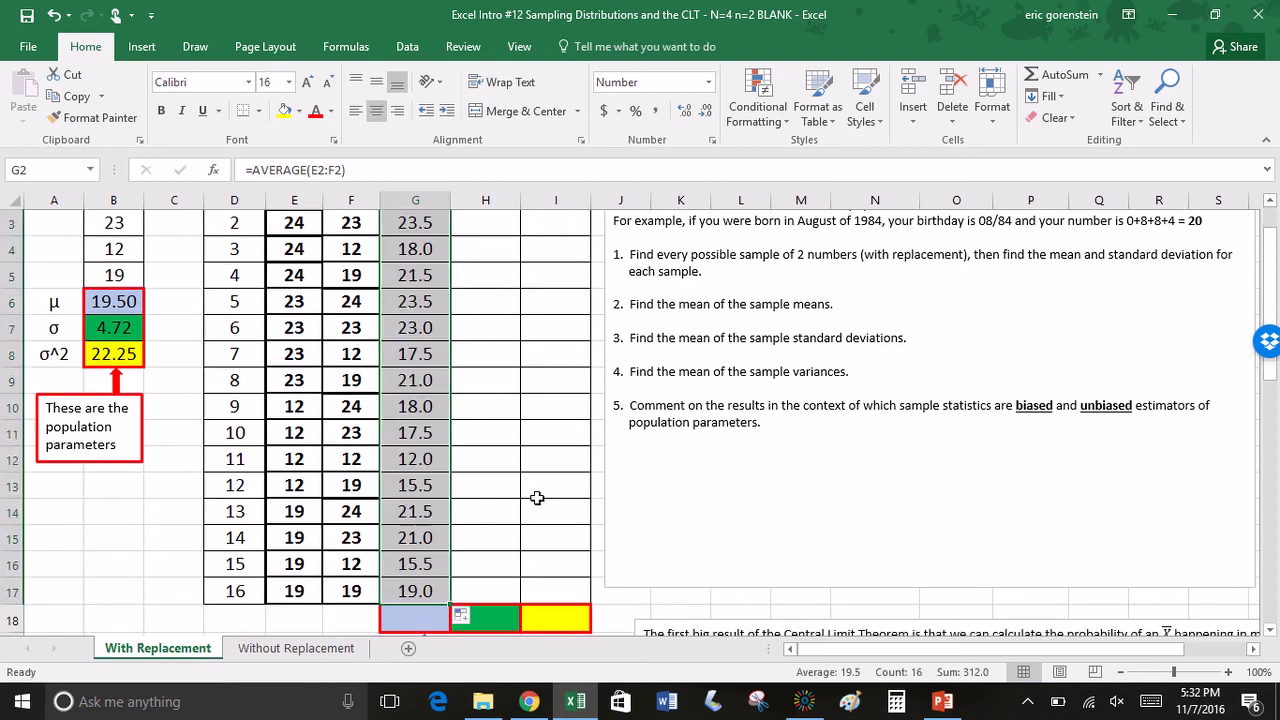
scroll(530, 426, "up", 1)
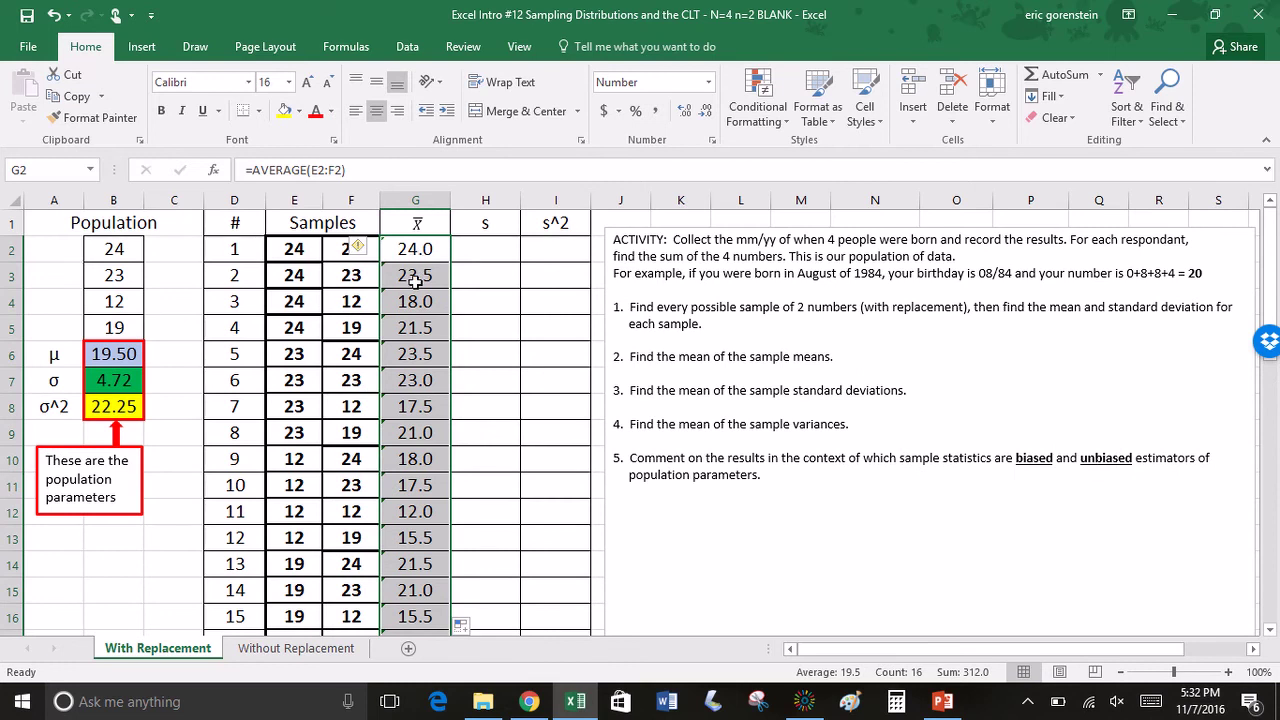
Enter =STDEV.S(E2:F2) in H2 and fill it down through H17.
left_click(476, 248)
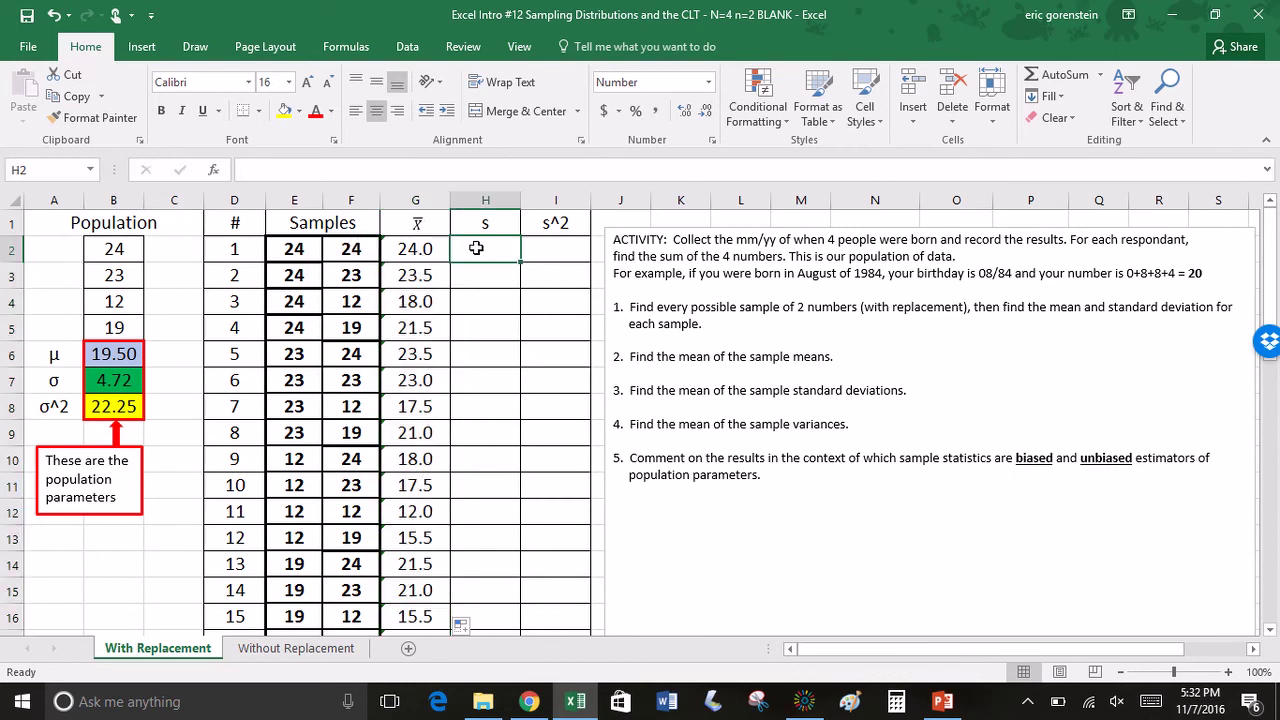
type("=stdev")
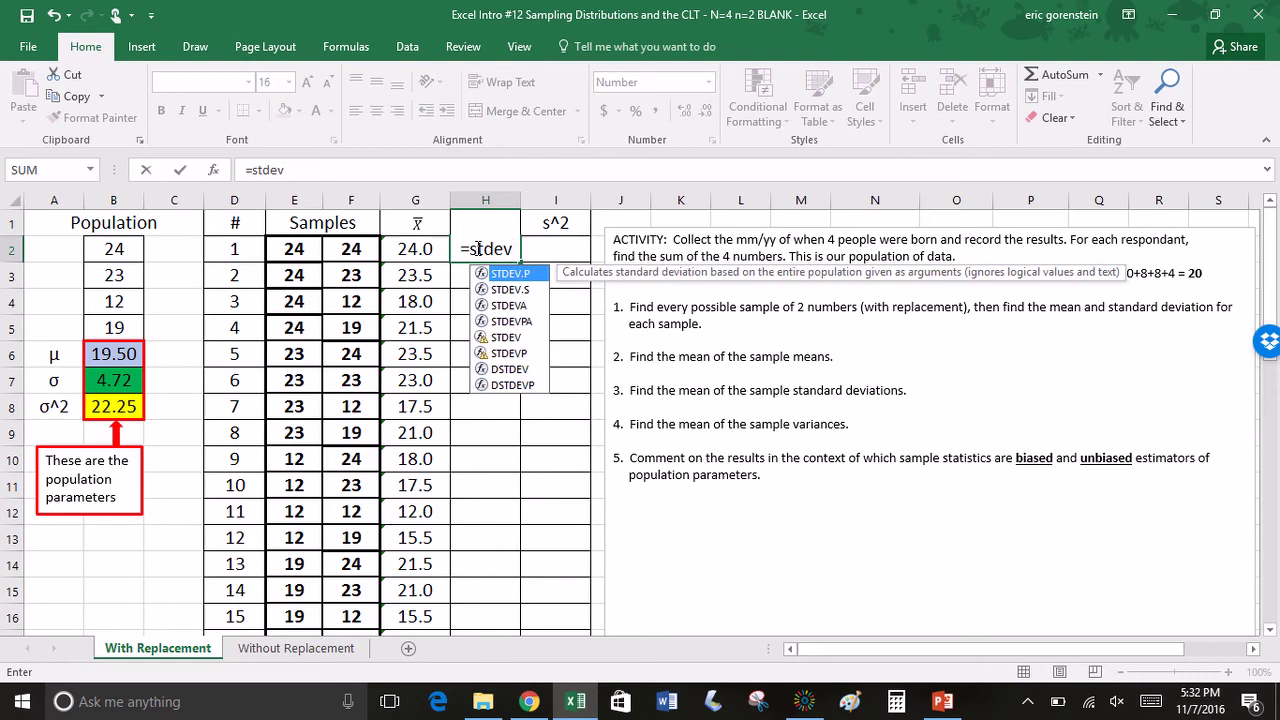
type(".s")
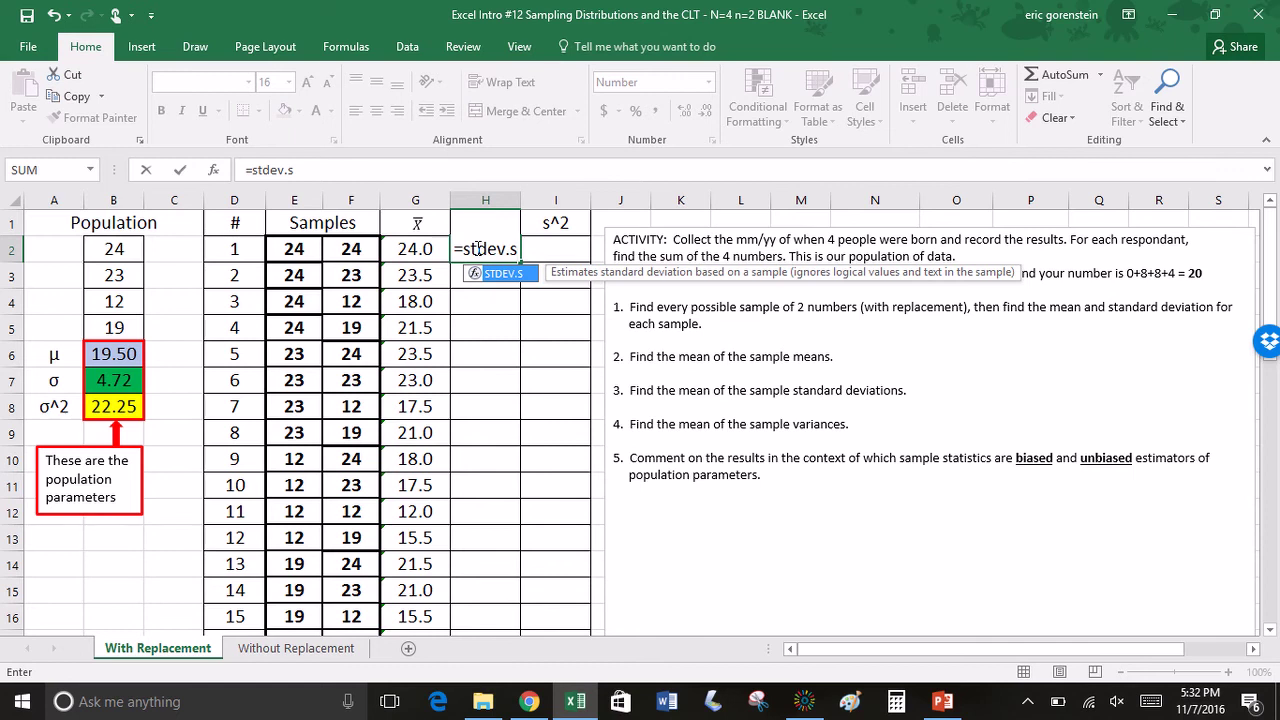
type("(")
left_click_drag(308, 257, 343, 256)
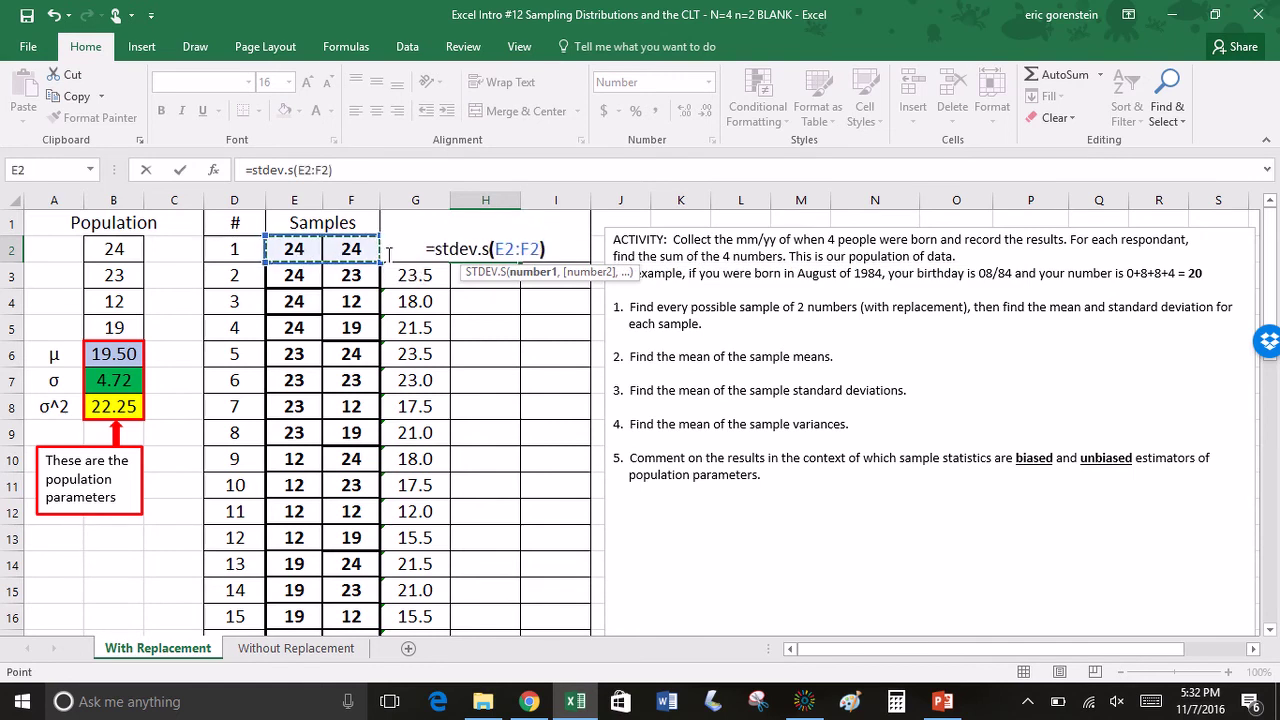
key("Return")
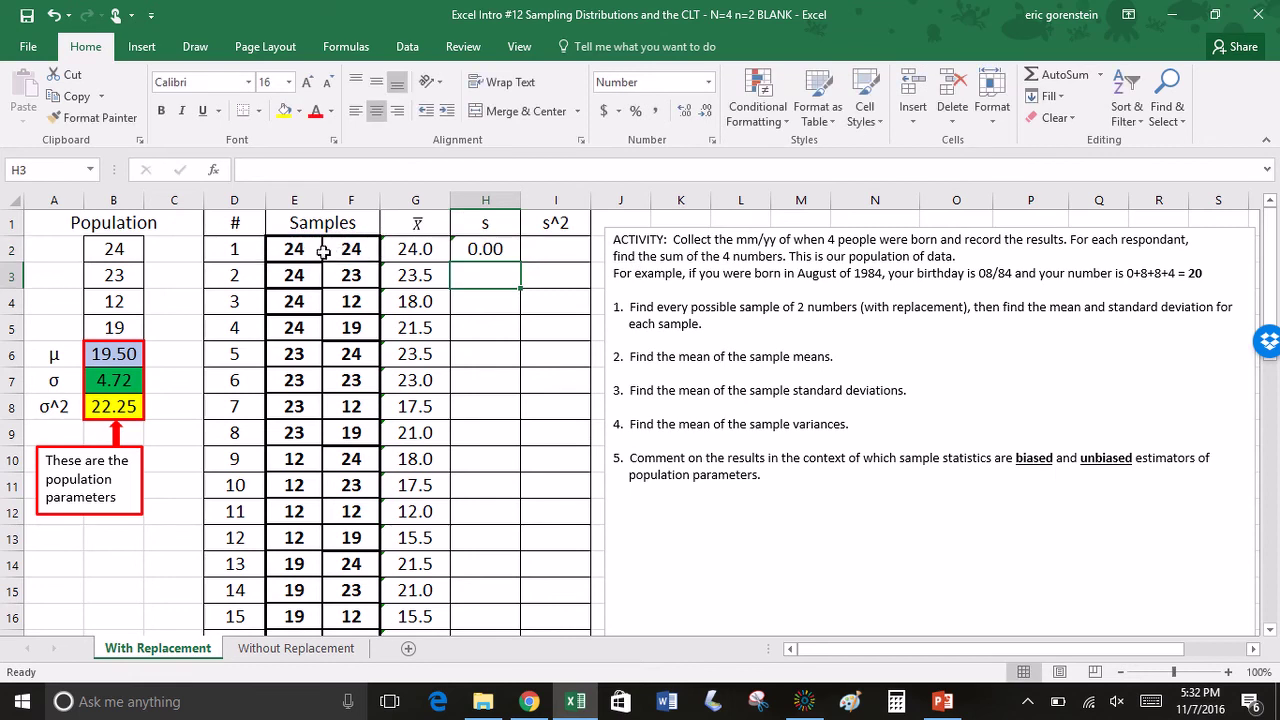
left_click(473, 252)
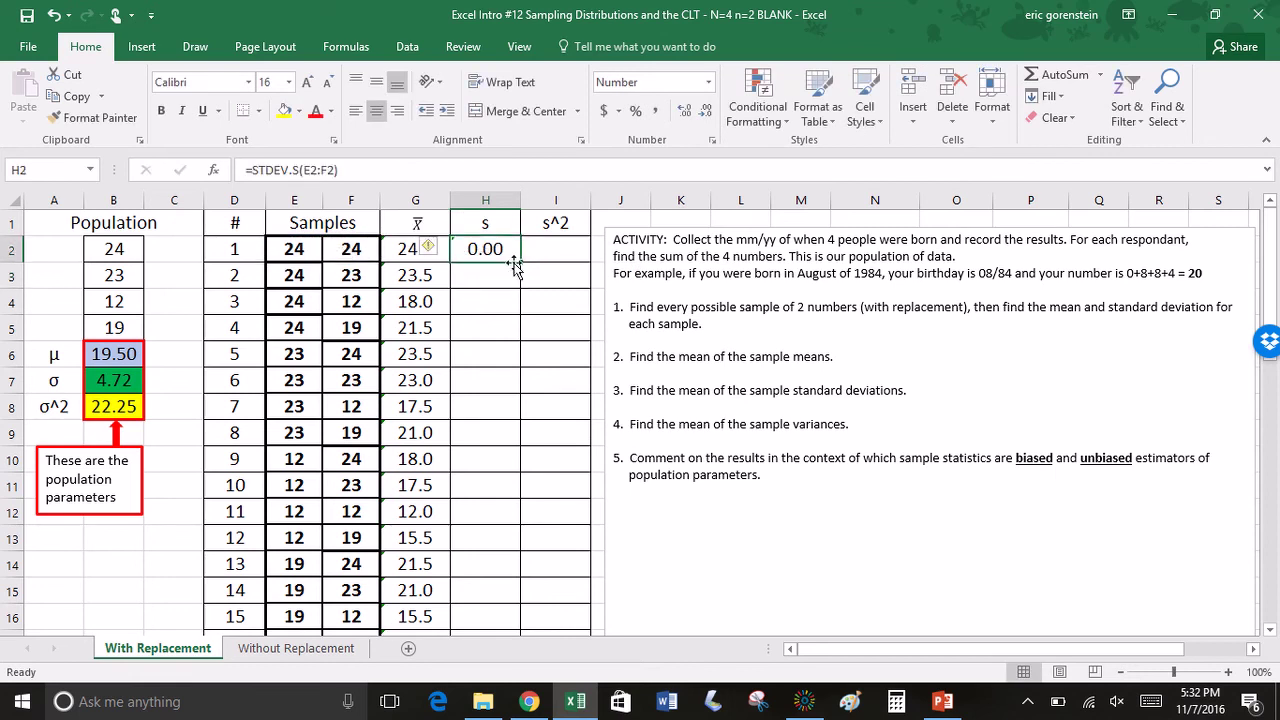
left_click_drag(520, 262, 500, 594)
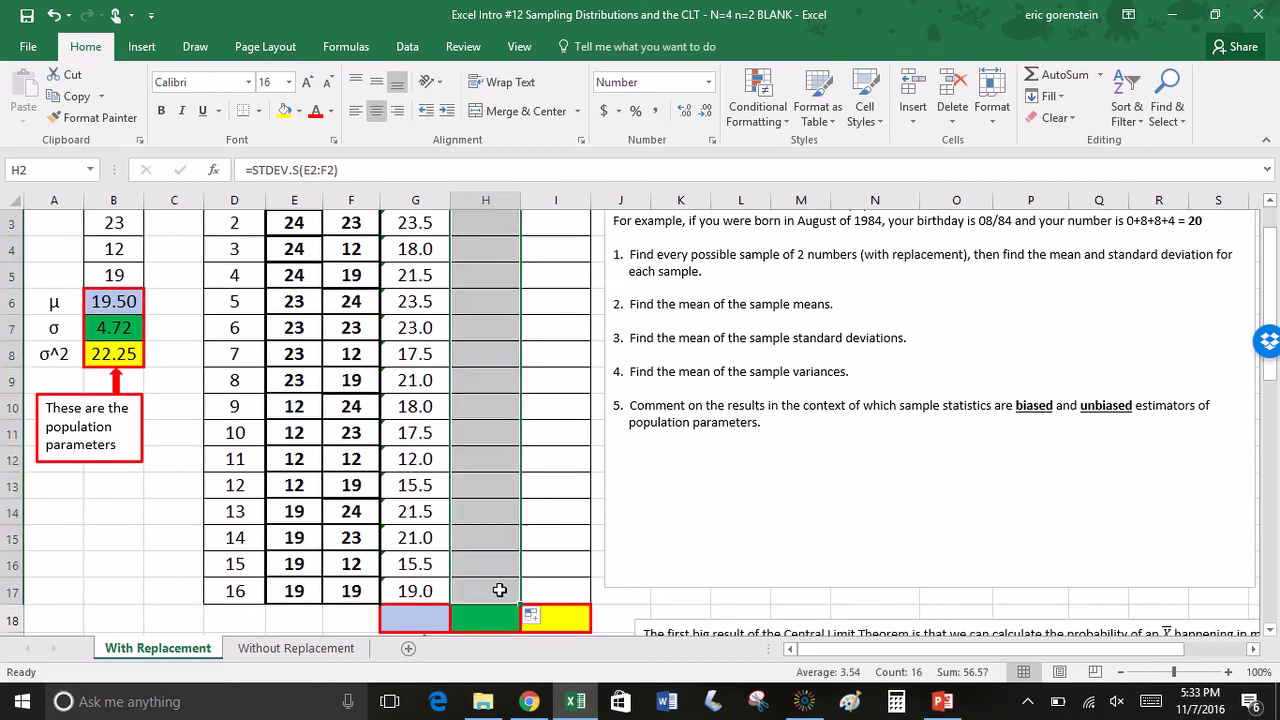
left_click(556, 451)
Enter =VAR.S(E2:F2) in I2 and fill it down through I17.
scroll(556, 451, "up", 1)
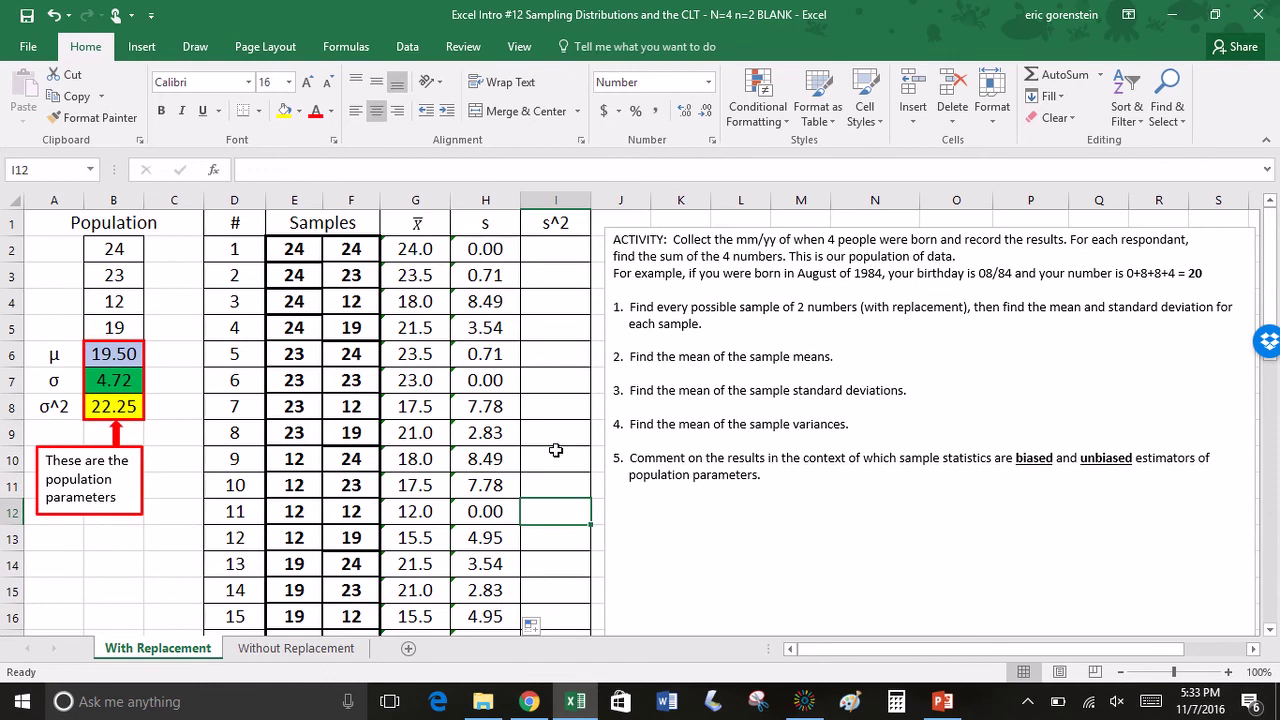
left_click(563, 258)
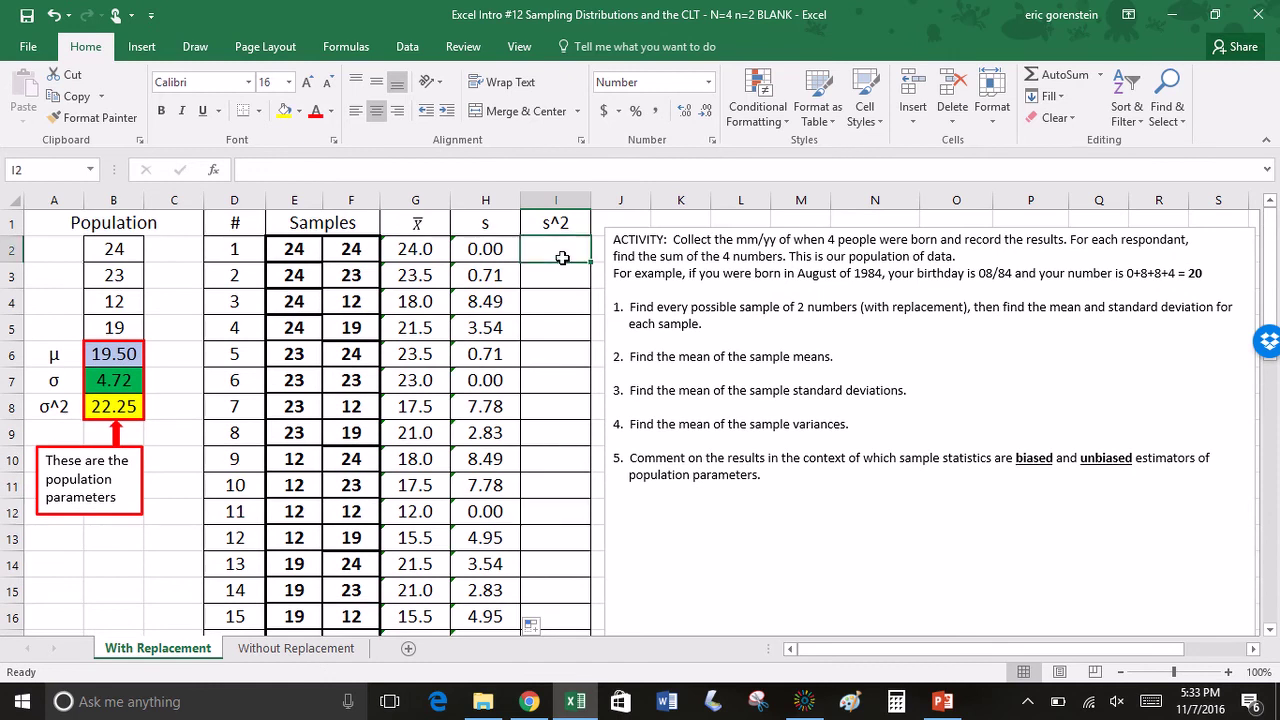
type("=var")
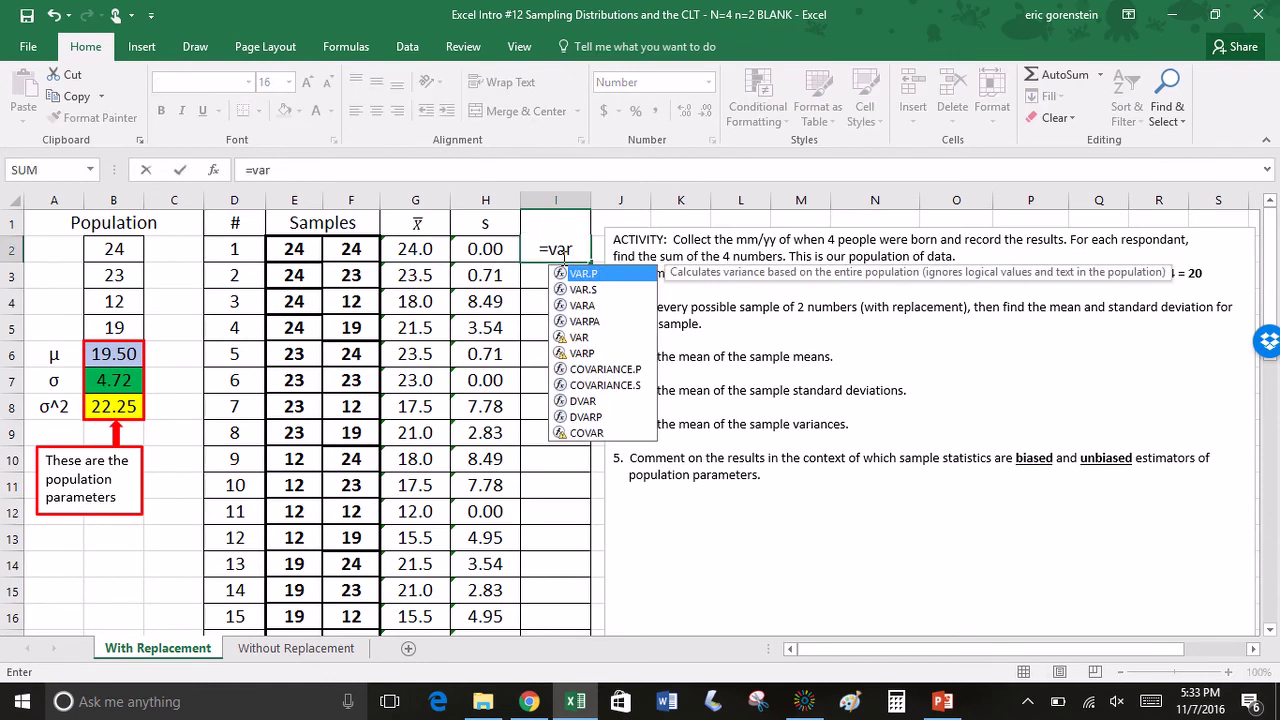
type(".s")
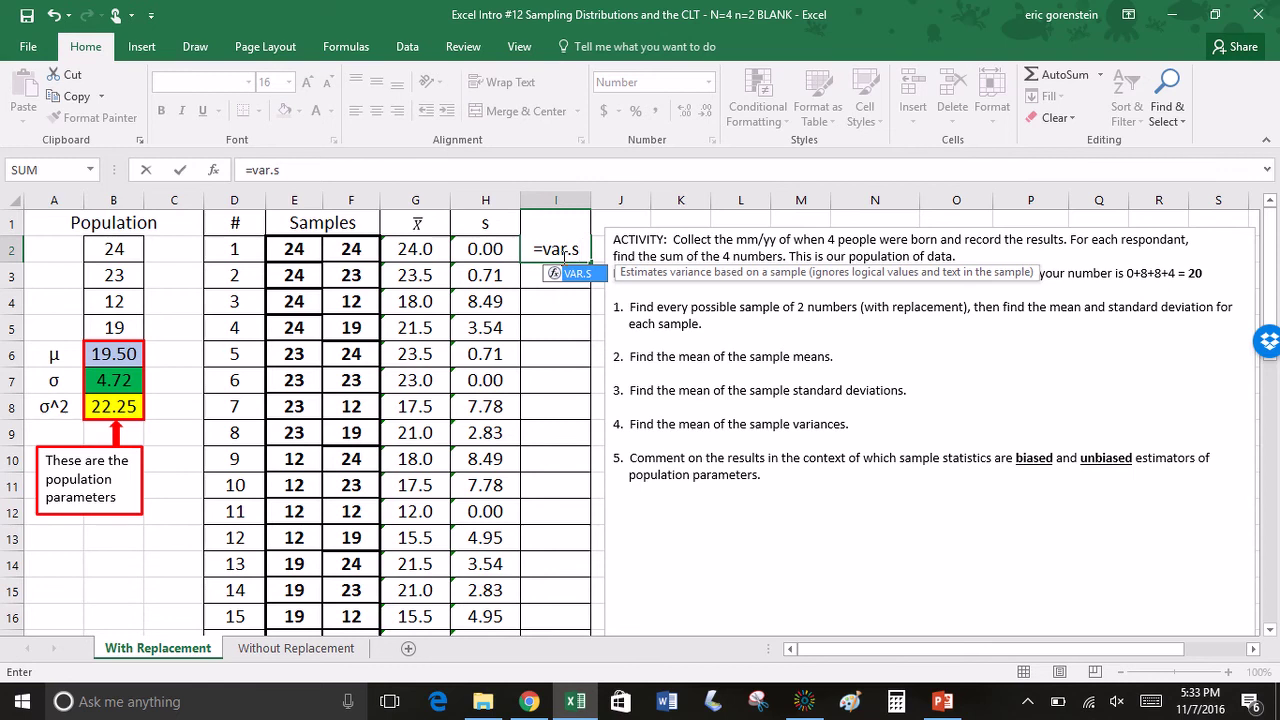
type("(")
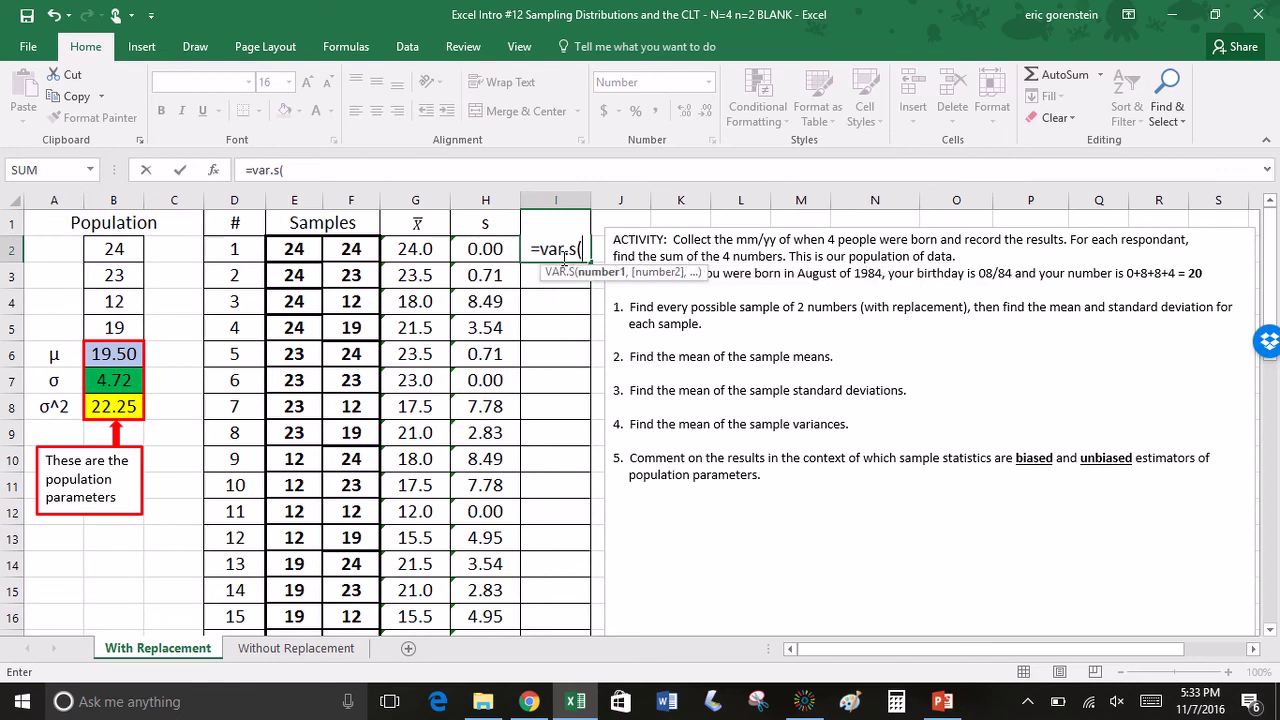
left_click_drag(287, 255, 340, 249)
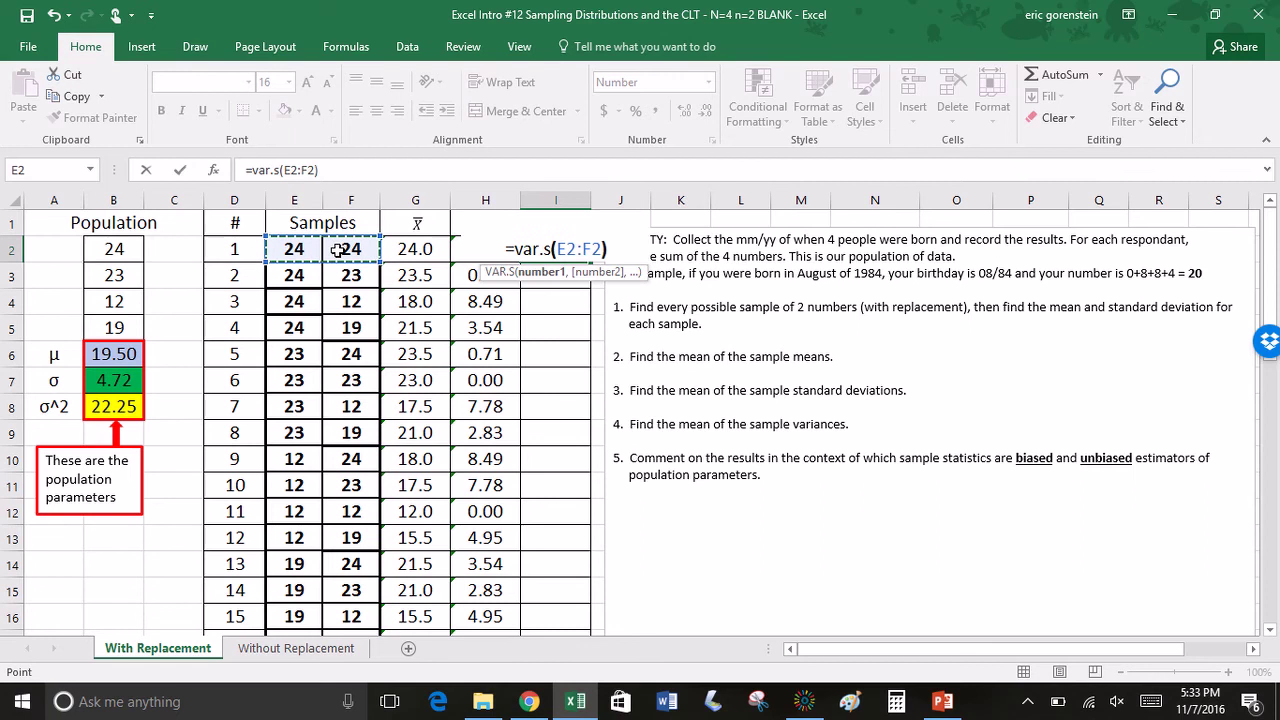
key("Return")
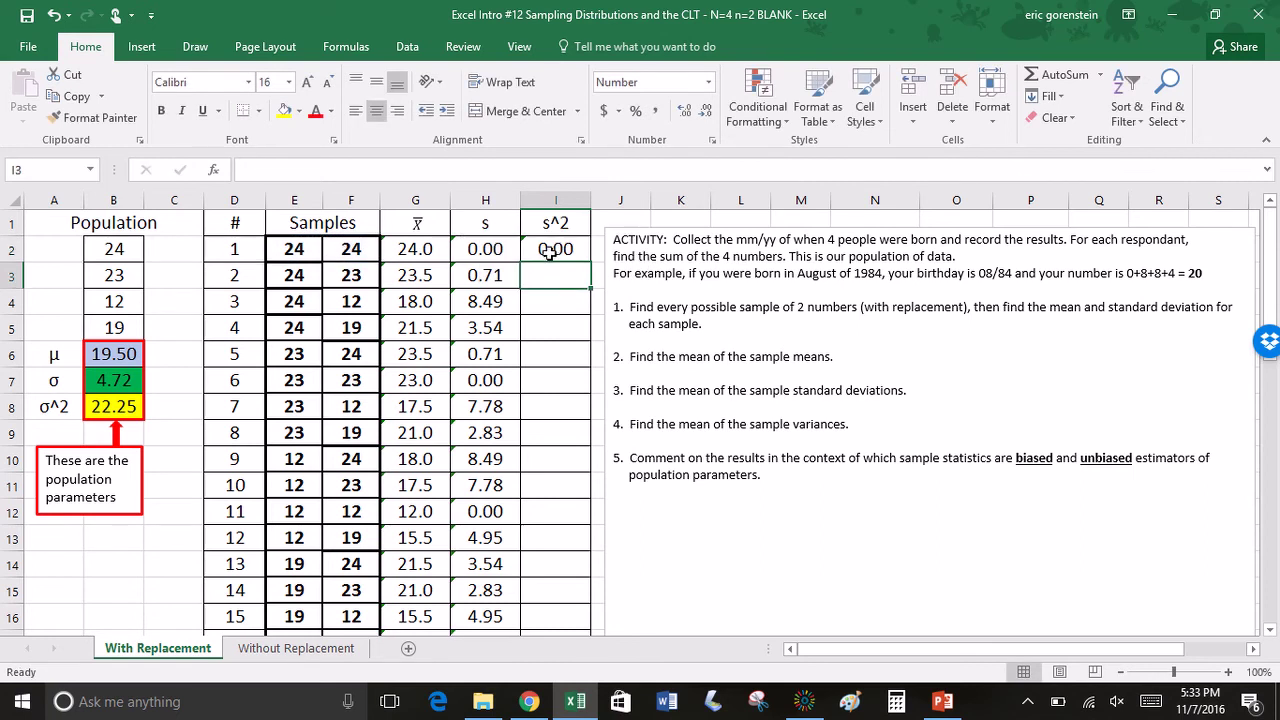
left_click(558, 249)
left_click_drag(590, 262, 571, 605)
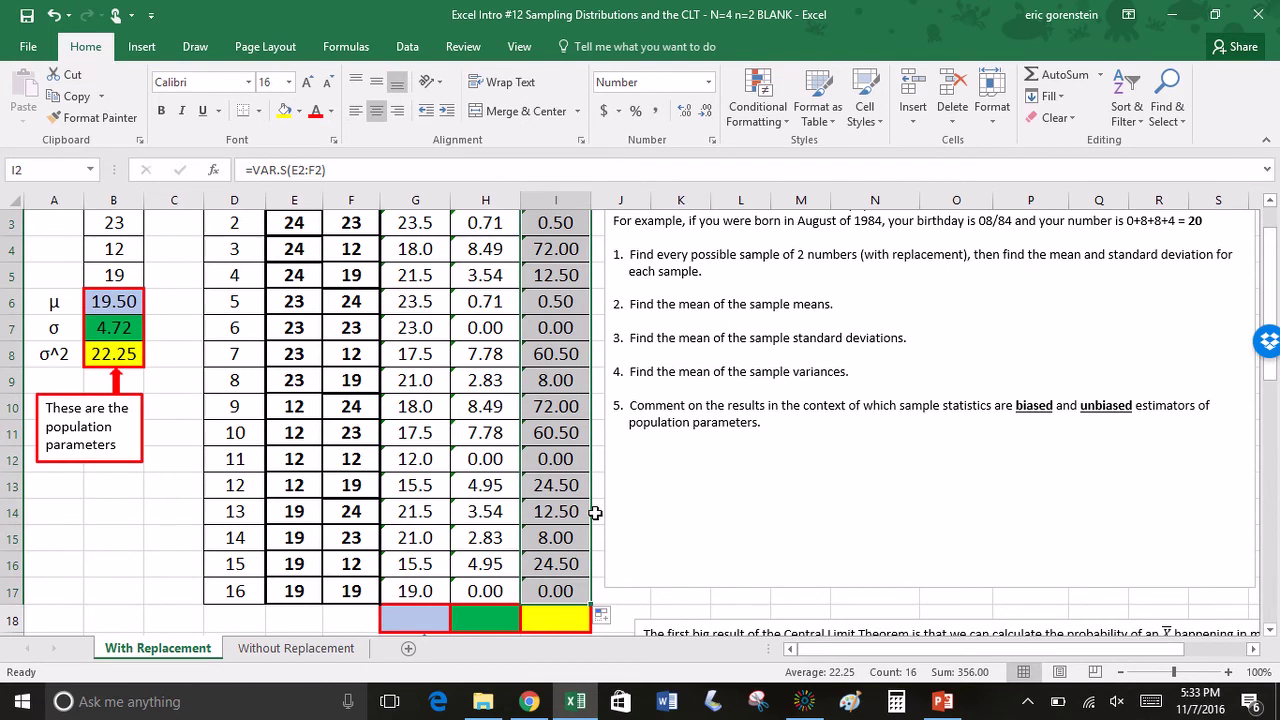
left_click(487, 484)
scroll(492, 483, "up", 1)
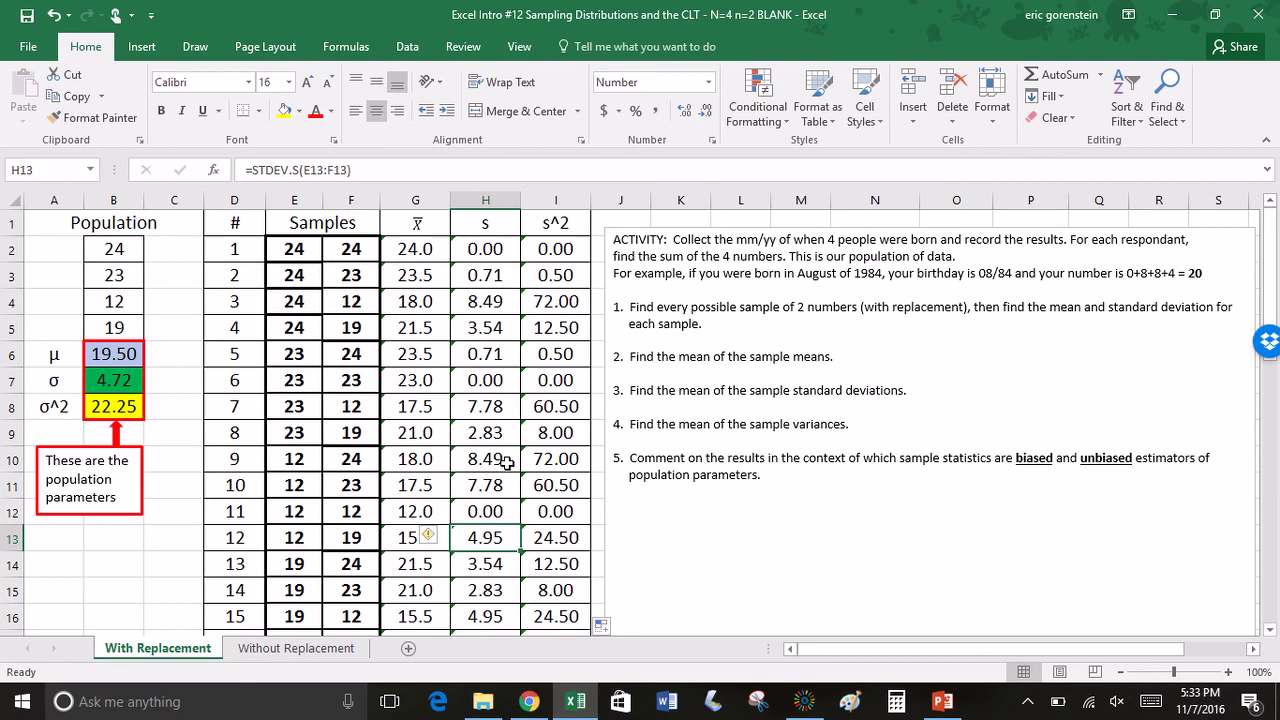
scroll(487, 513, "down", 2)
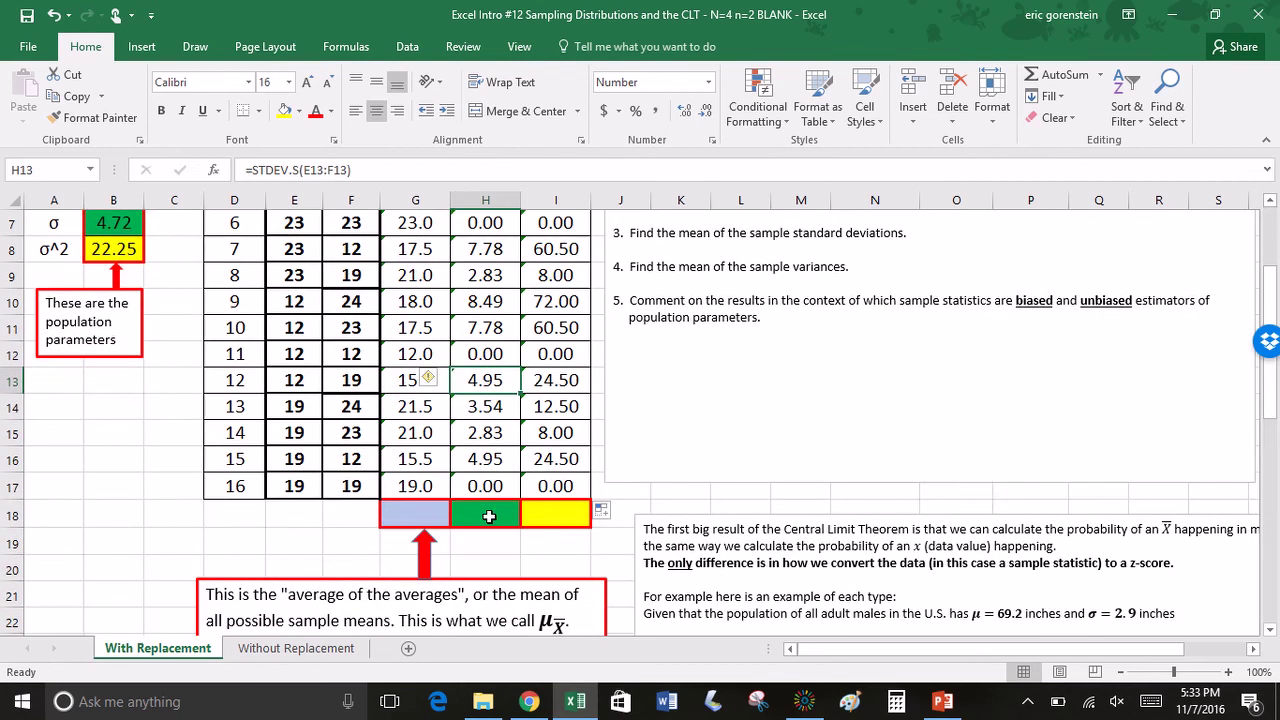
left_click(424, 514)
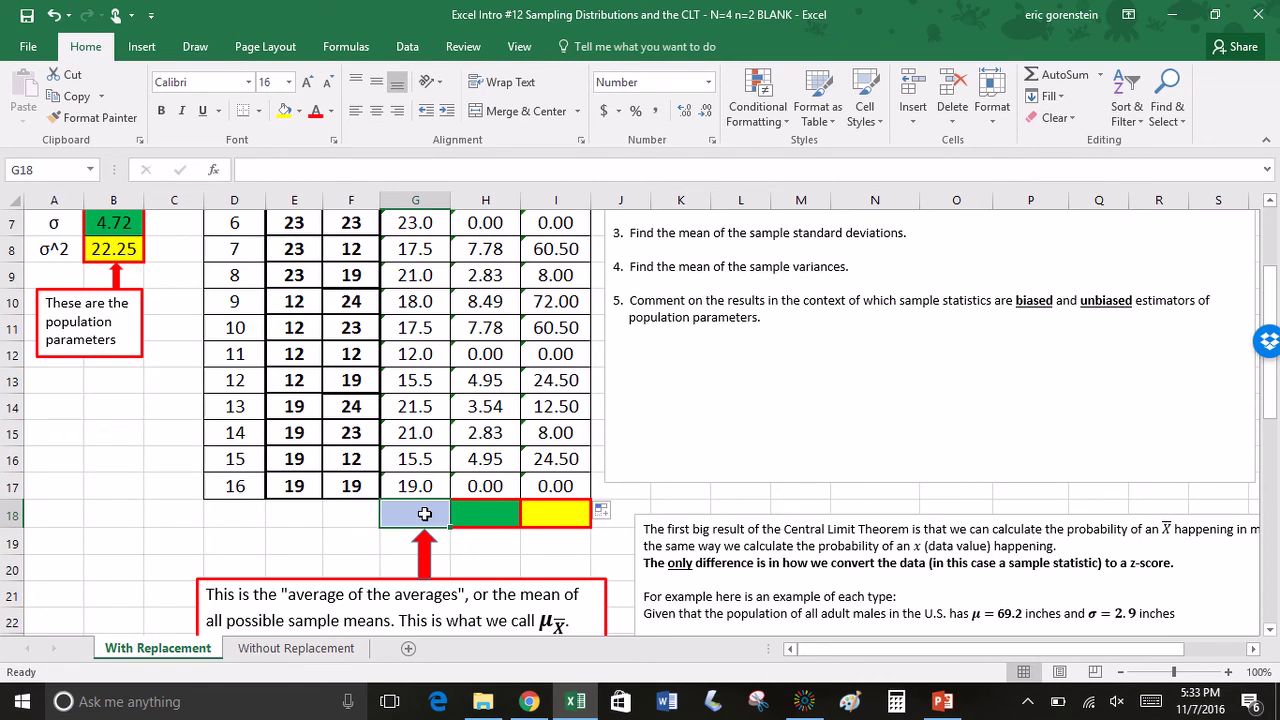
Enter =AVERAGE(G2:G17) in G18 and format it to two decimals, showing 19.50.
type("=")
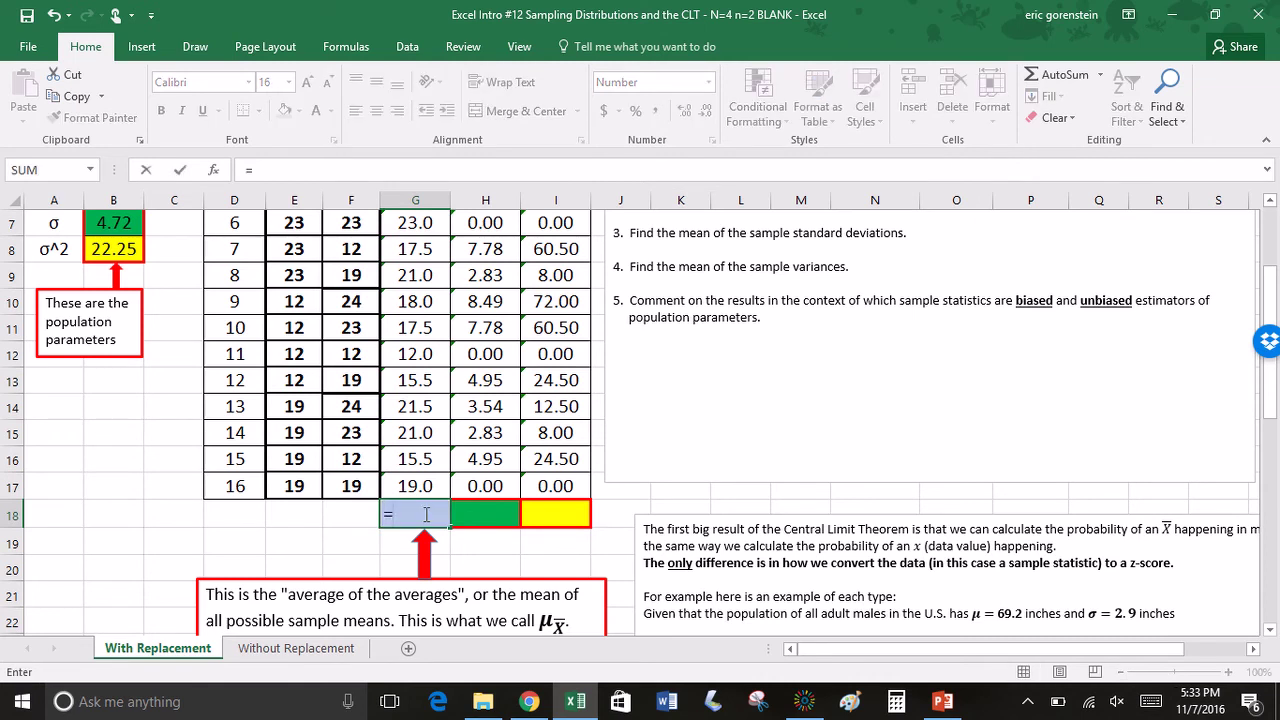
type("average(")
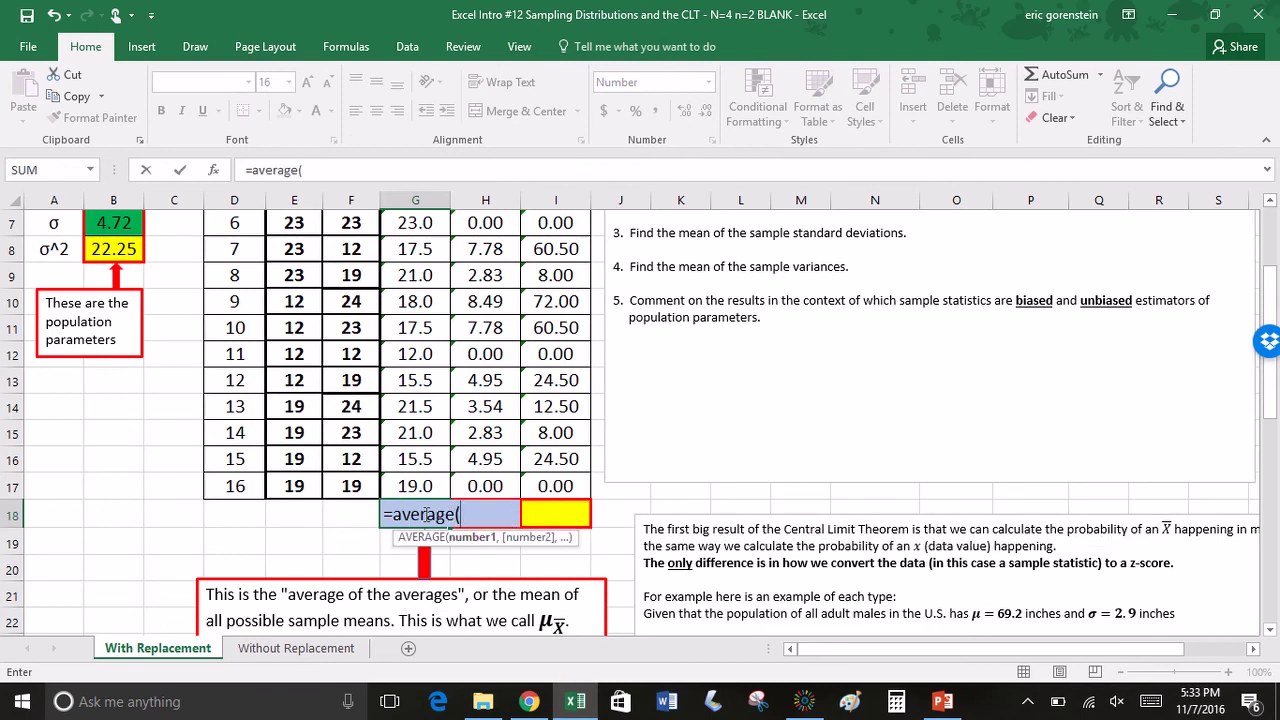
left_click_drag(420, 482, 416, 248)
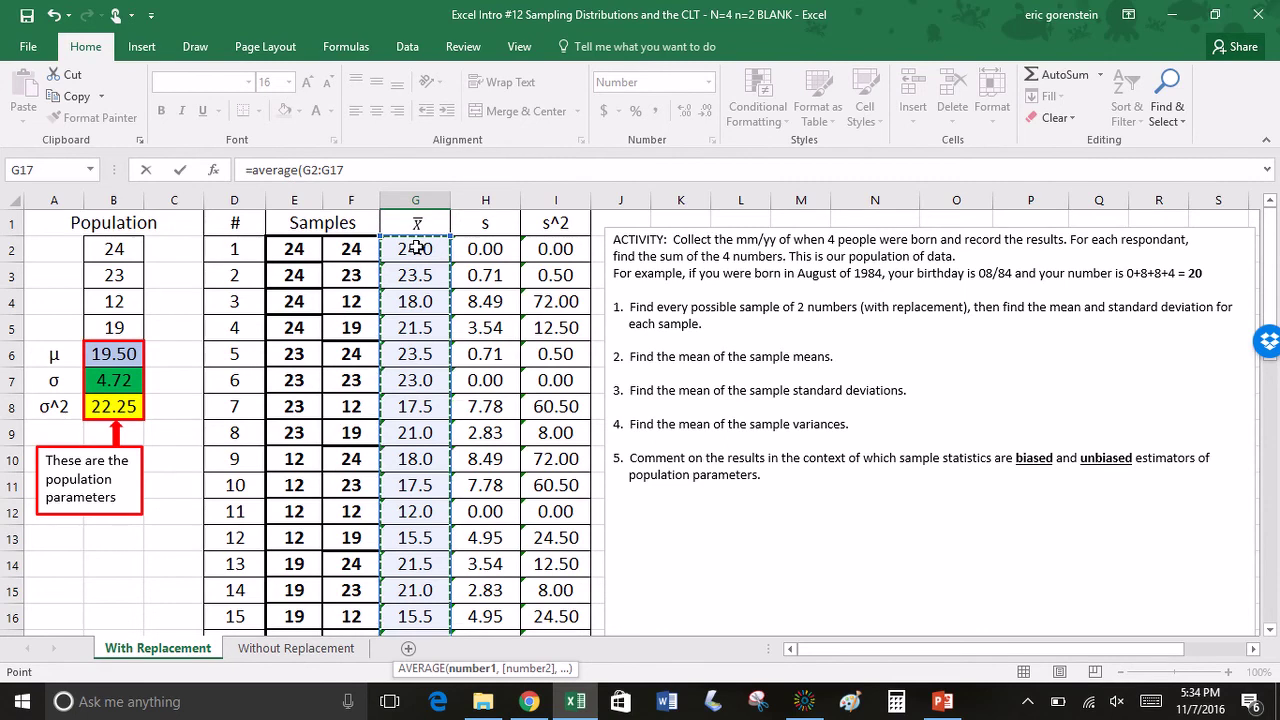
type(")")
key("ctrl+Return")
key("Return")
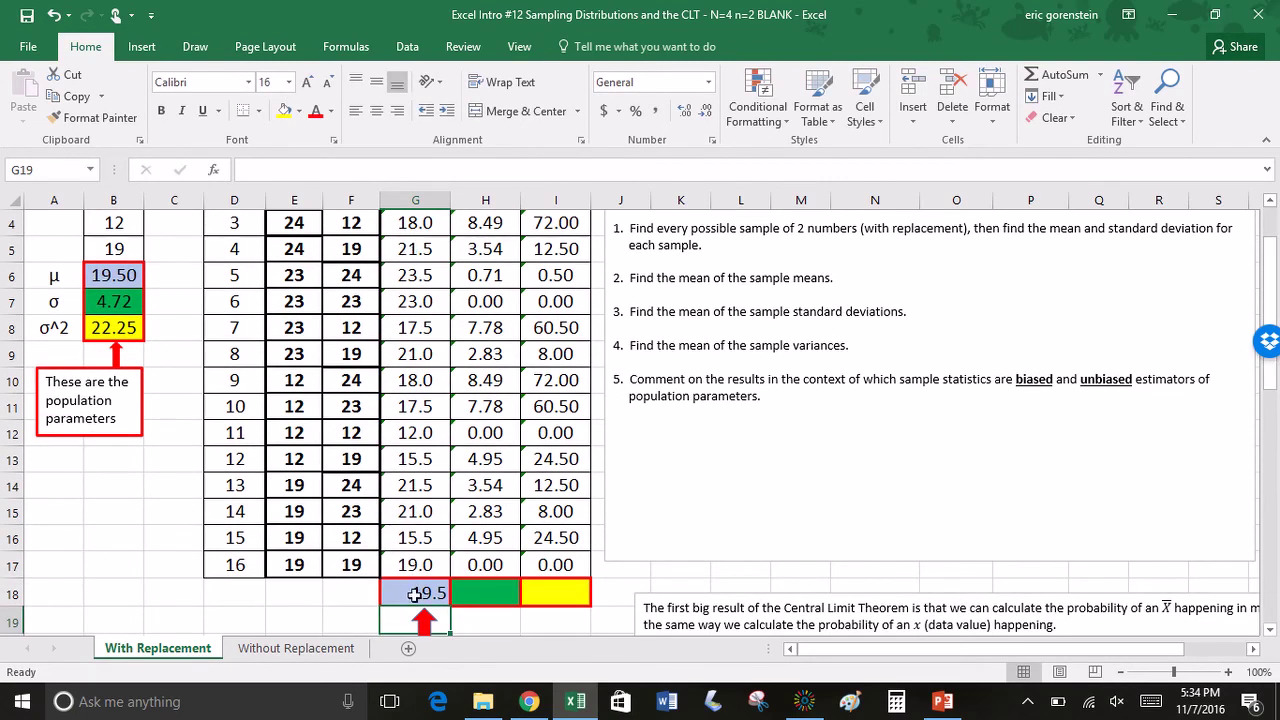
left_click(415, 594)
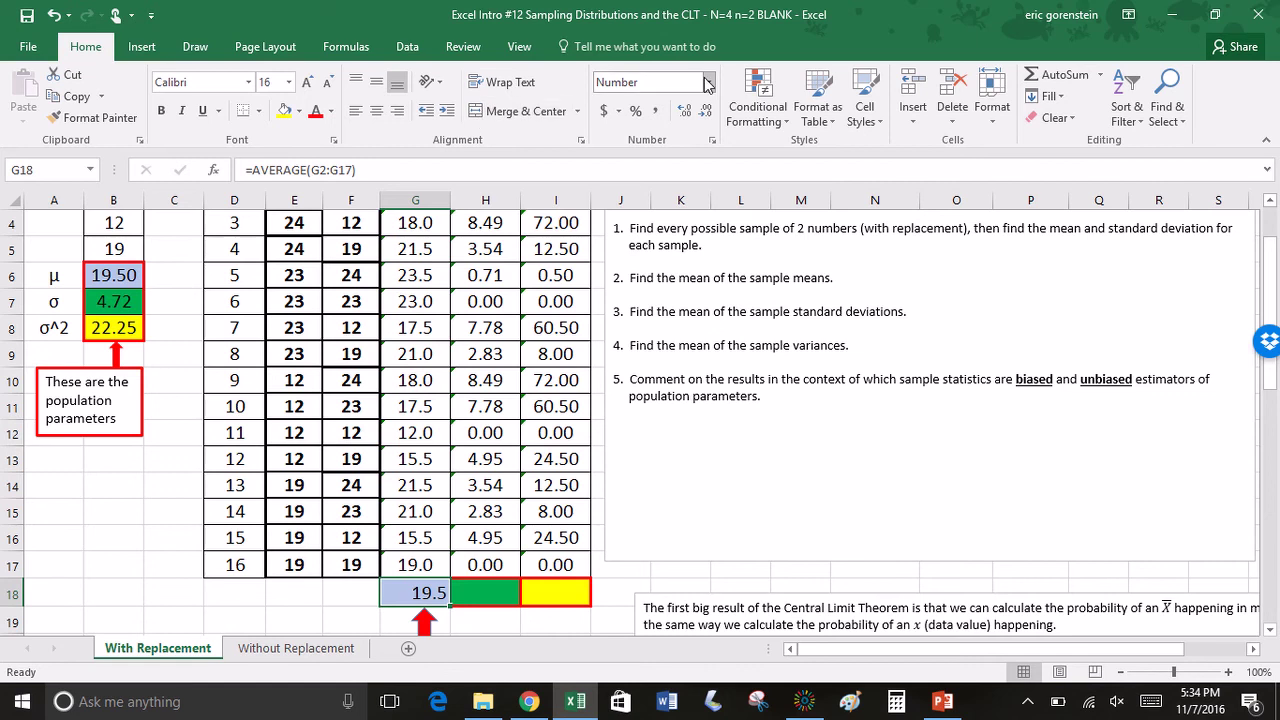
left_click(706, 112)
left_click(684, 112)
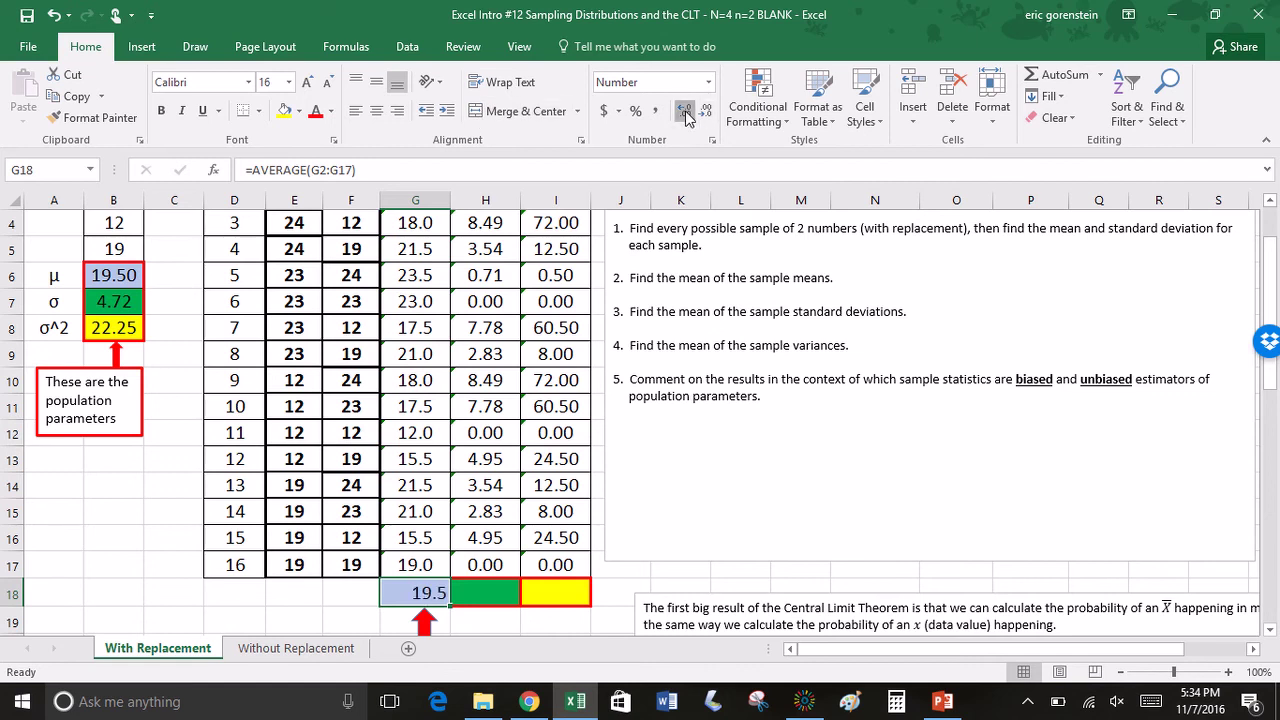
left_click(684, 112)
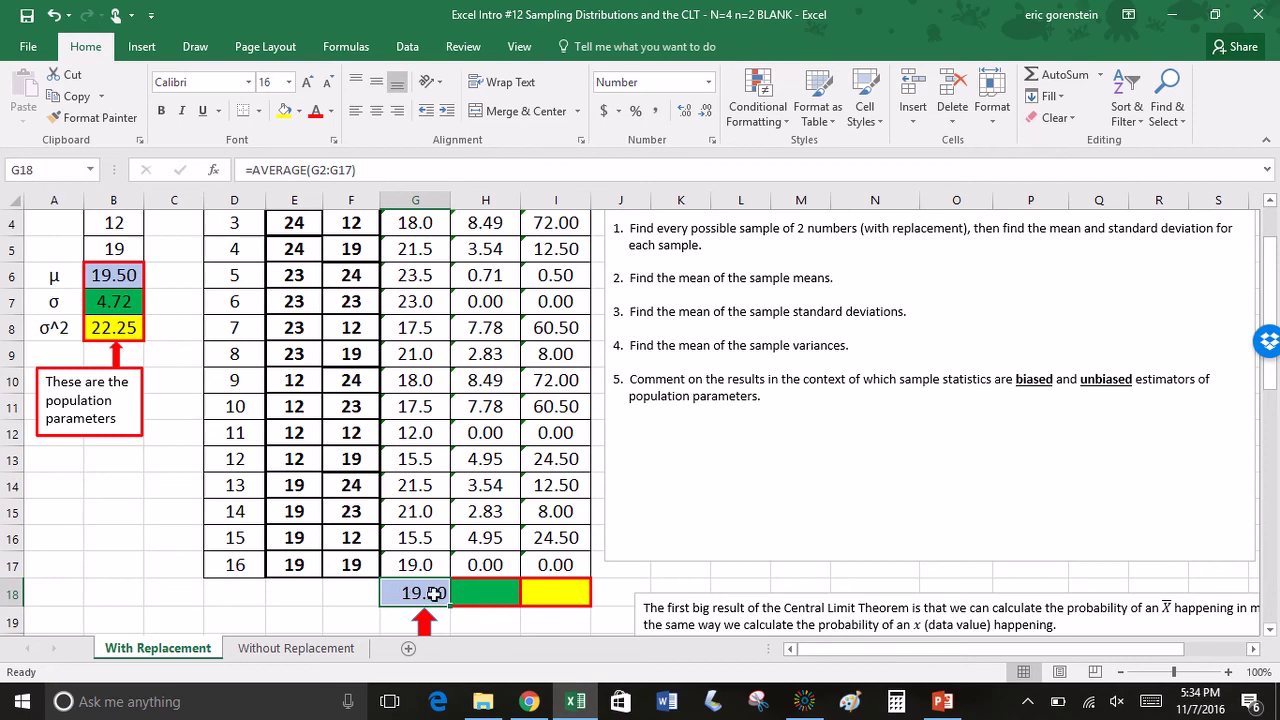
Clear G12:G17, then undo so all 16 sample means and the 19.50 average return.
scroll(436, 565, "down", 3)
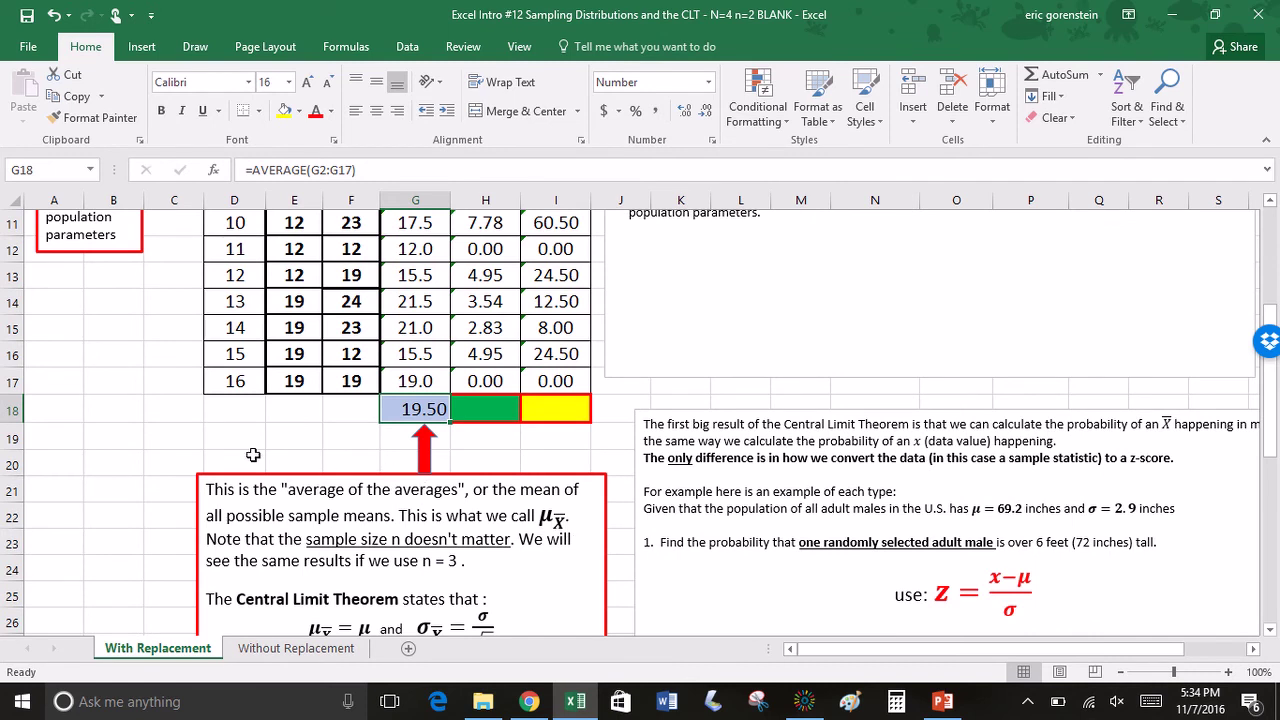
scroll(253, 455, "up", 2)
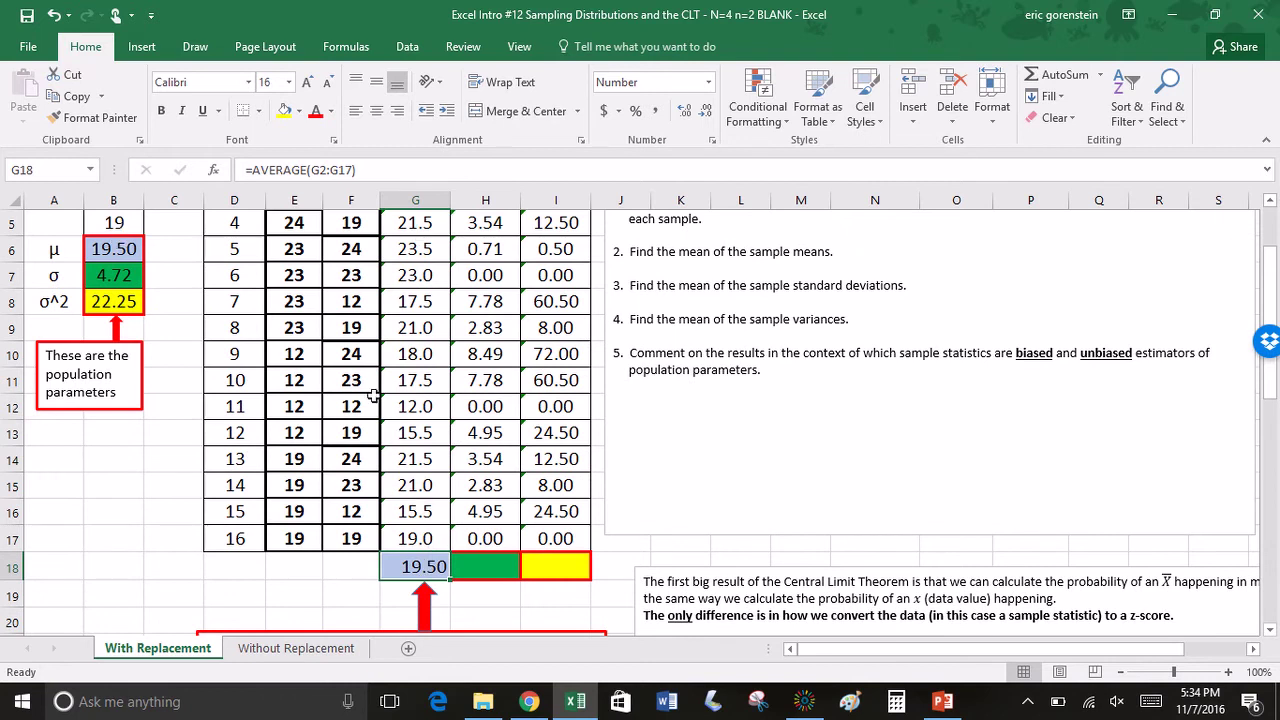
left_click_drag(416, 413, 410, 536)
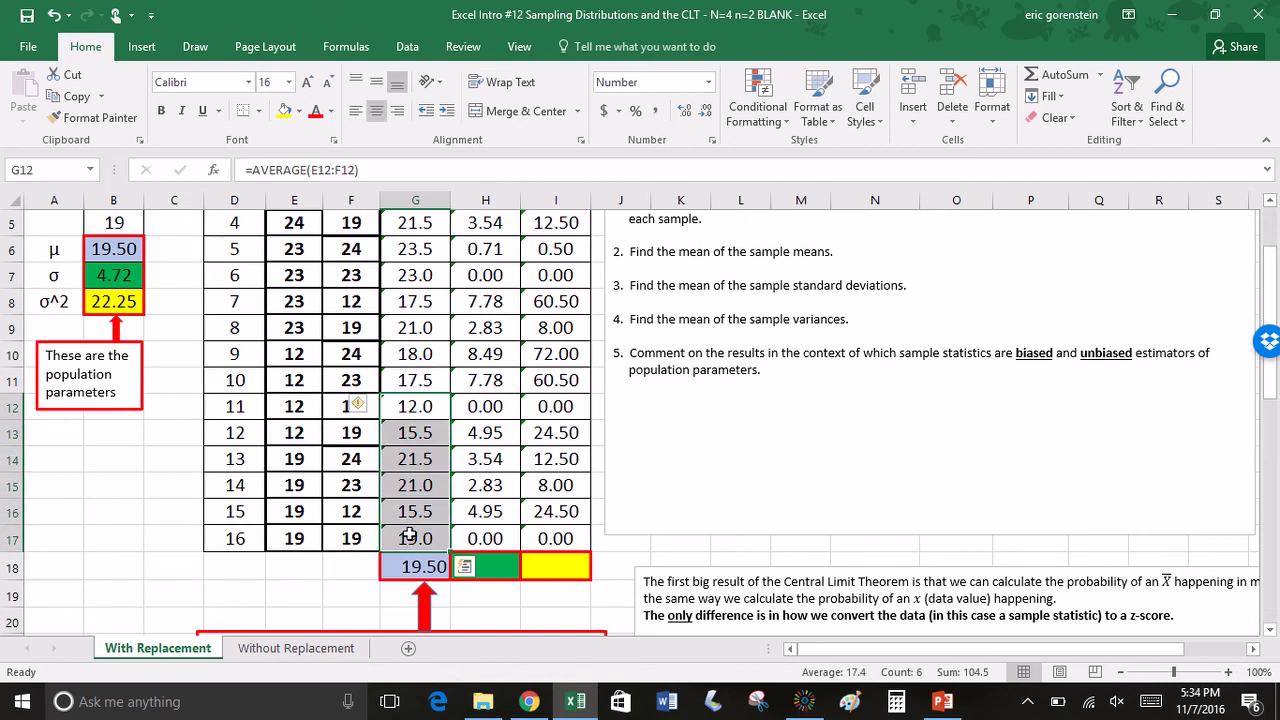
key("Delete")
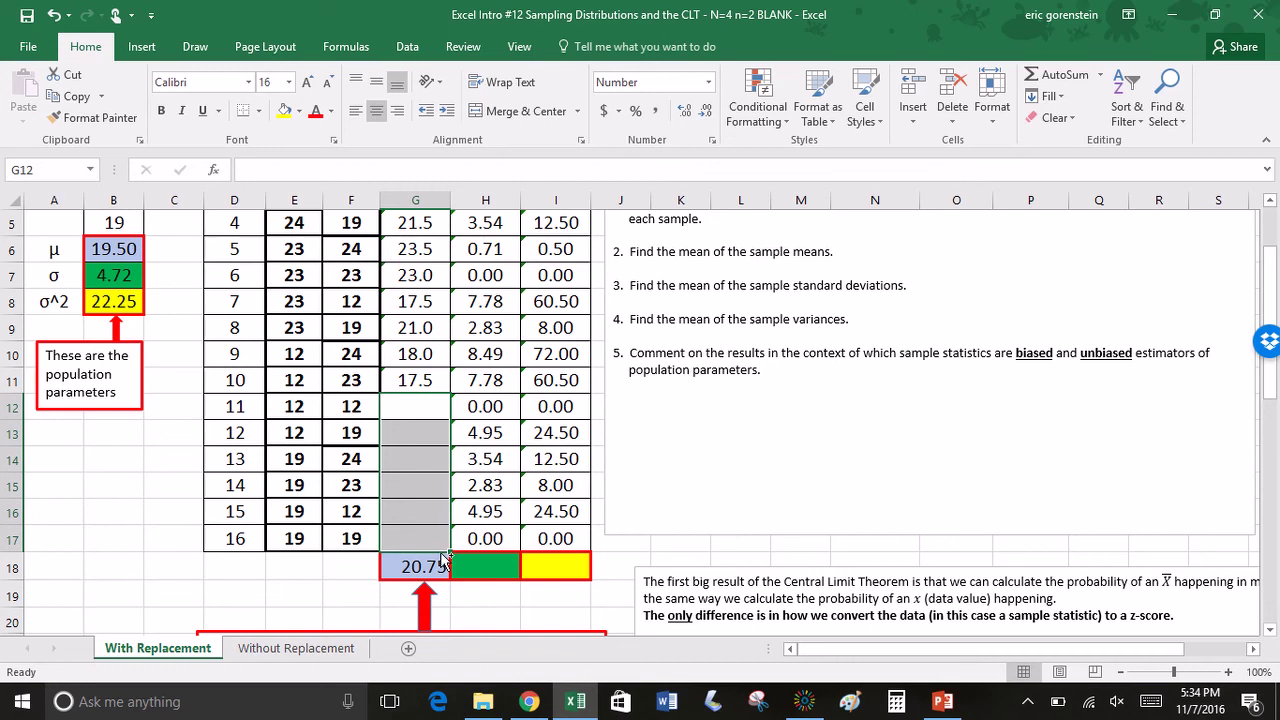
key("ctrl+z")
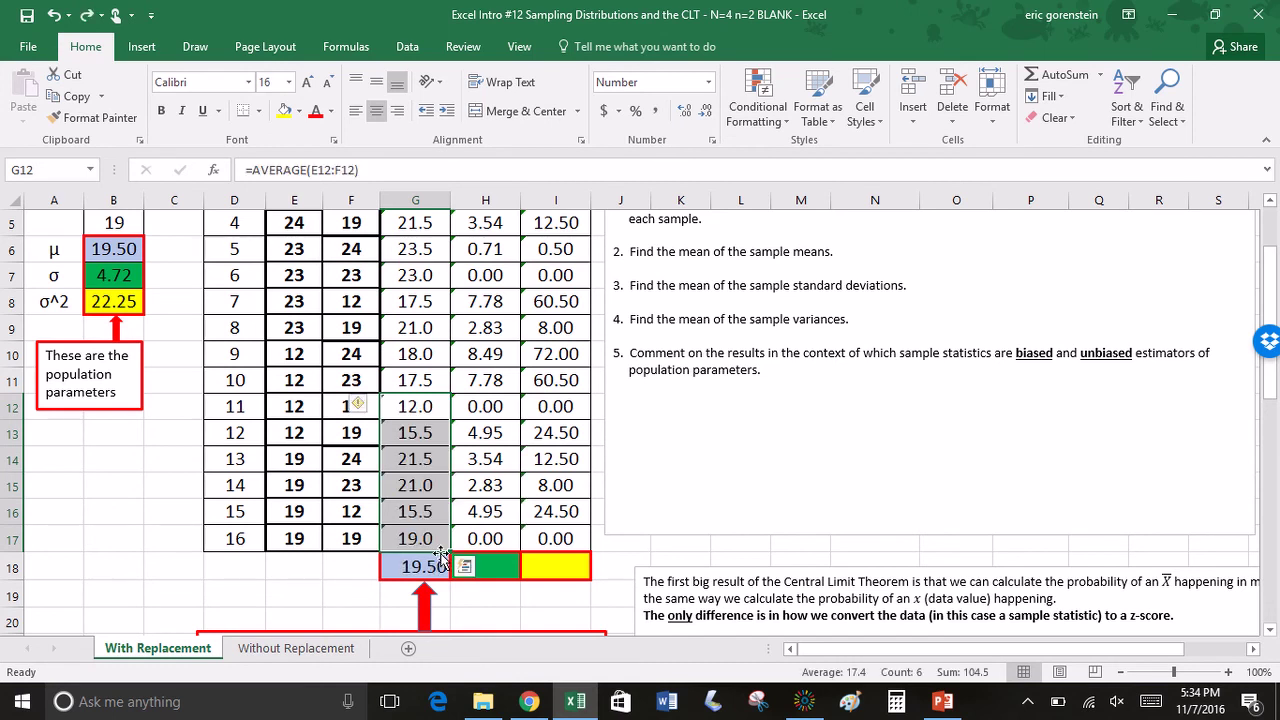
left_click(303, 596)
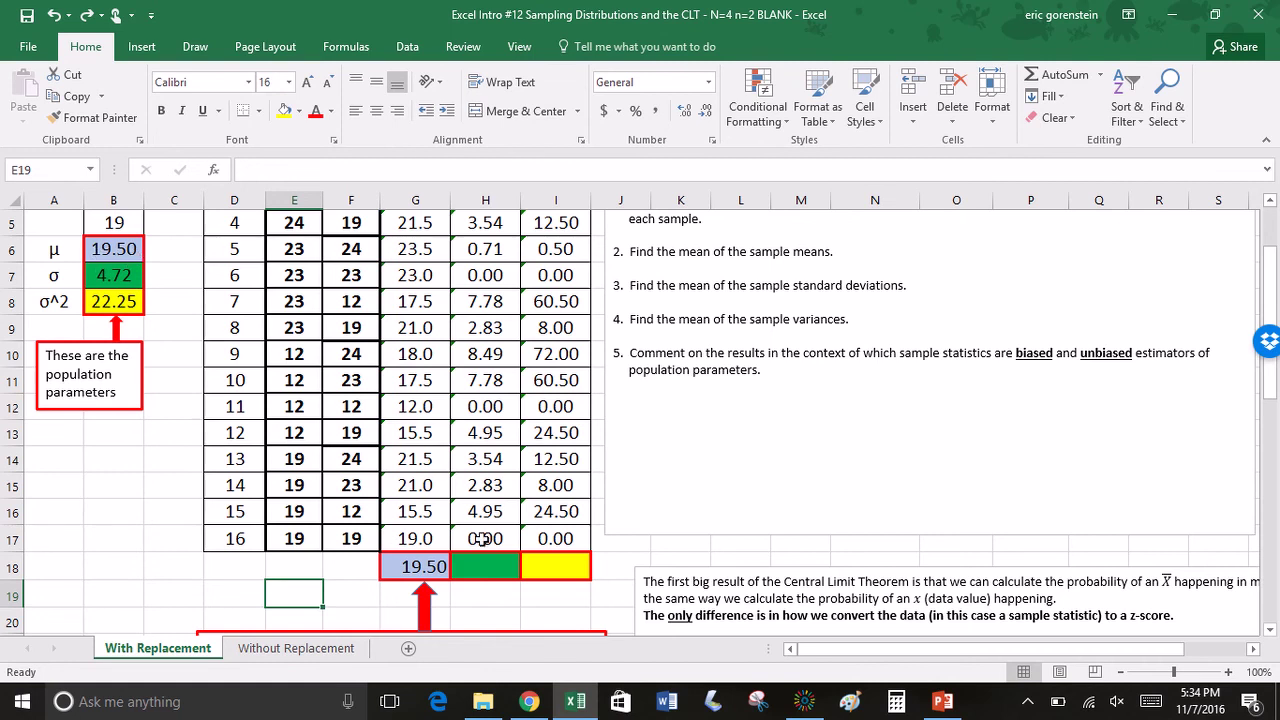
scroll(514, 336, "up", 2)
scroll(514, 336, "down", 2)
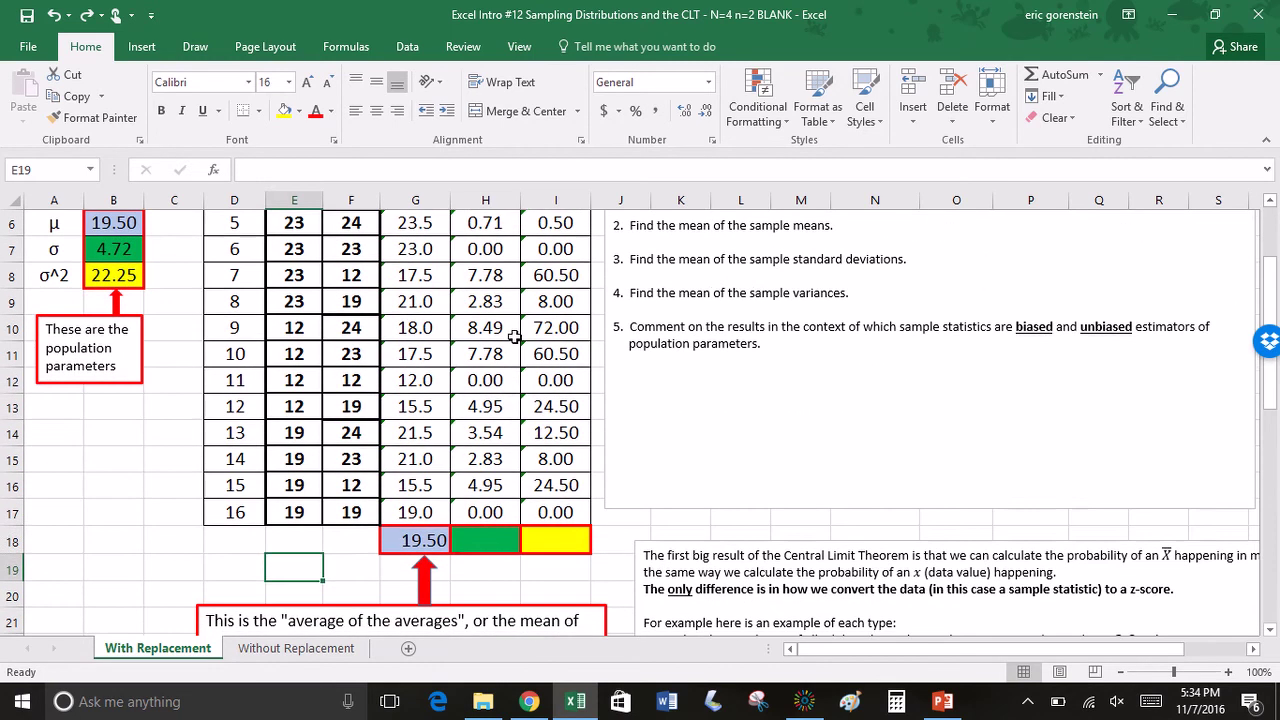
Enter =AVERAGE(H2:H17) in H18, giving 3.54.
left_click(482, 537)
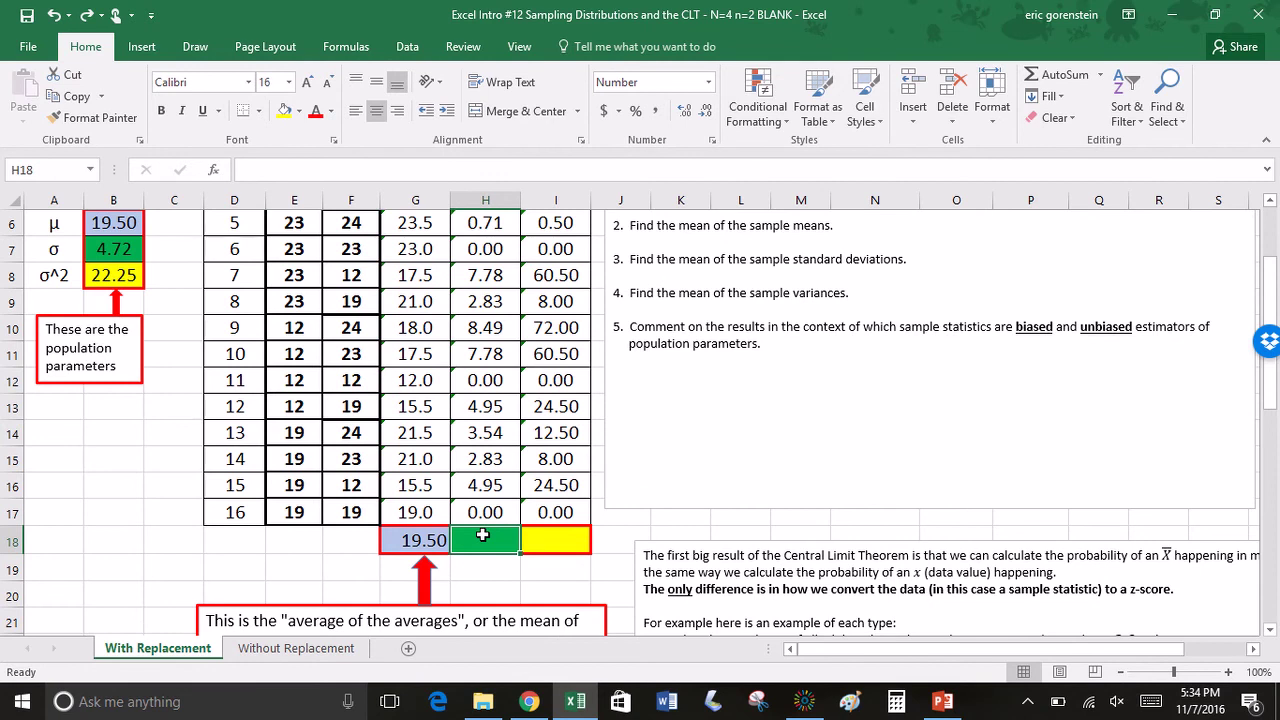
type("=av")
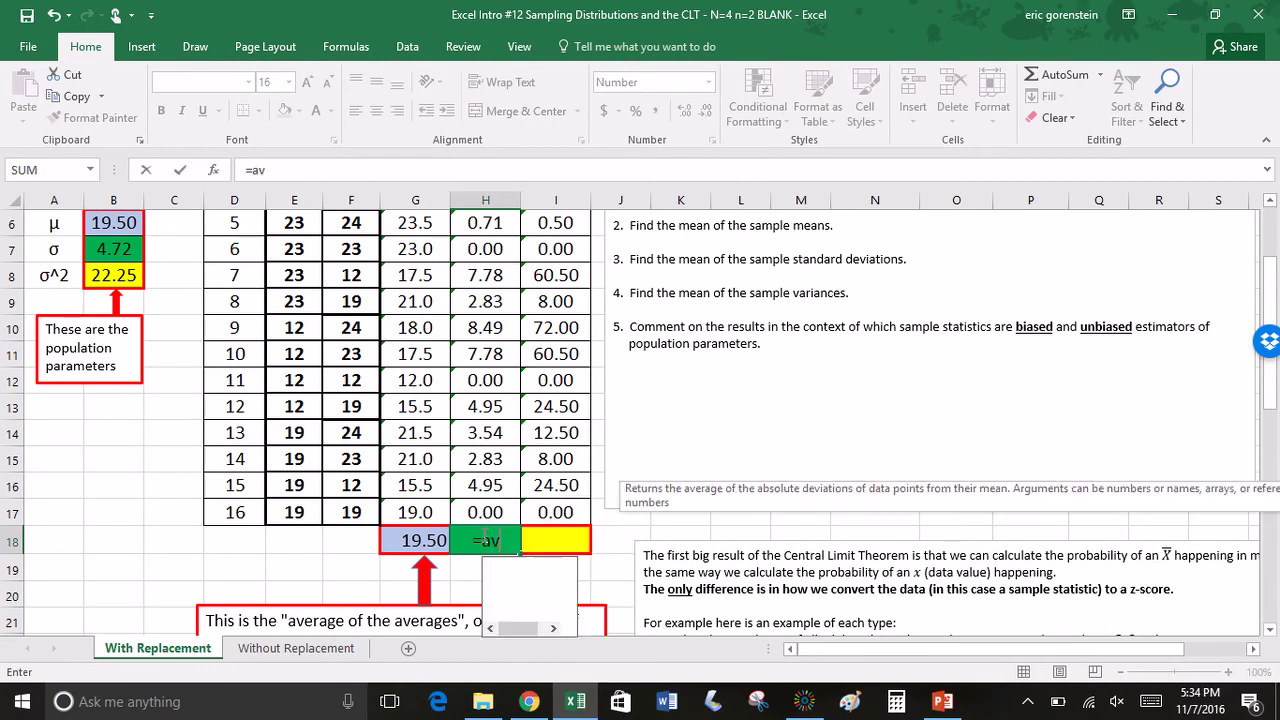
type("erage(")
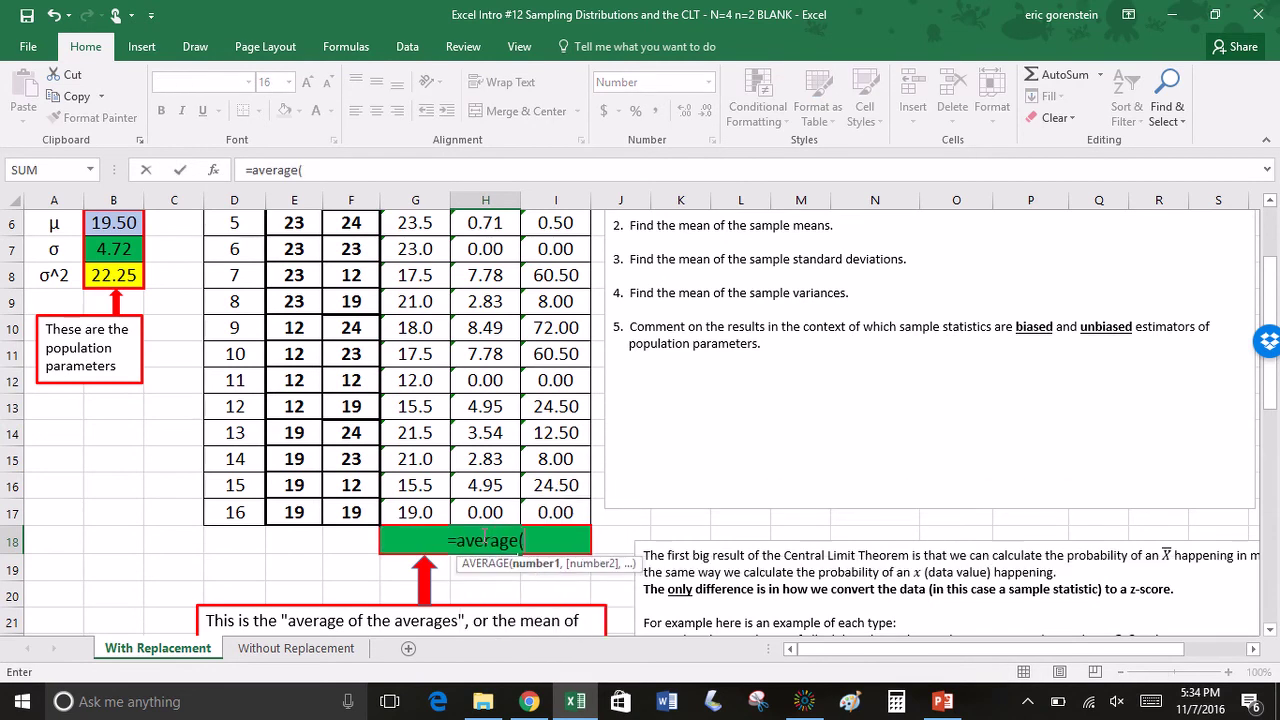
left_click_drag(486, 512, 485, 250)
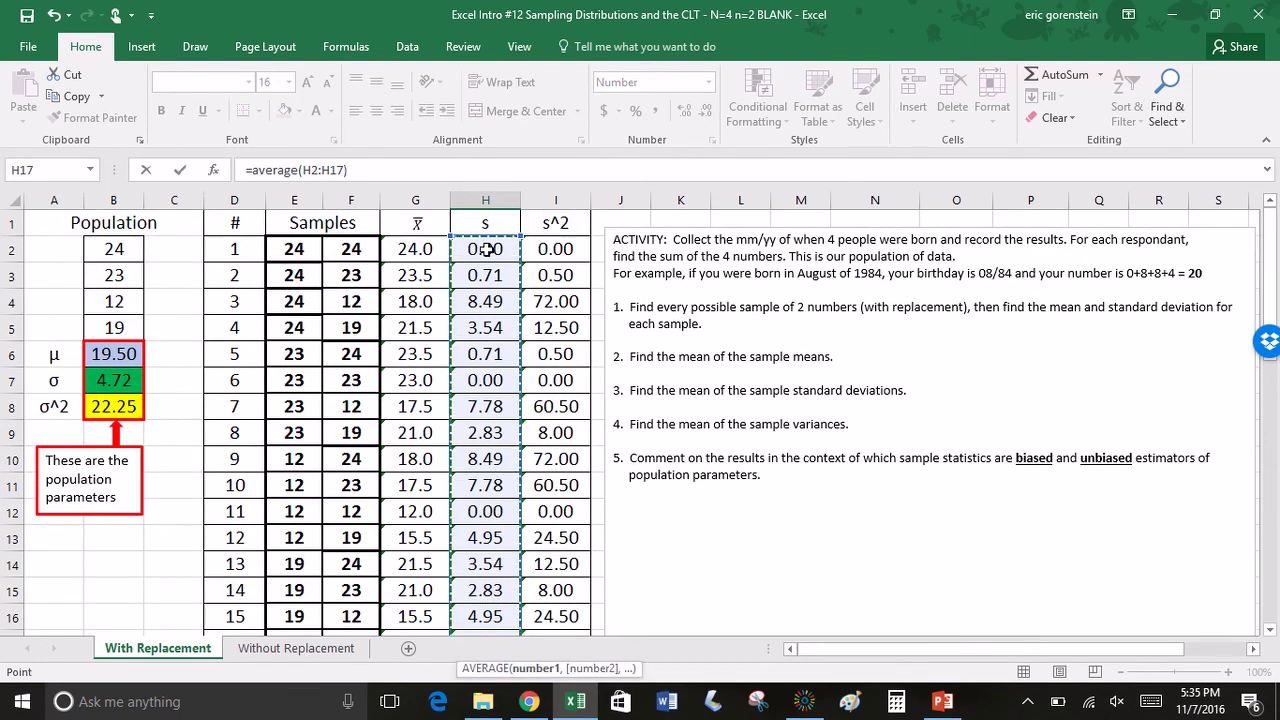
type(")")
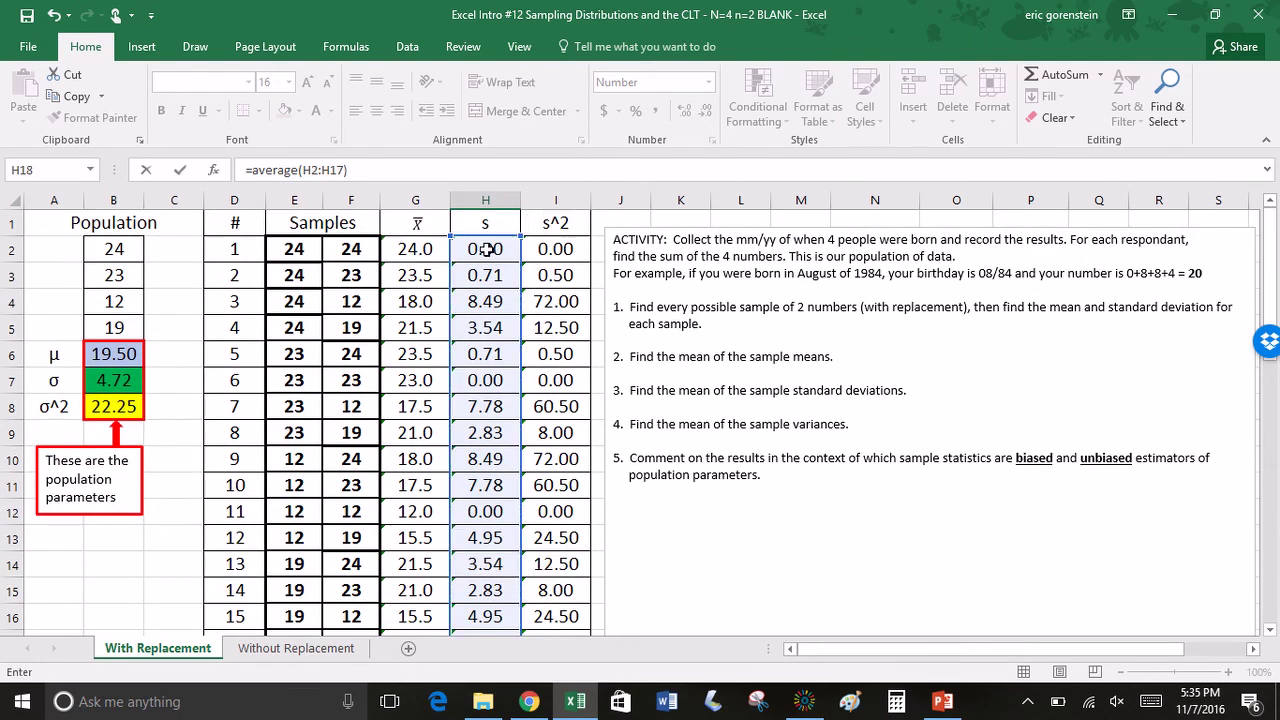
key("Return")
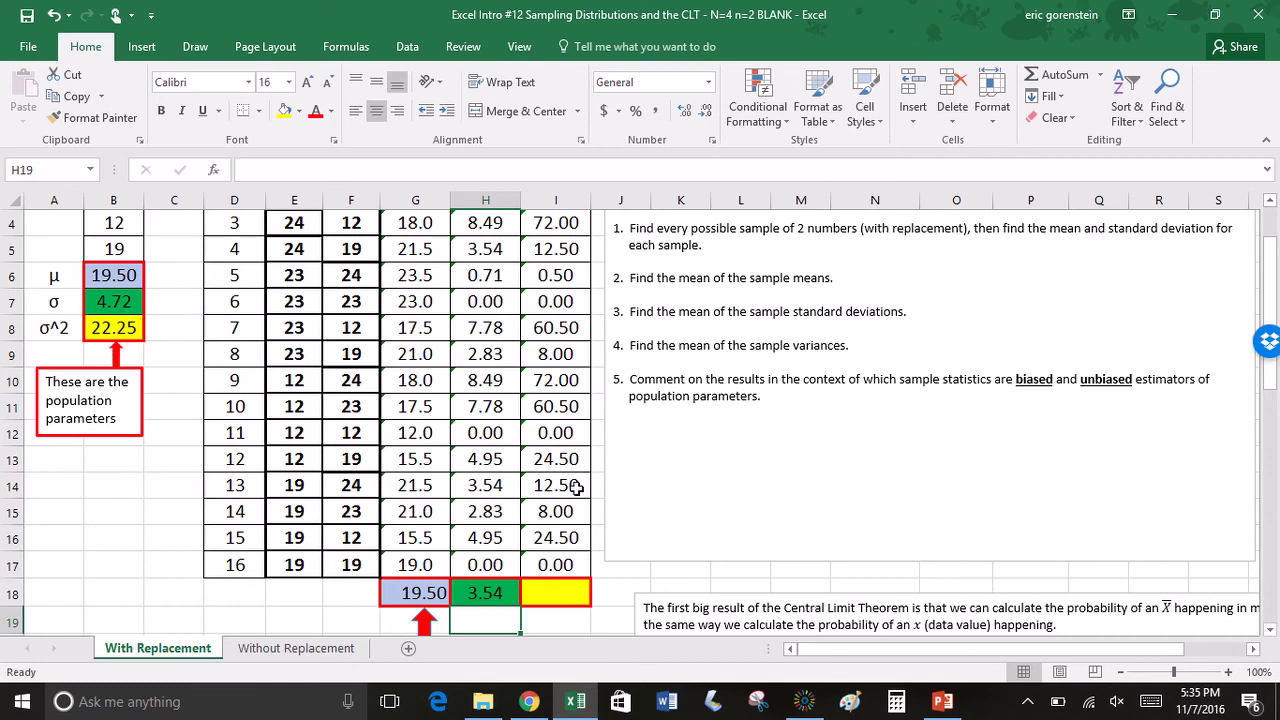
Enter =AVERAGE(I2:I17) in I18, correcting the mistyped function name, giving 22.25.
scroll(576, 488, "up", 1)
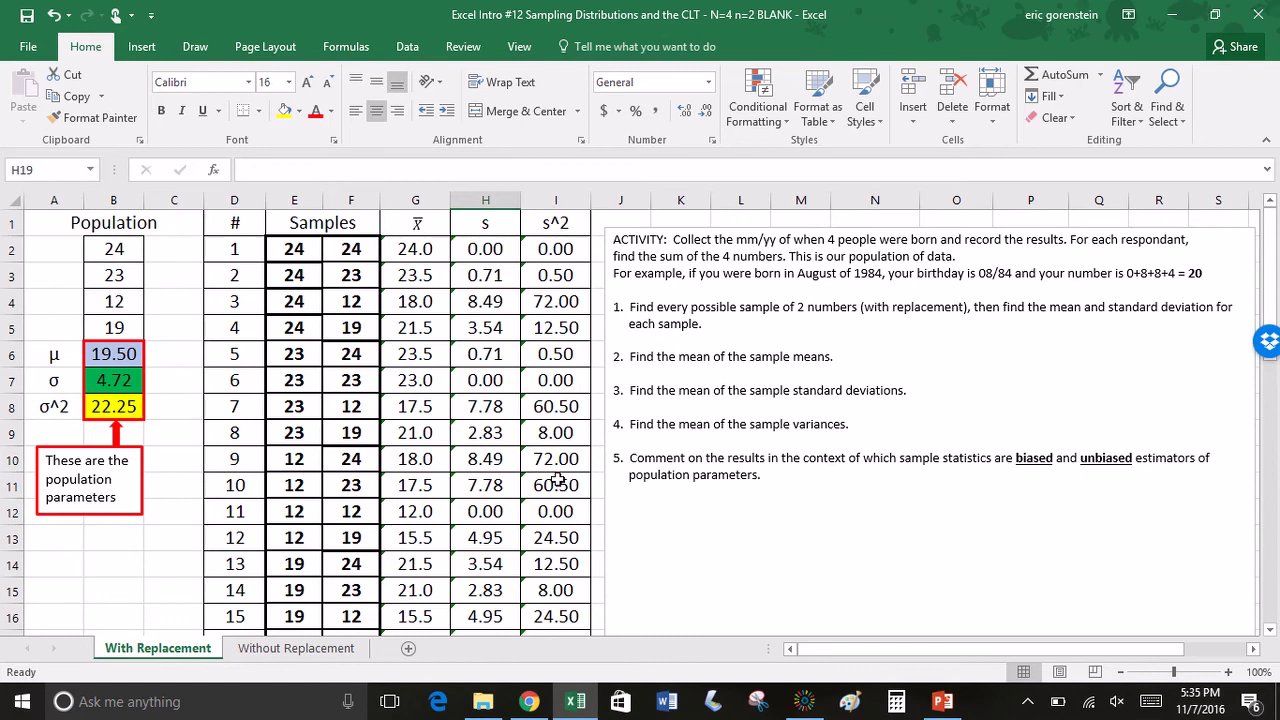
scroll(558, 478, "down", 1)
left_click(560, 567)
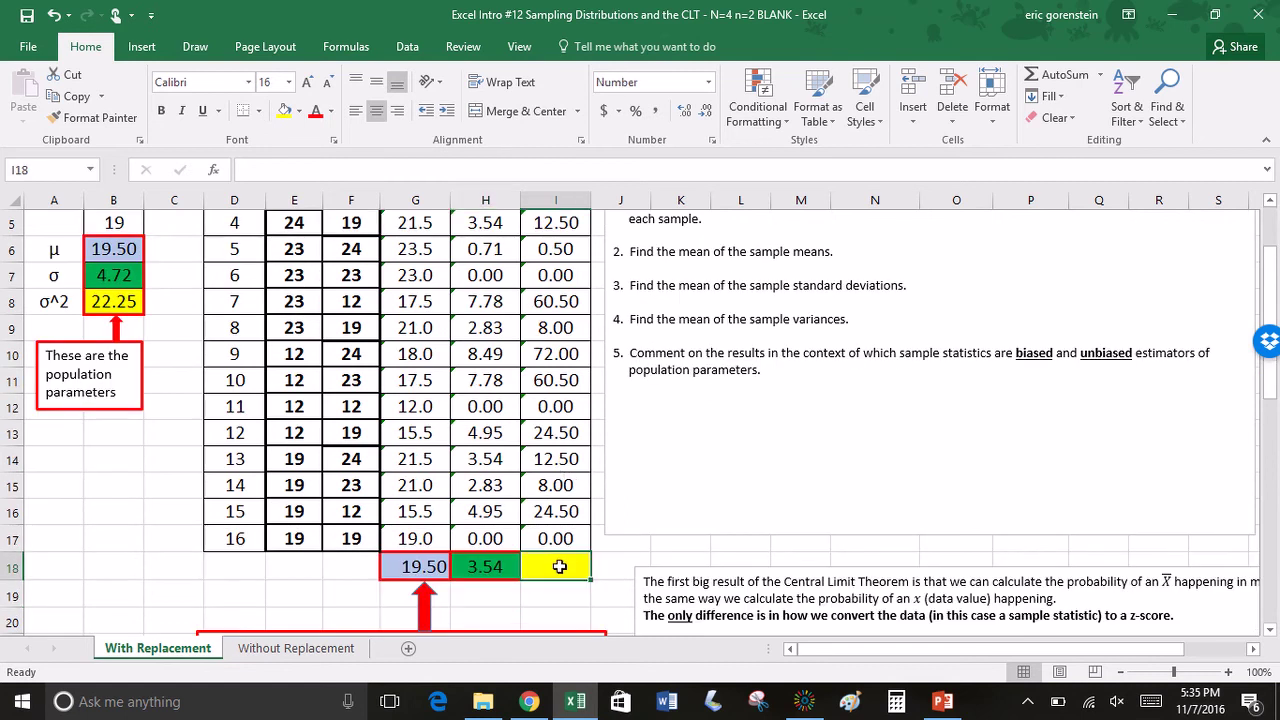
type("=var")
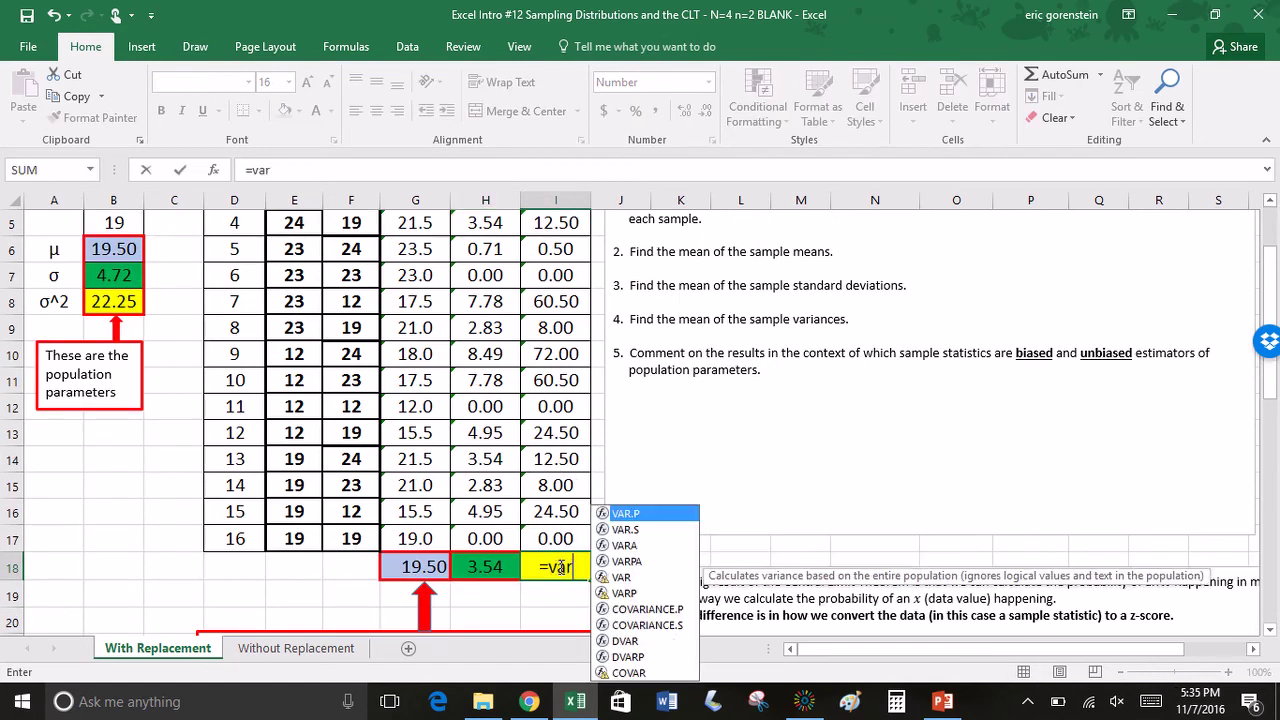
key("BackSpace")
key("BackSpace")
key("BackSpace")
type("a")
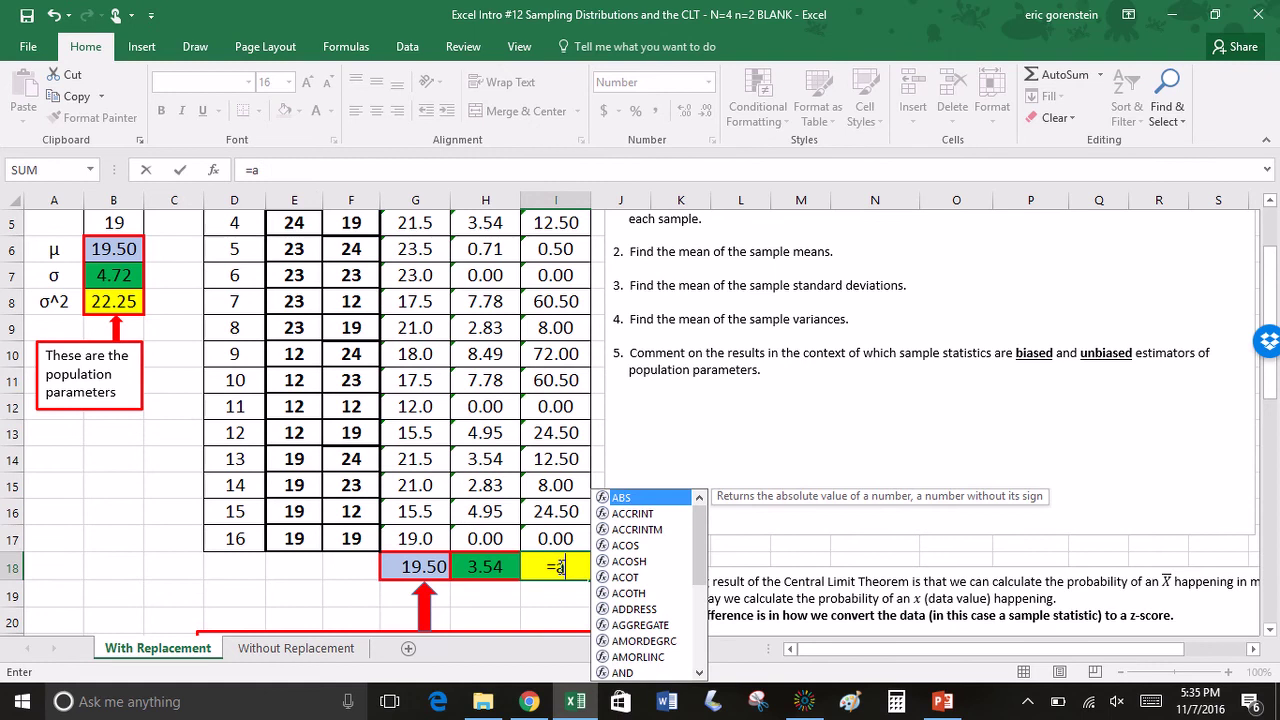
type("verageO")
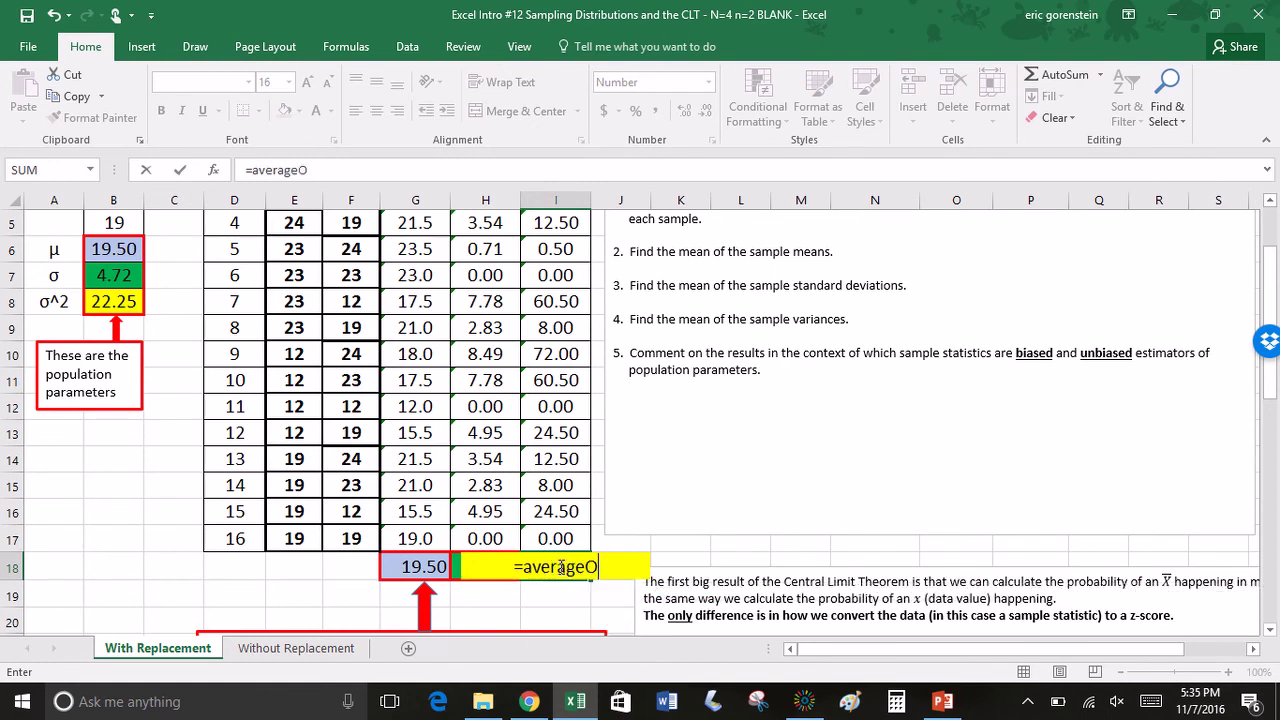
key("BackSpace")
type("(")
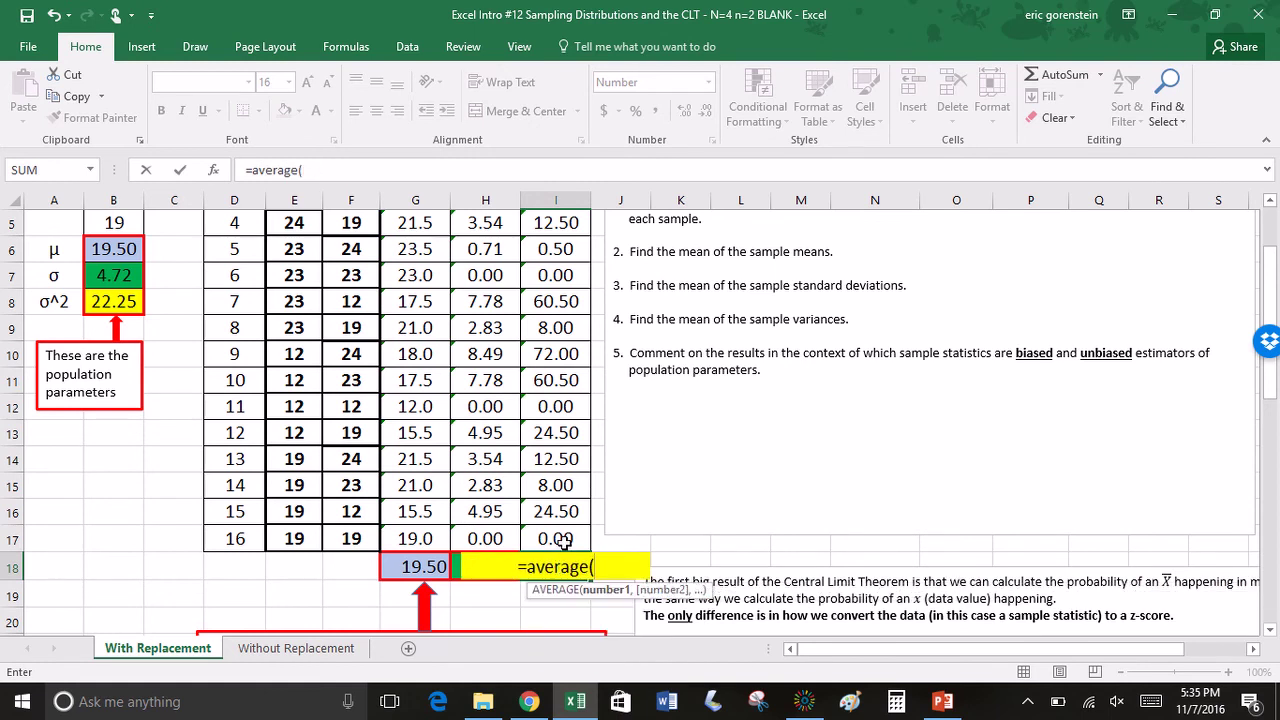
left_click(565, 532)
left_click_drag(565, 532, 551, 243)
type(")")
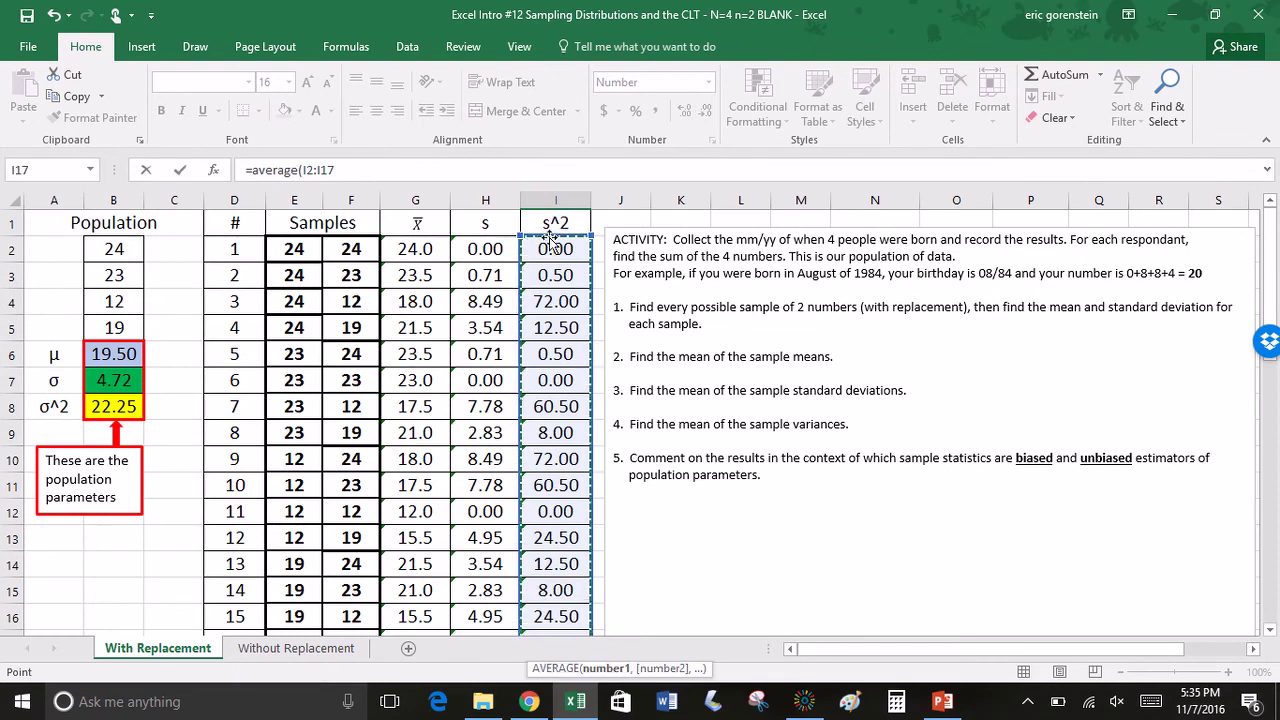
key("Return")
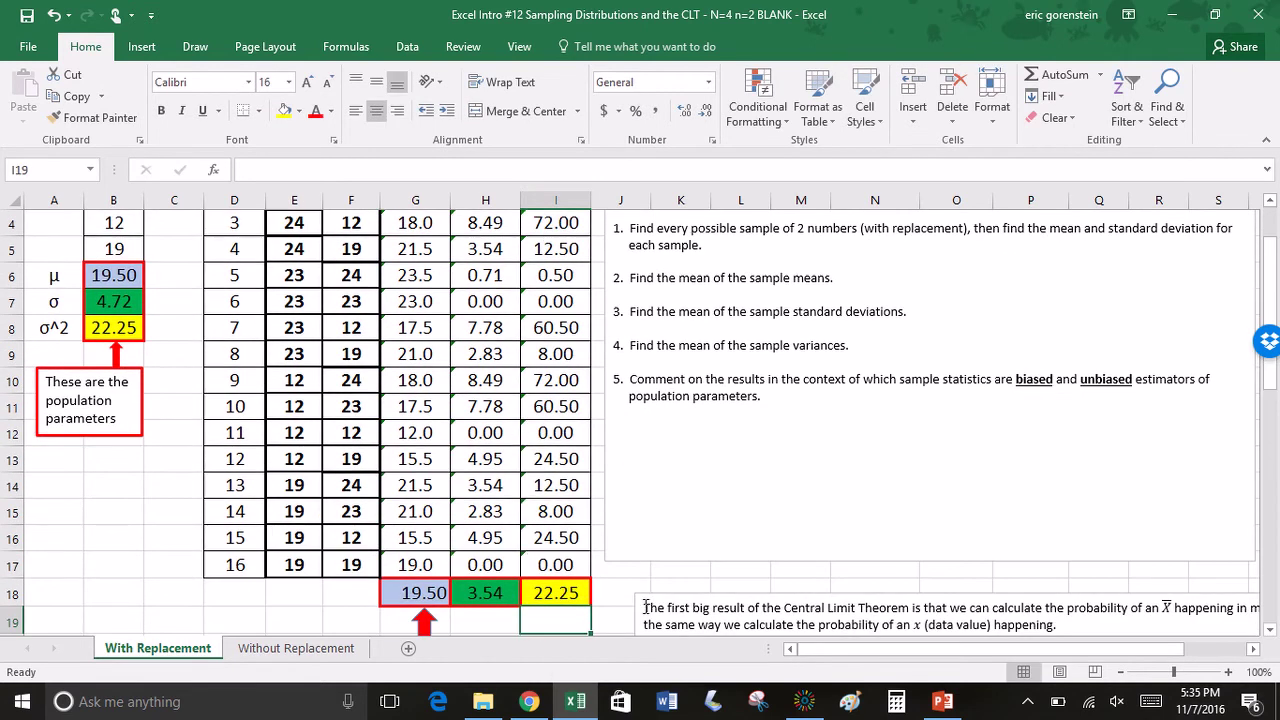
With red ink, circle 19.50 and 22.25 and draw arrows to μ and σ^2.
left_click(195, 46)
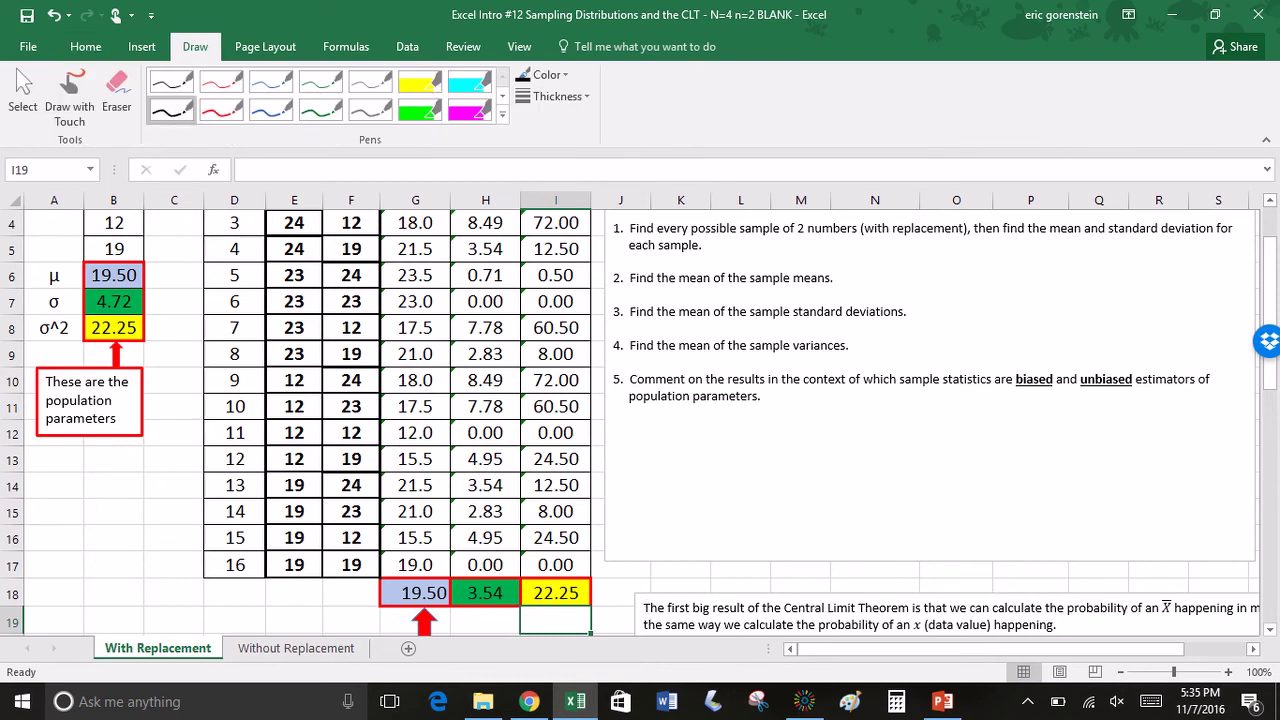
left_click(221, 108)
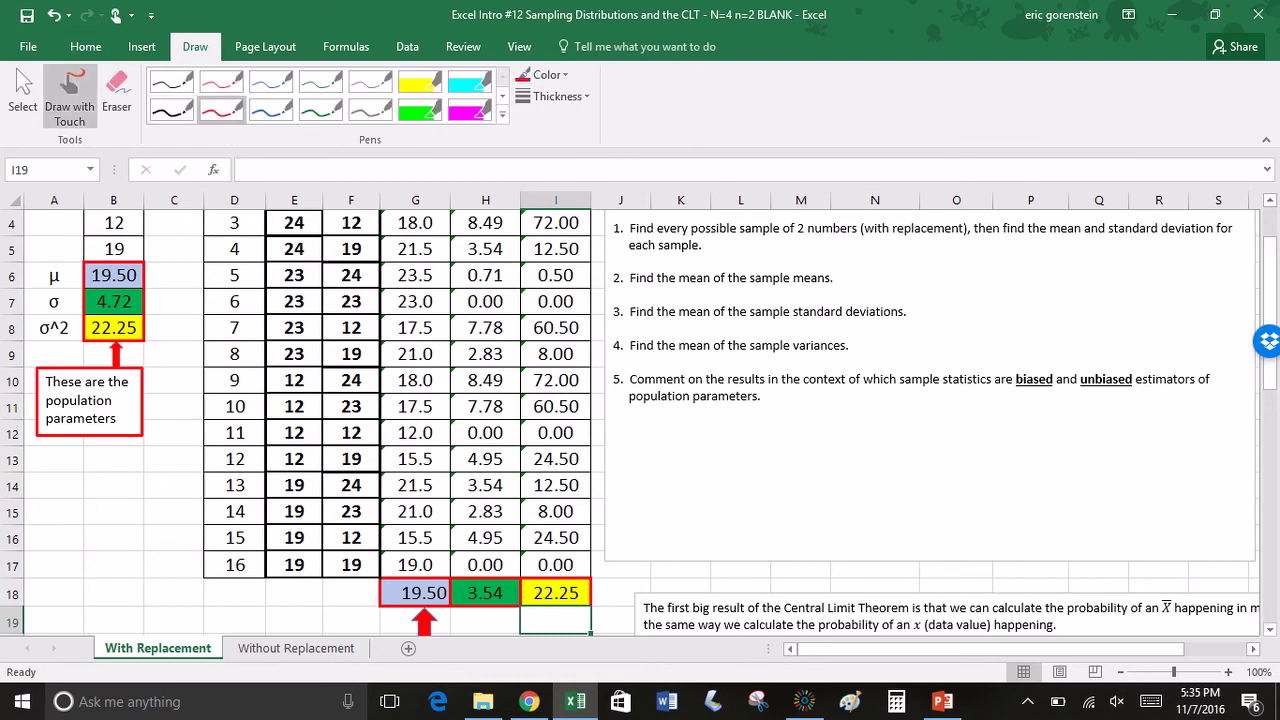
mouse_move(428, 570)
left_mouse_down()
mouse_move(396, 600)
mouse_move(415, 570)
mouse_move(420, 612)
mouse_move(440, 610)
mouse_move(296, 422)
mouse_move(162, 278)
mouse_move(170, 266)
mouse_move(158, 274)
left_mouse_up()
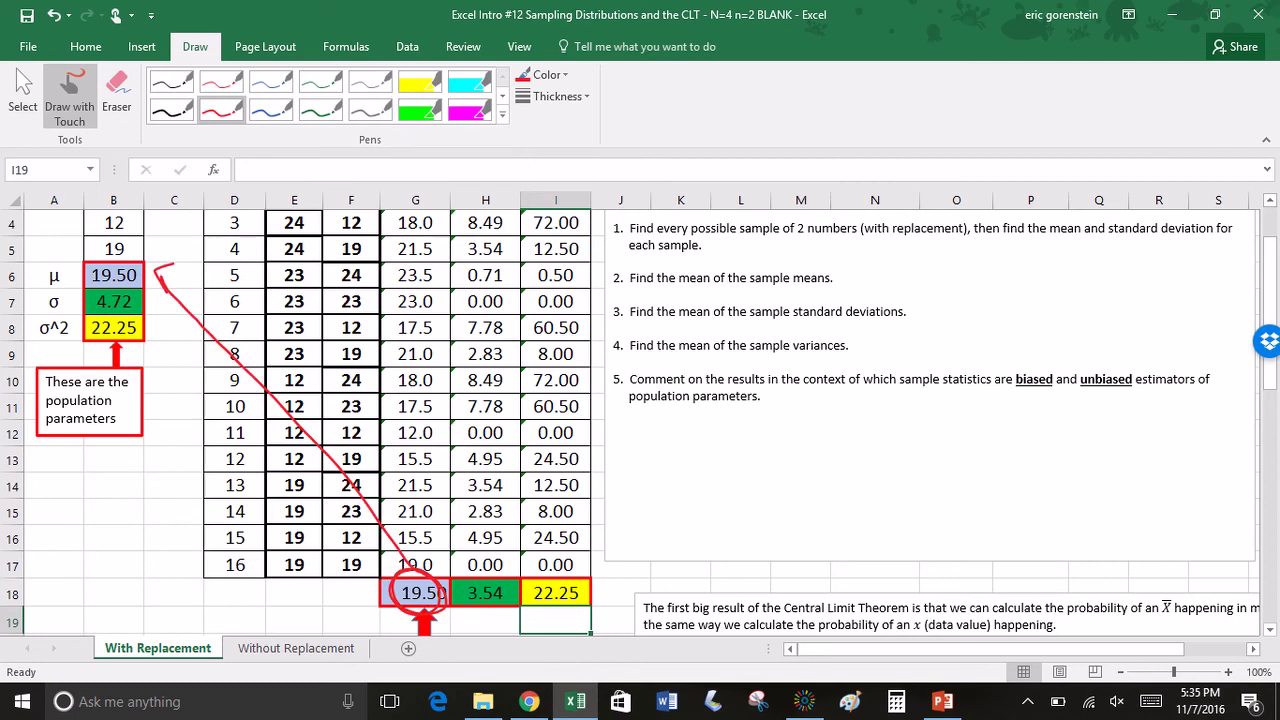
mouse_move(570, 562)
left_mouse_down()
mouse_move(556, 562)
mouse_move(586, 580)
mouse_move(575, 556)
mouse_move(586, 572)
mouse_move(158, 334)
mouse_move(188, 356)
left_mouse_up()
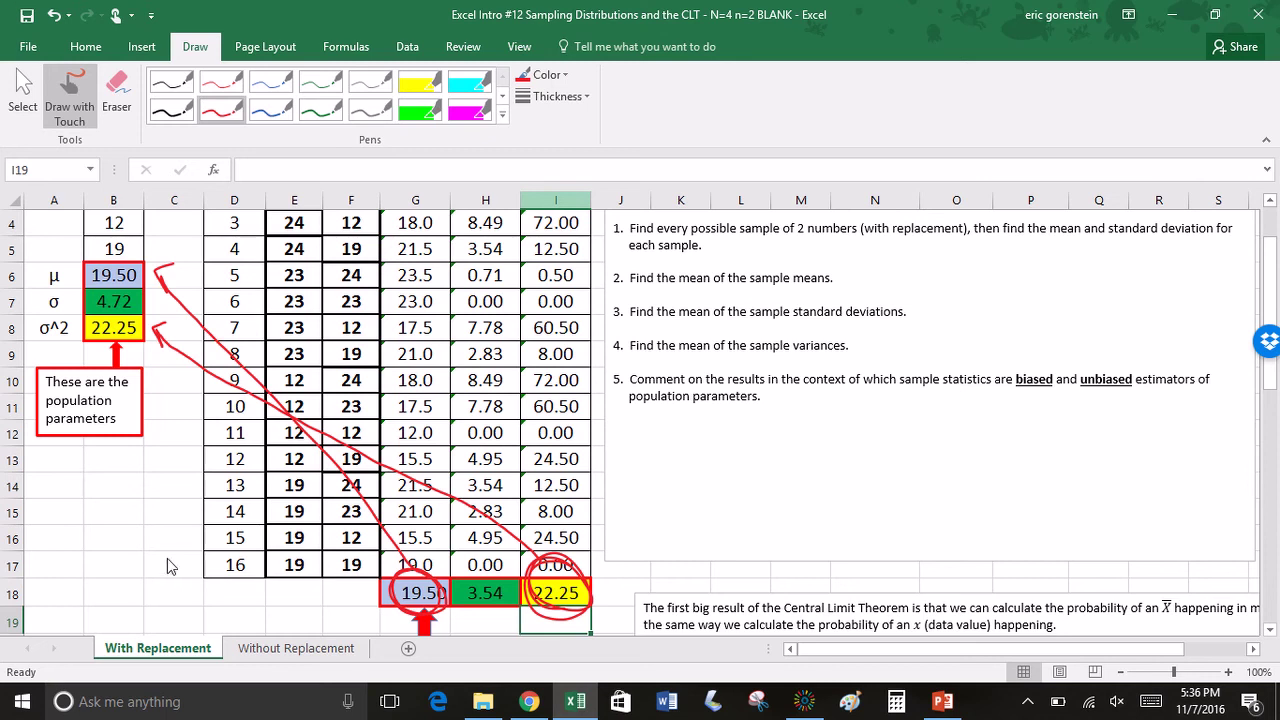
Erase the red arrows and circles and return to cell selection.
left_click(117, 95)
left_click_drag(315, 320, 280, 355)
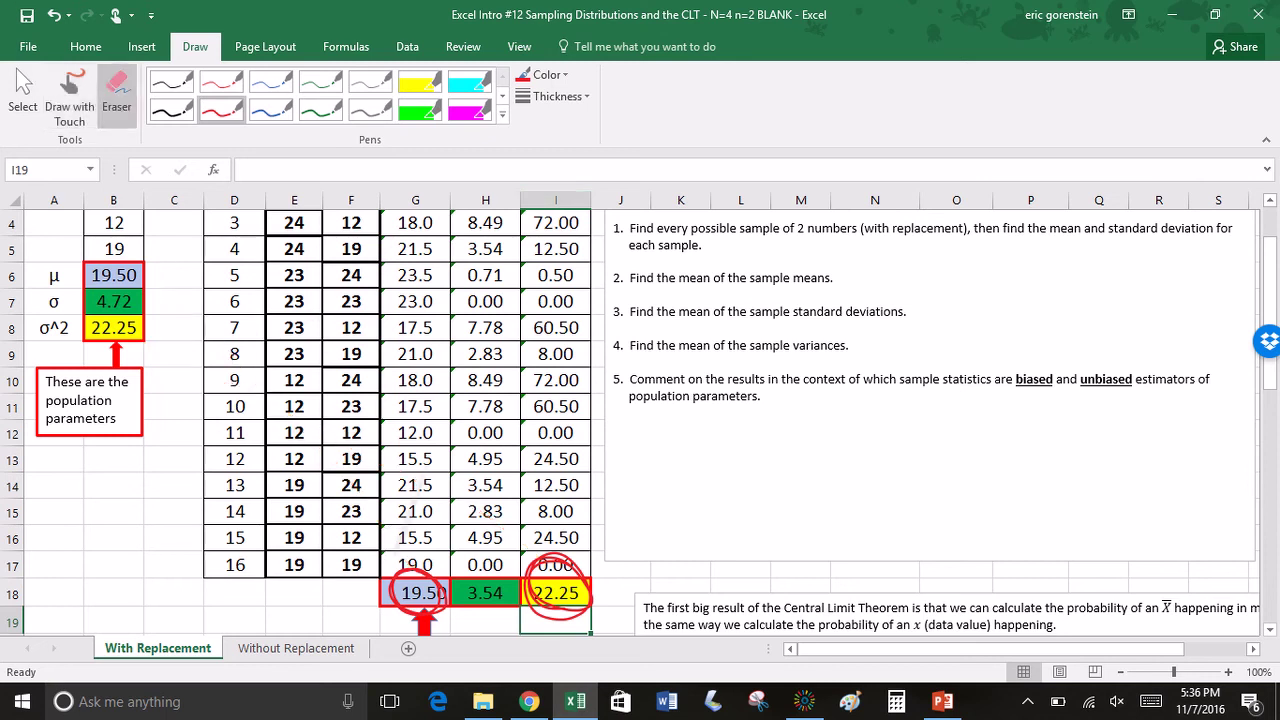
left_click_drag(420, 590, 555, 585)
left_click(22, 95)
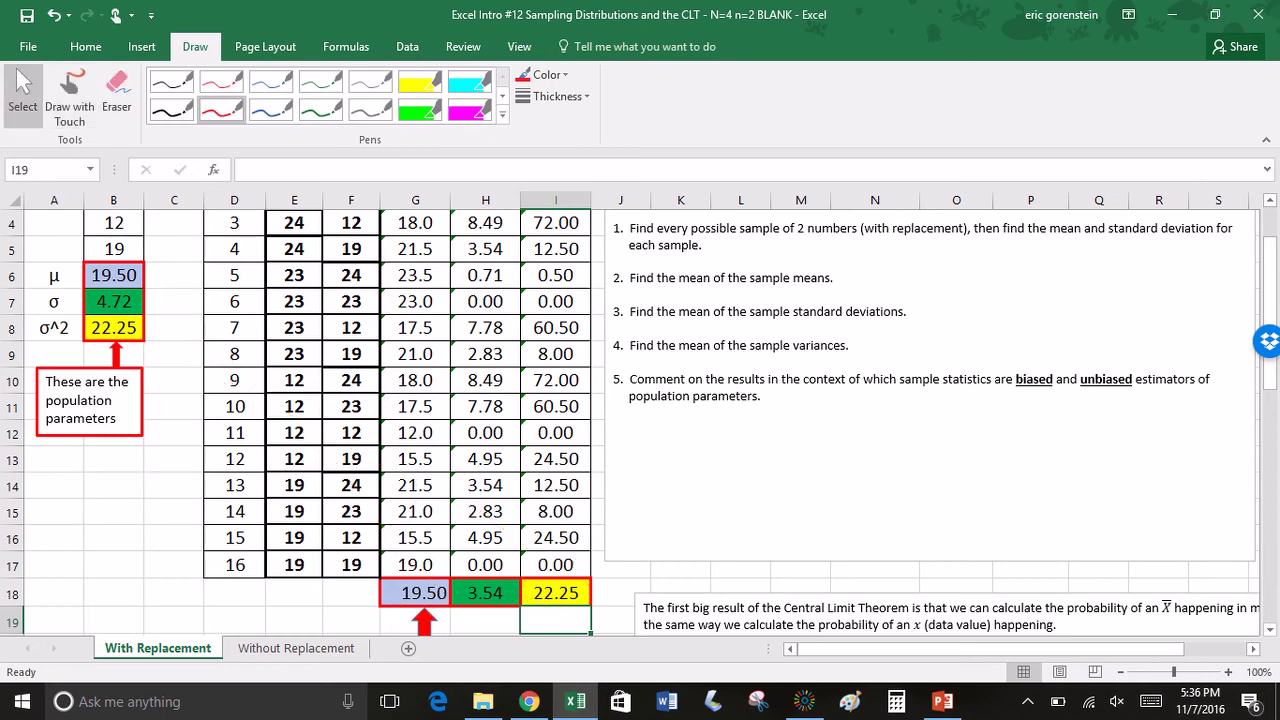
Scroll around the sheet to bring the Central Limit Theorem note into view.
scroll(630, 420, "down", 4)
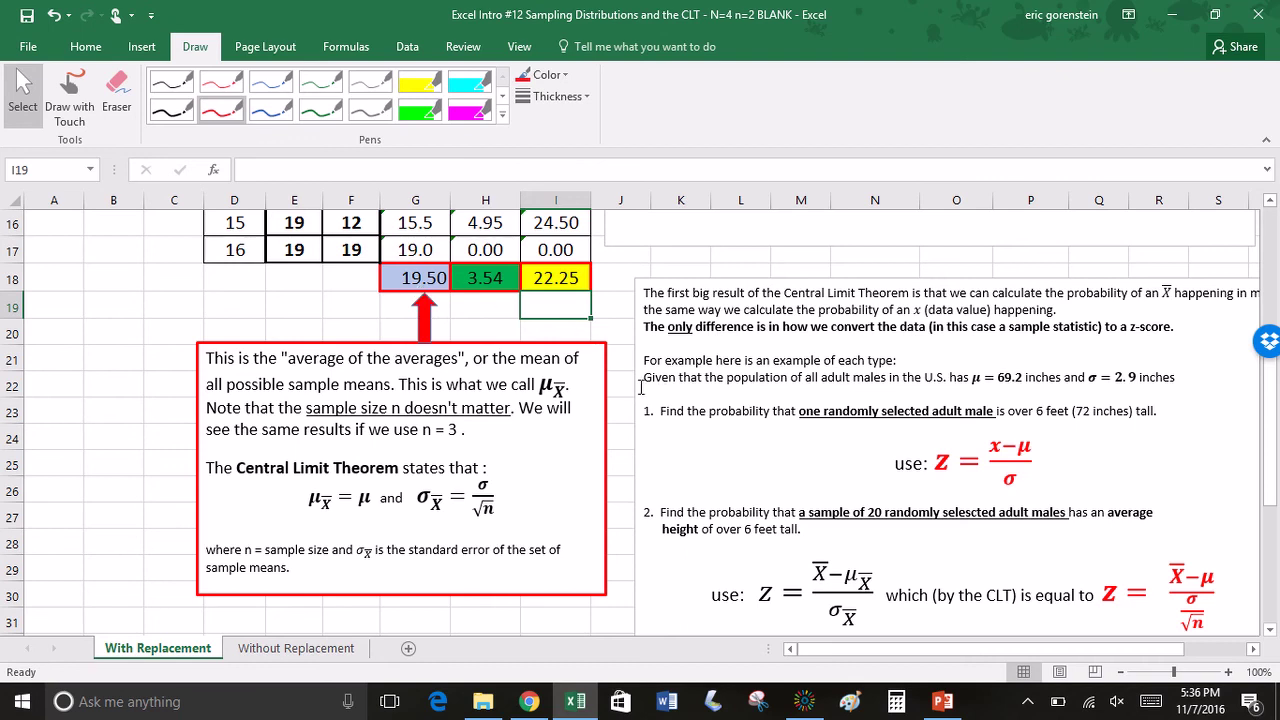
scroll(641, 387, "right", 3)
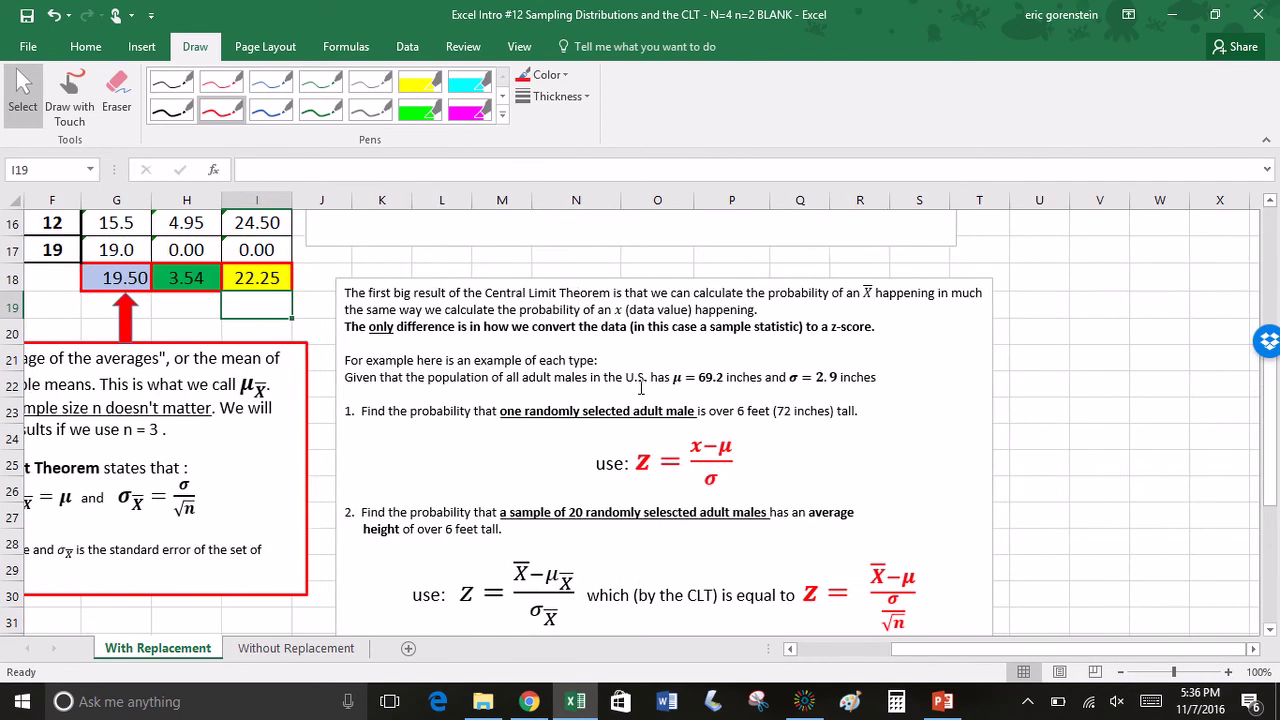
scroll(641, 387, "up", 1)
scroll(641, 387, "up", 4)
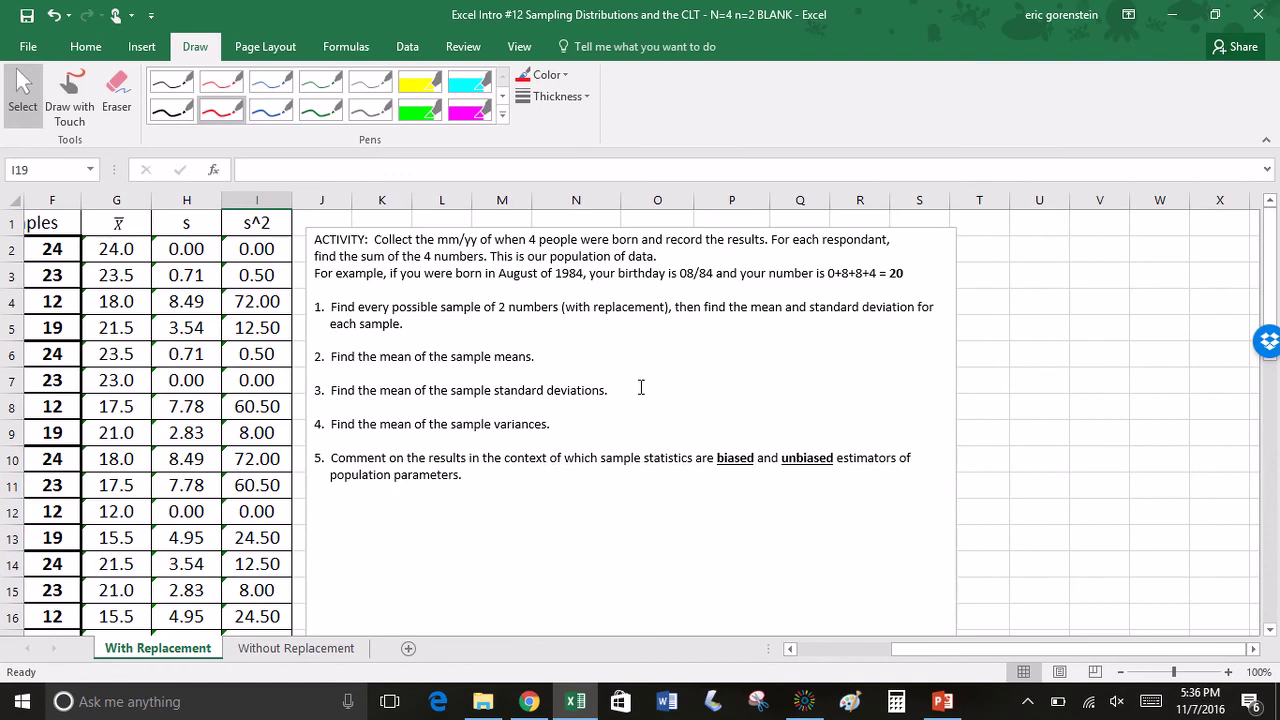
scroll(641, 387, "down", 4)
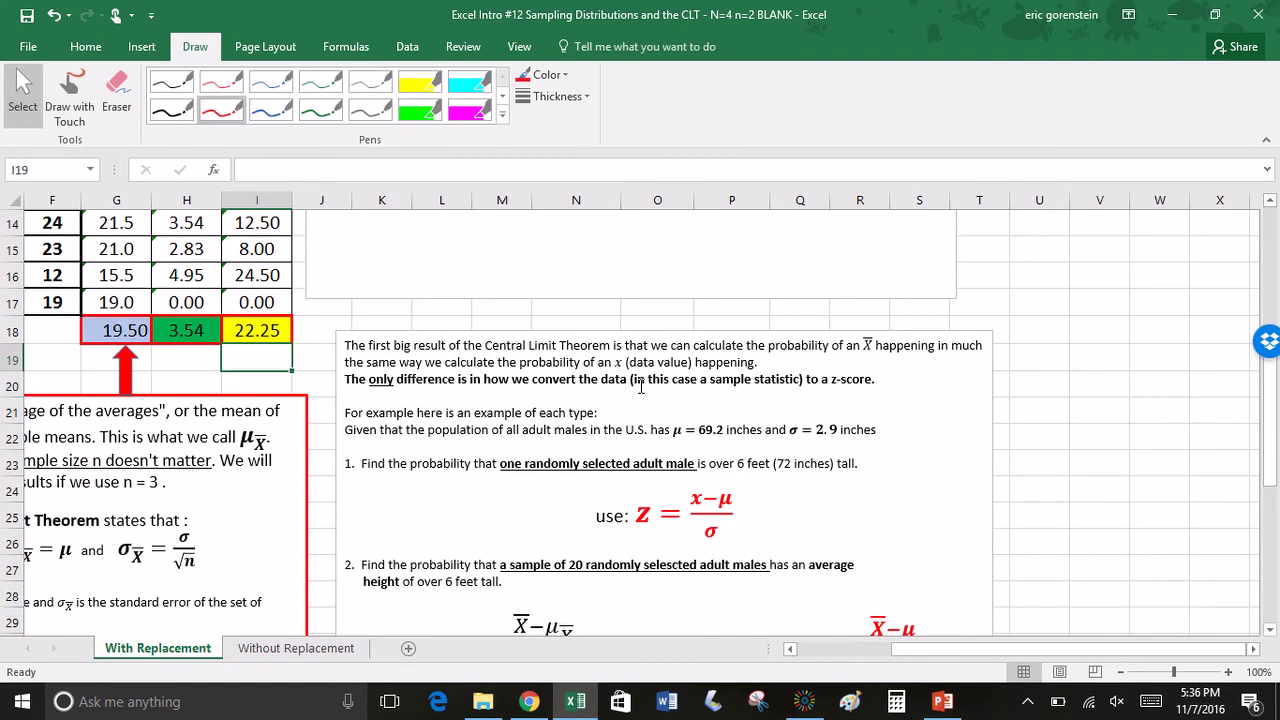
scroll(641, 387, "down", 1)
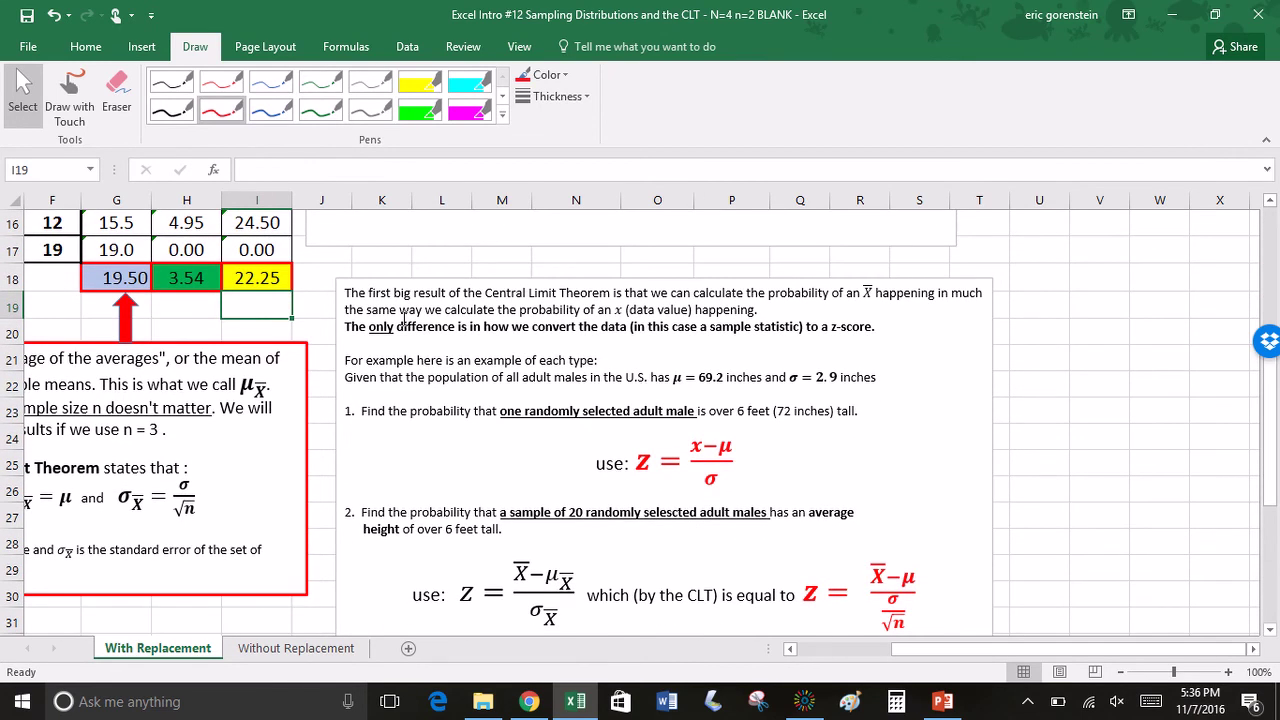
scroll(594, 436, "down", 2)
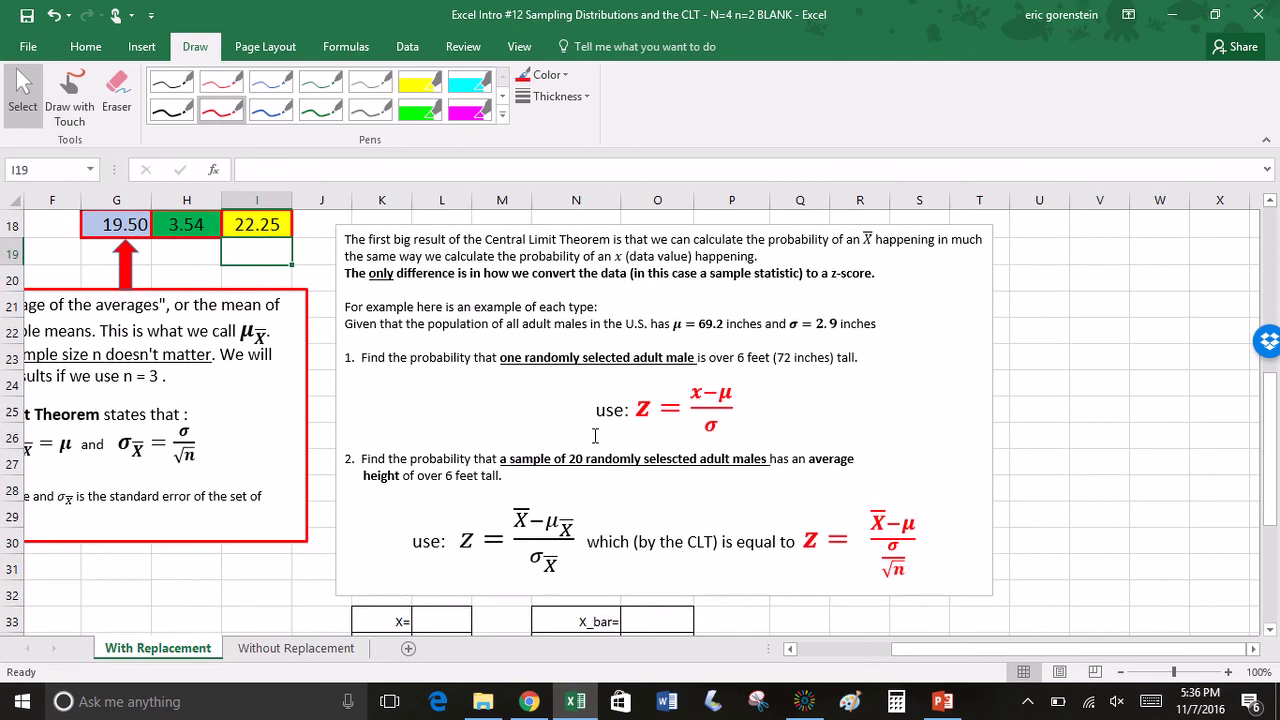
scroll(594, 436, "up", 1)
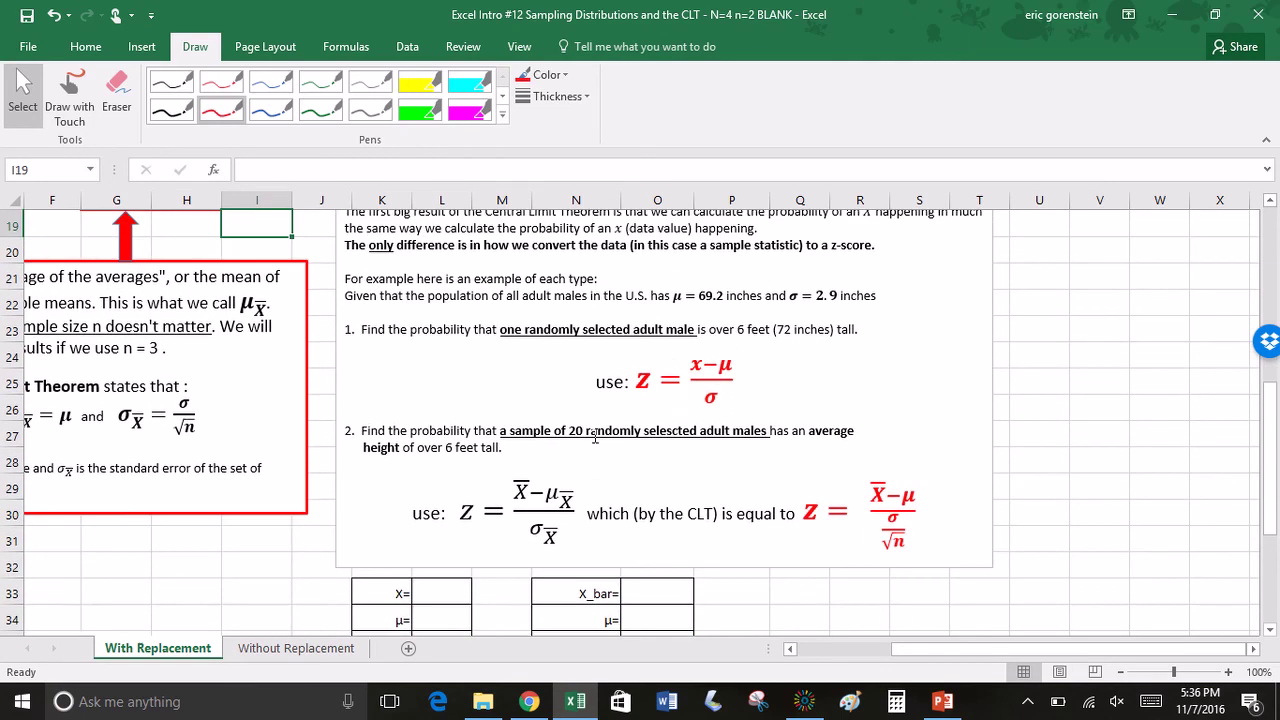
scroll(594, 436, "up", 1)
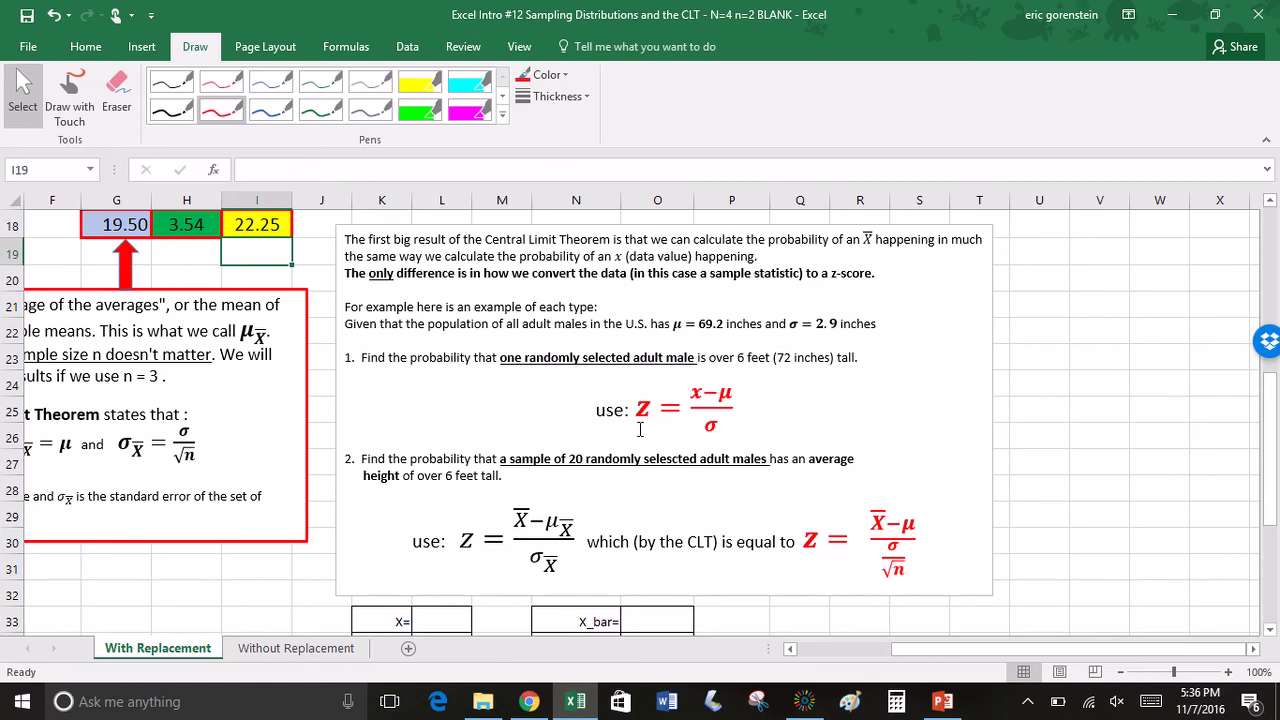
Correct 'selescted' to 'selected' in question 2, then pick the yellow highlighter.
left_click(672, 459)
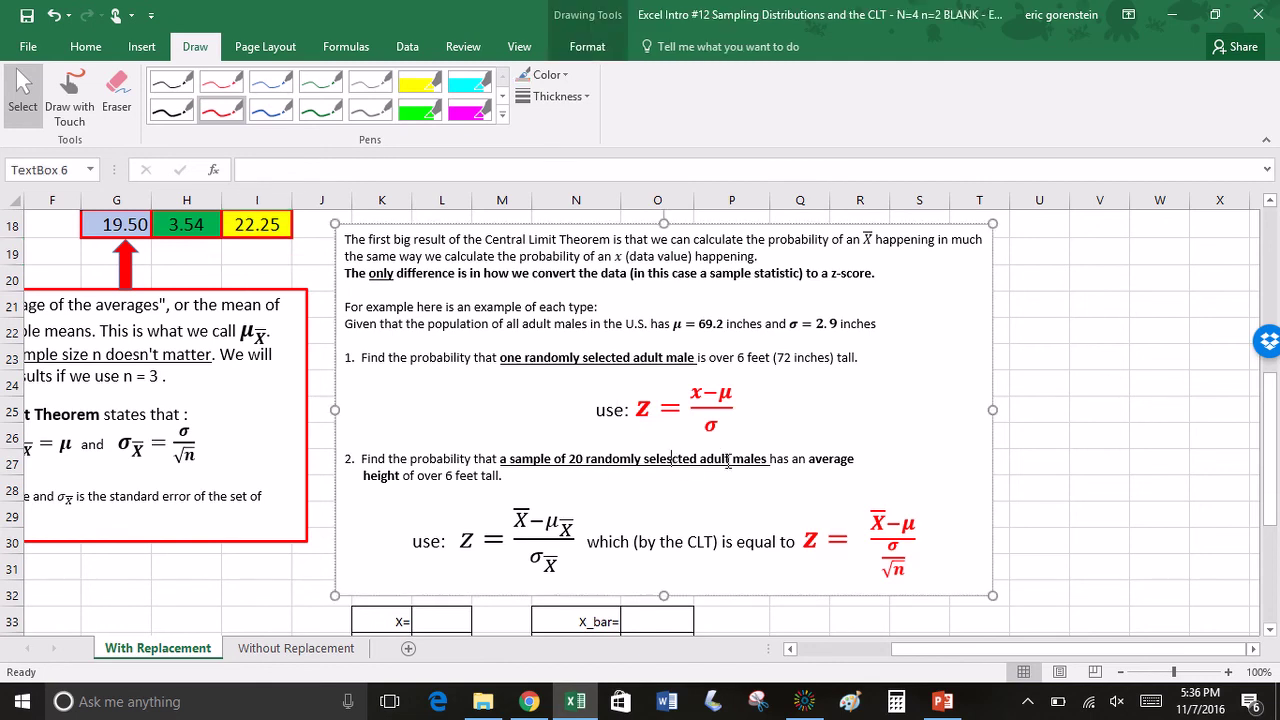
key("BackSpace")
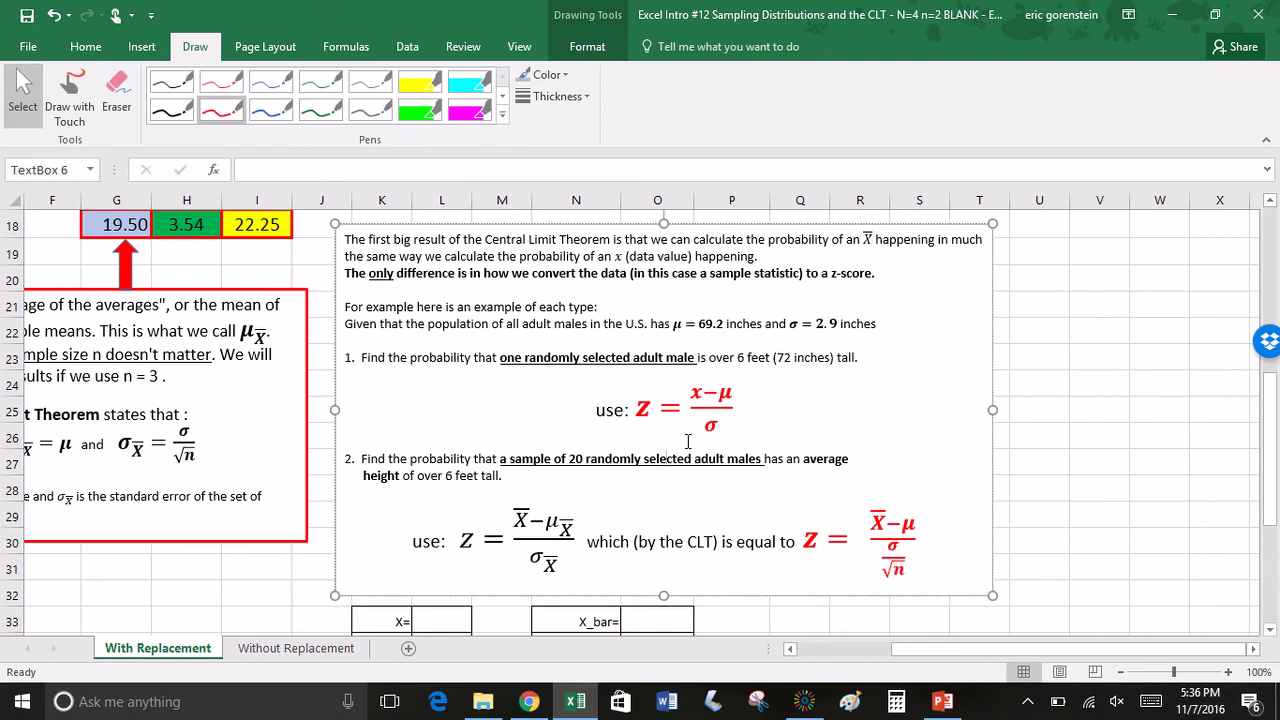
left_click(531, 390)
left_click(676, 324)
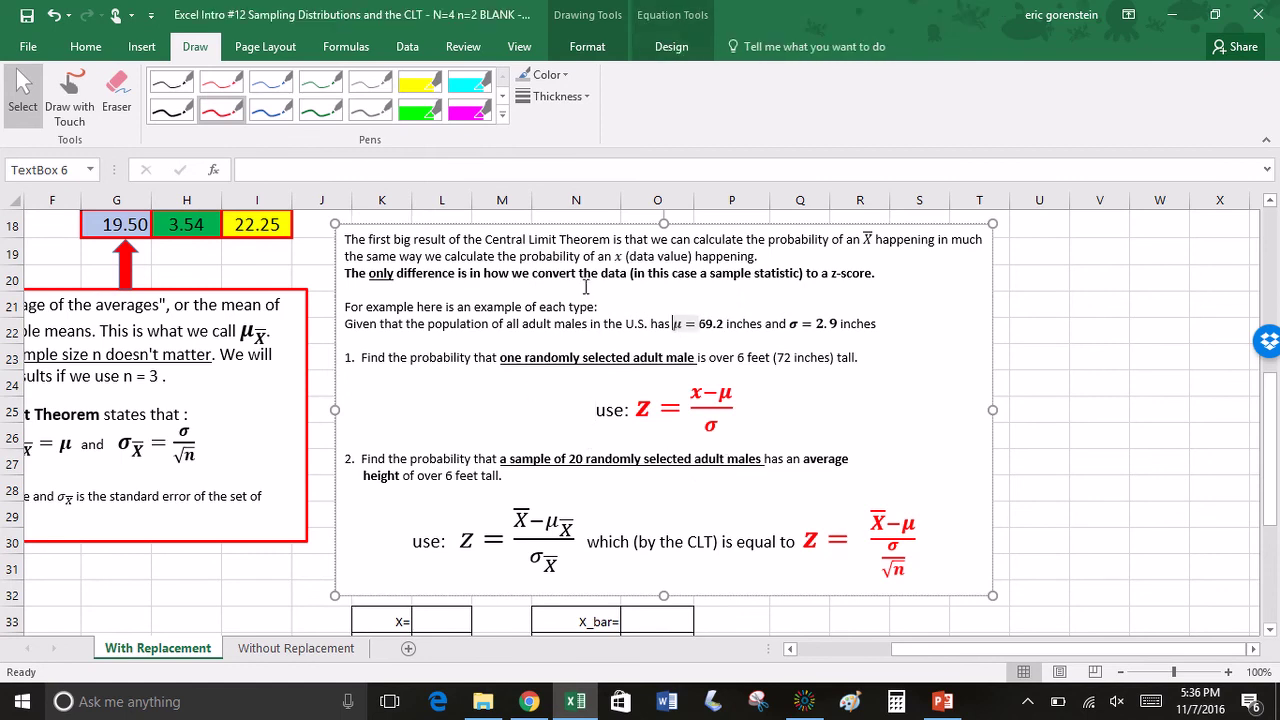
left_click(419, 81)
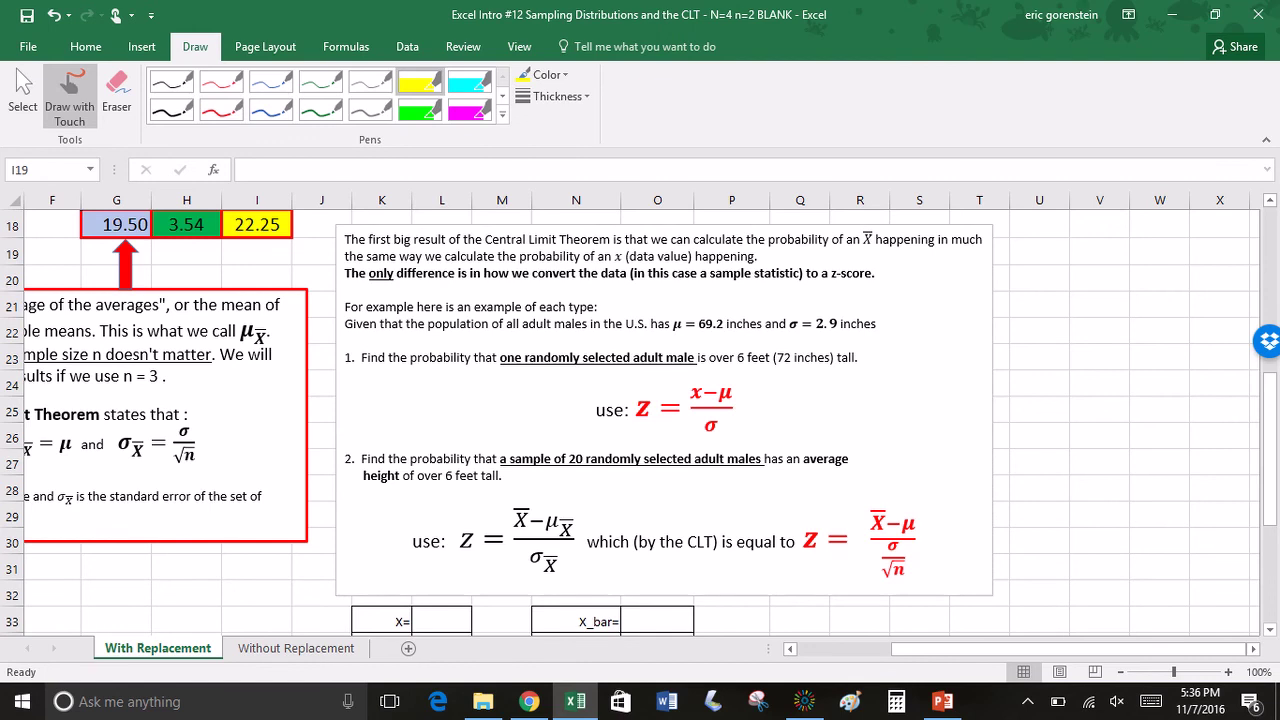
Highlight μ = 69.2 in yellow and ink an axis, bell curve, centre line and 69.2 label.
left_click_drag(674, 324, 838, 323)
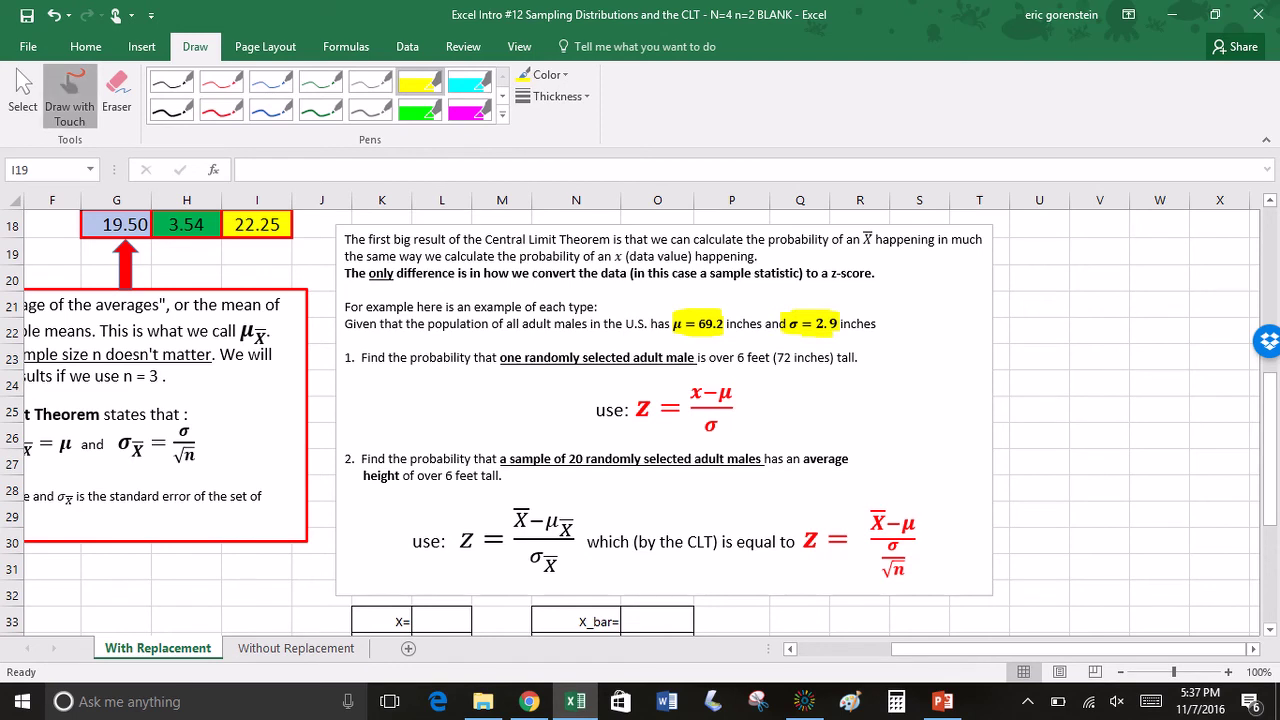
key("Escape")
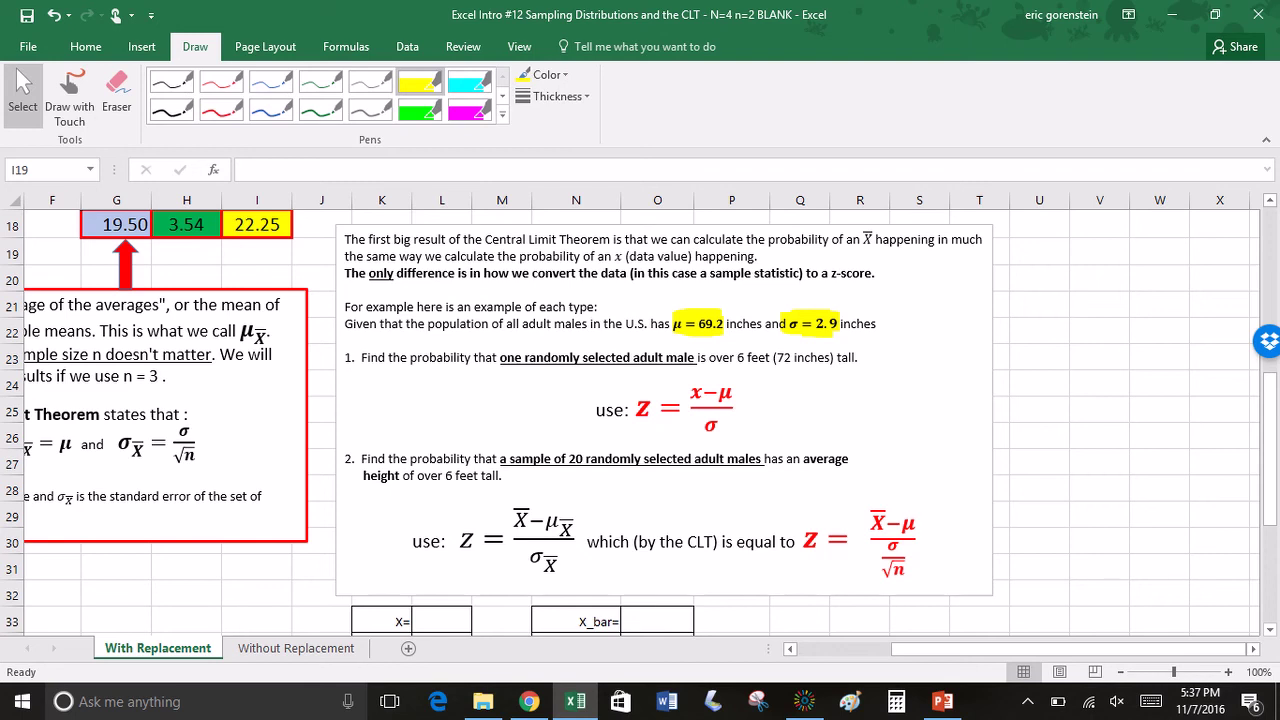
left_click(172, 110)
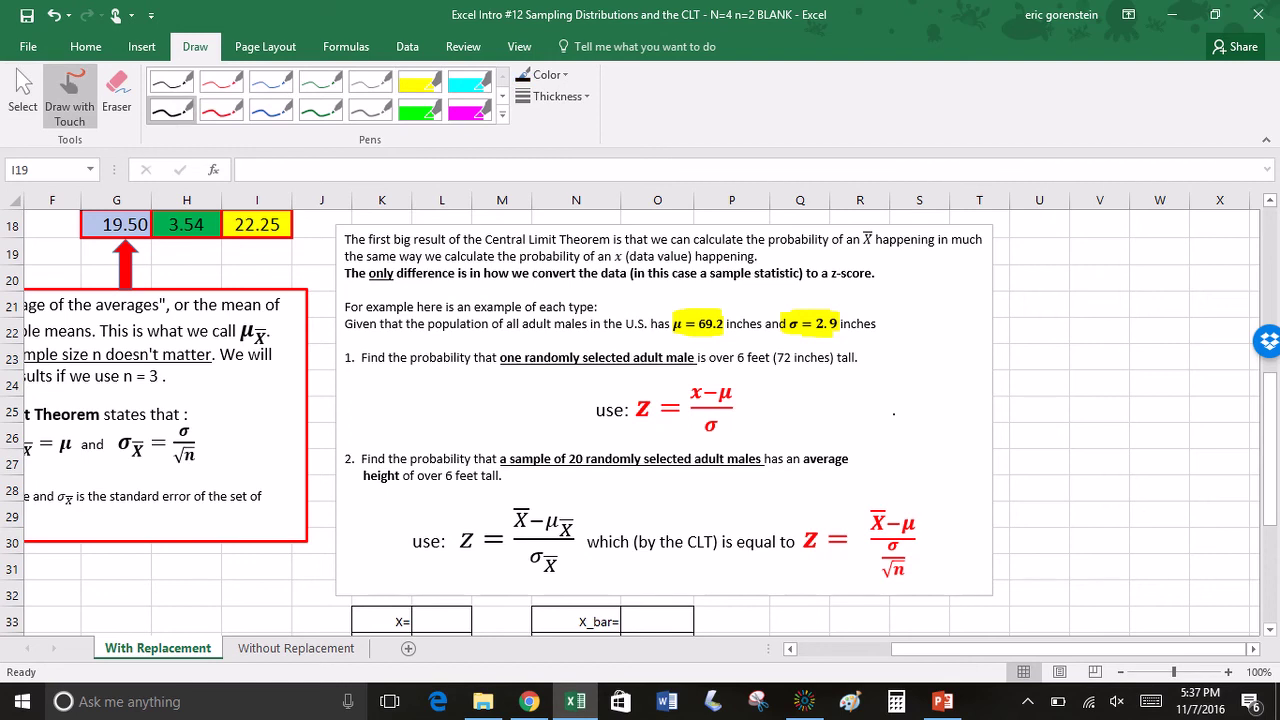
left_click_drag(893, 410, 1220, 417)
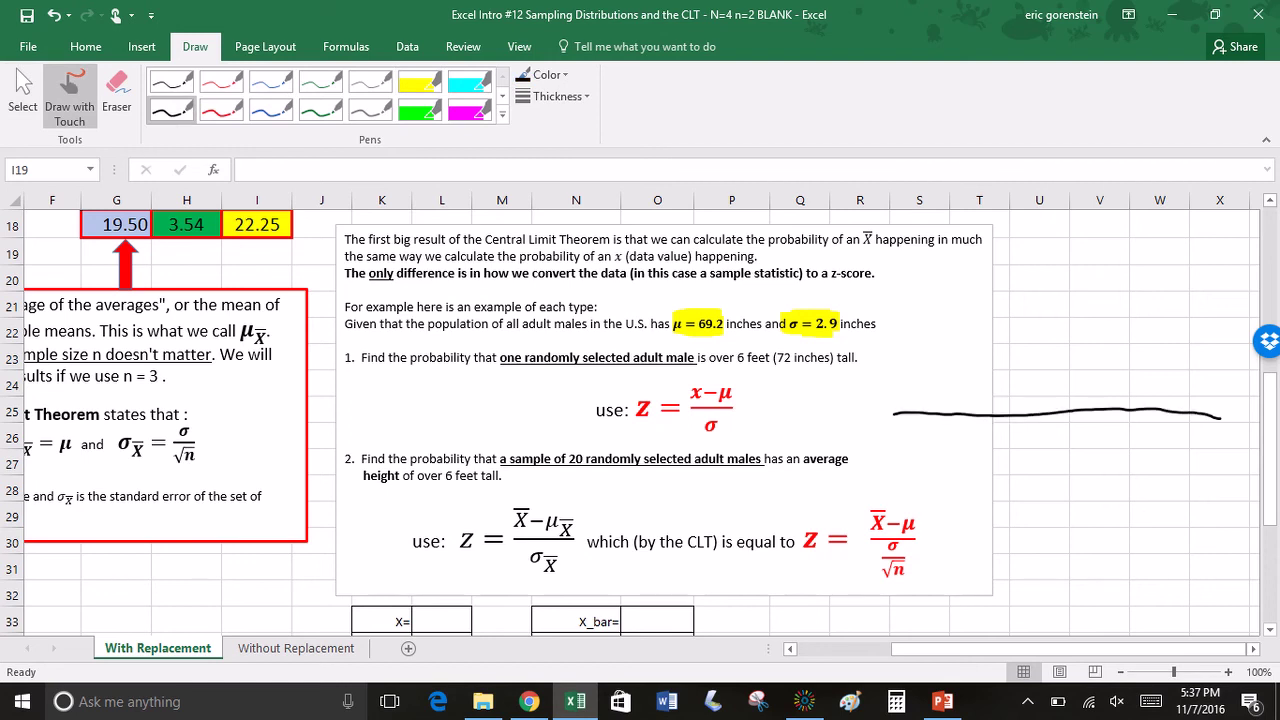
mouse_move(903, 397)
left_mouse_down()
mouse_move(1020, 310)
mouse_move(1104, 328)
mouse_move(1162, 403)
left_mouse_up()
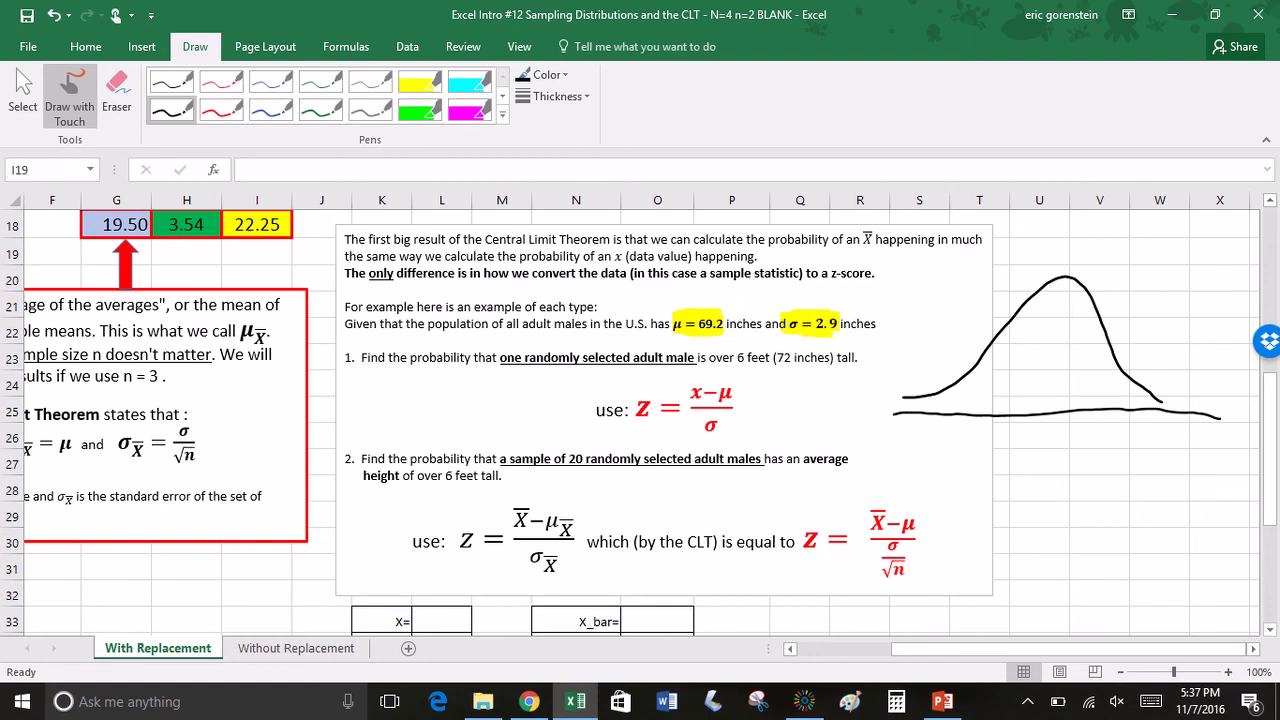
mouse_move(1062, 248)
left_mouse_down()
mouse_move(1059, 412)
mouse_move(1031, 446)
mouse_move(1080, 452)
left_mouse_up()
left_click(1061, 454)
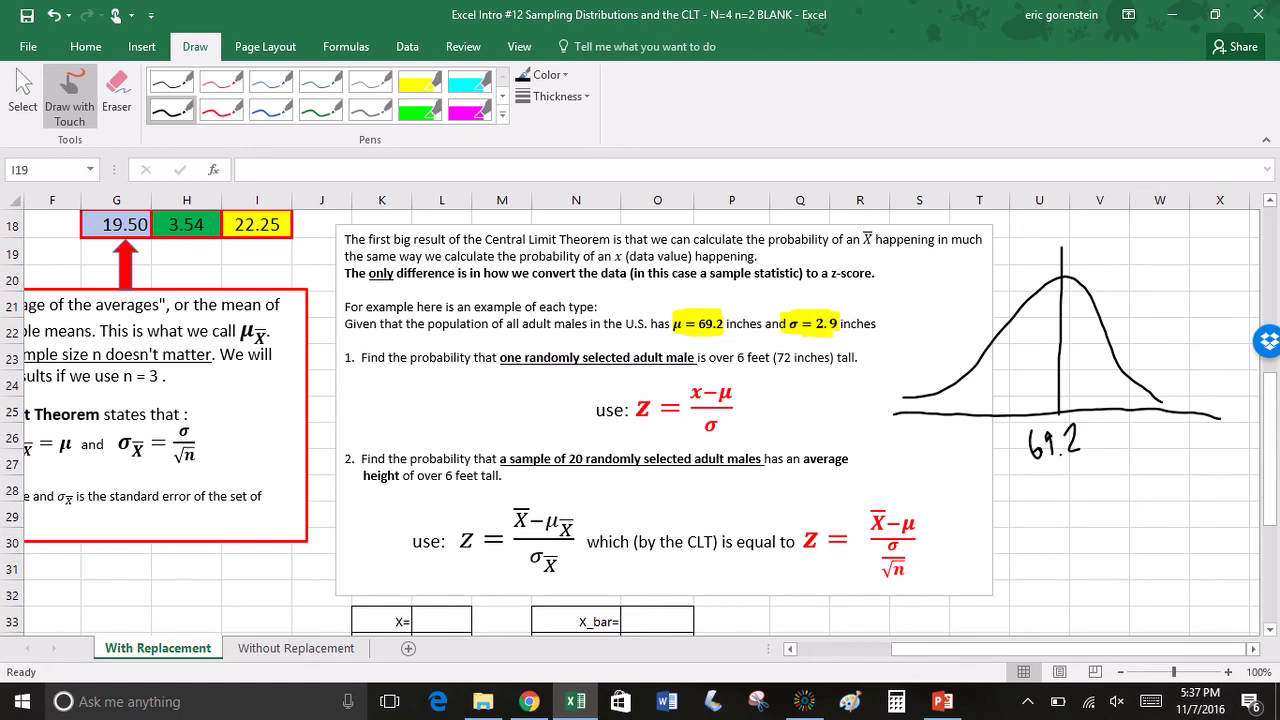
Highlight "6 feet (72 inches)" in green.
left_click(420, 82)
left_click(420, 108)
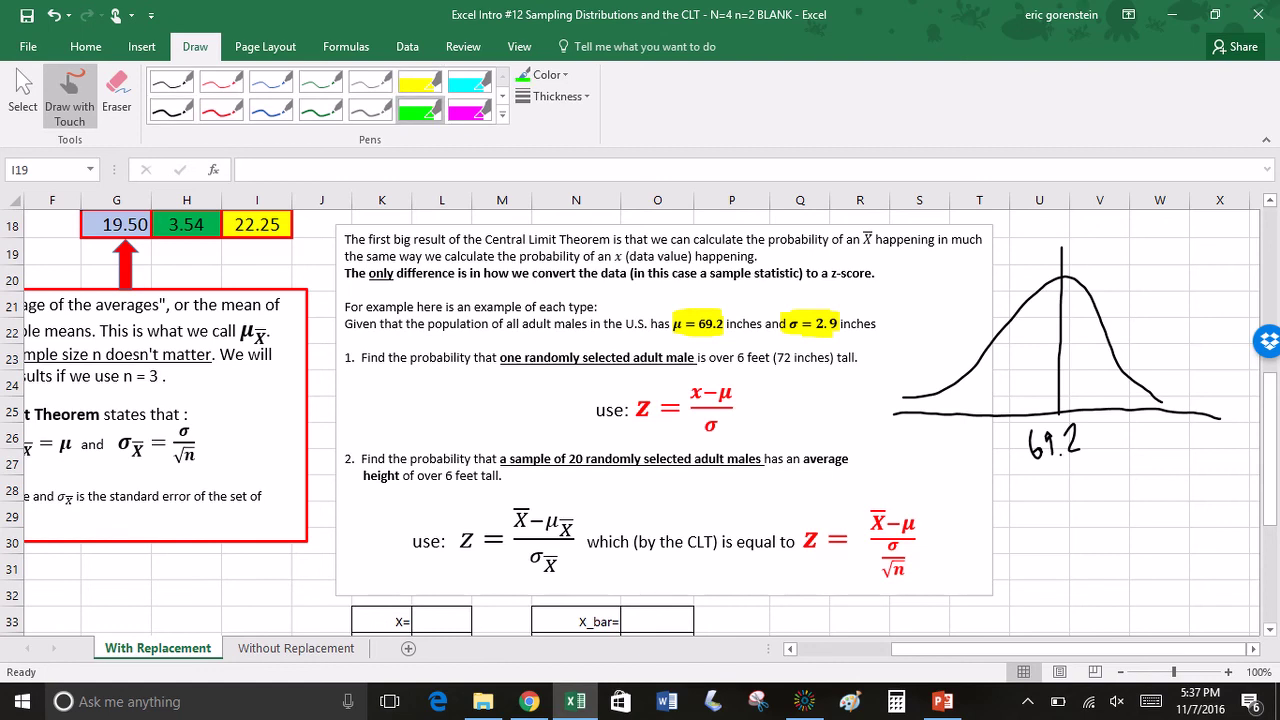
left_click_drag(724, 362, 838, 360)
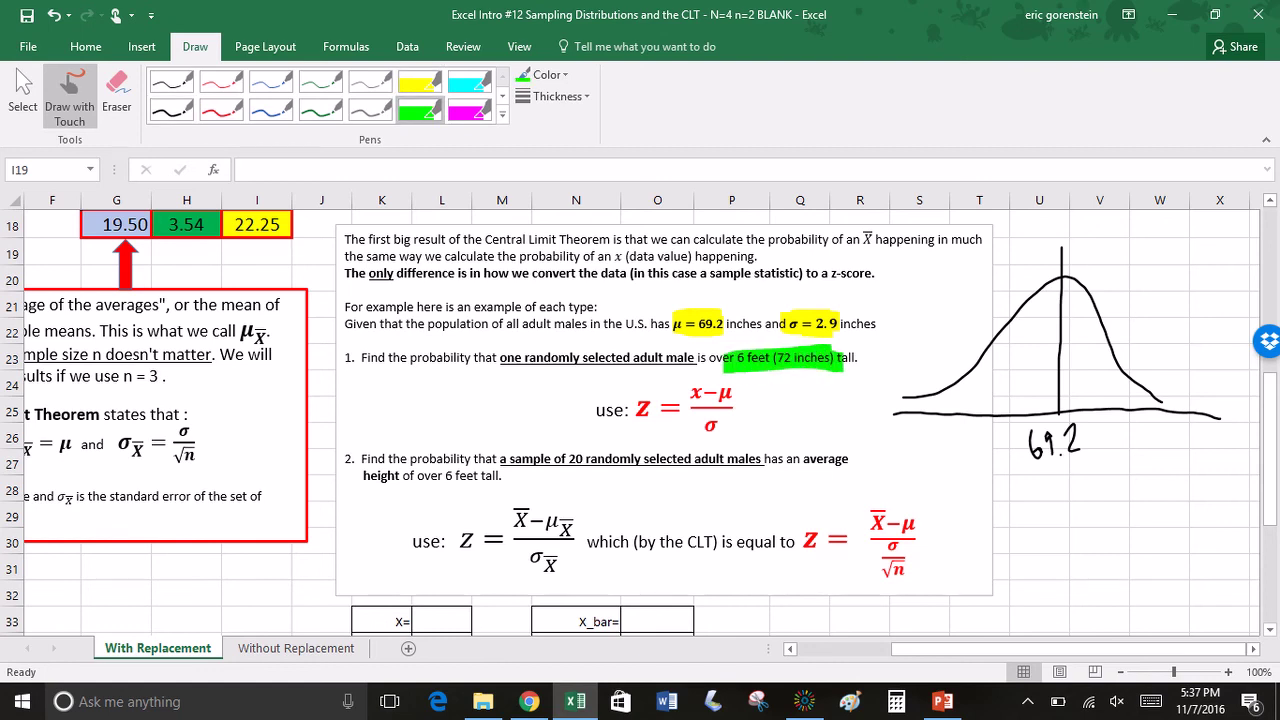
Tick and label 72 on the bell-curve axis and mark its right tail in black ink.
left_click(171, 108)
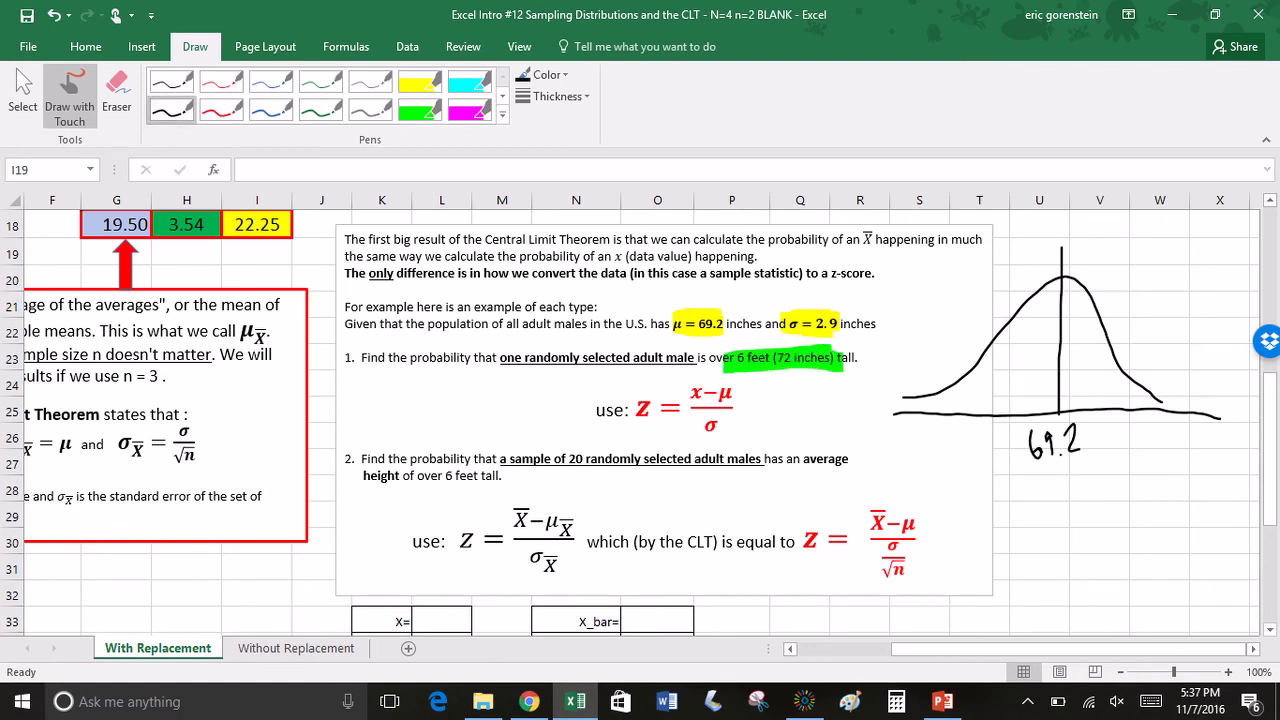
mouse_move(1116, 401)
left_mouse_down()
mouse_move(1115, 447)
mouse_move(1126, 436)
left_mouse_up()
left_click_drag(1124, 424, 1151, 437)
mouse_move(1118, 372)
left_mouse_down()
mouse_move(1118, 400)
mouse_move(1130, 380)
mouse_move(1148, 398)
mouse_move(1138, 404)
mouse_move(1160, 390)
mouse_move(1172, 404)
mouse_move(1150, 400)
left_mouse_up()
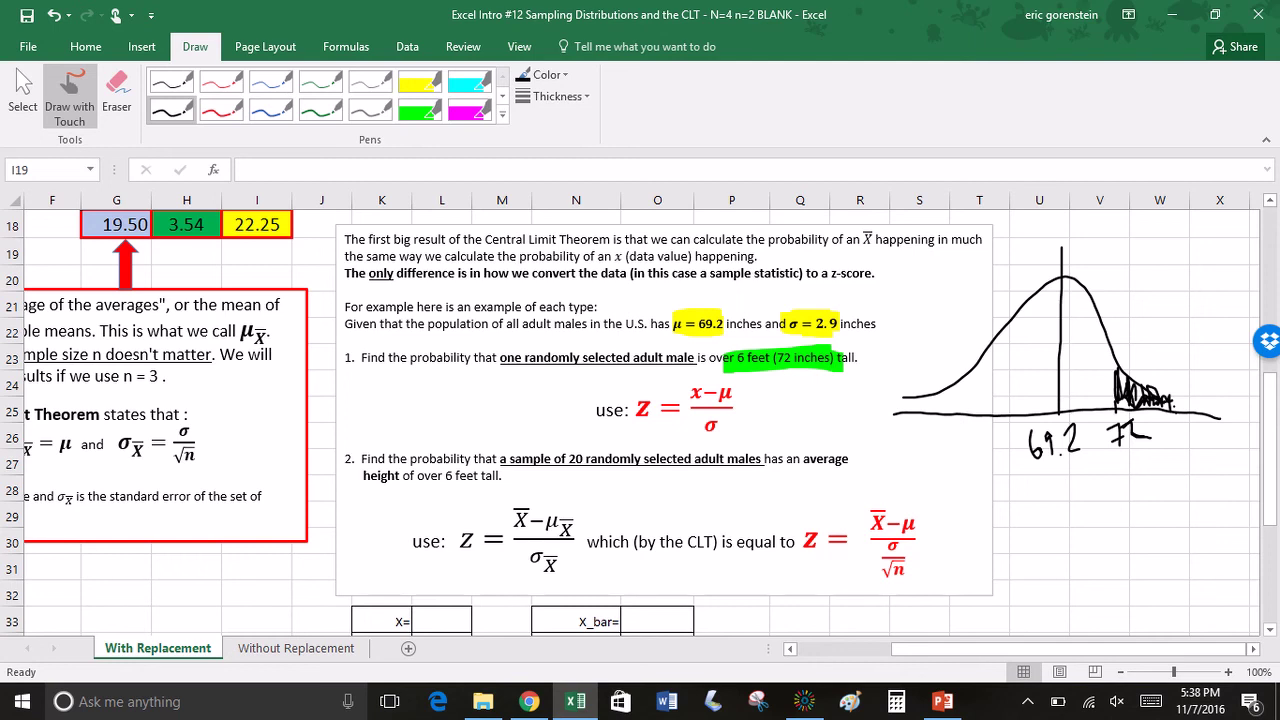
Erase the stray vertical ink stroke beside the text.
left_click_drag(430, 322, 434, 418)
left_click(23, 90)
left_click(117, 90)
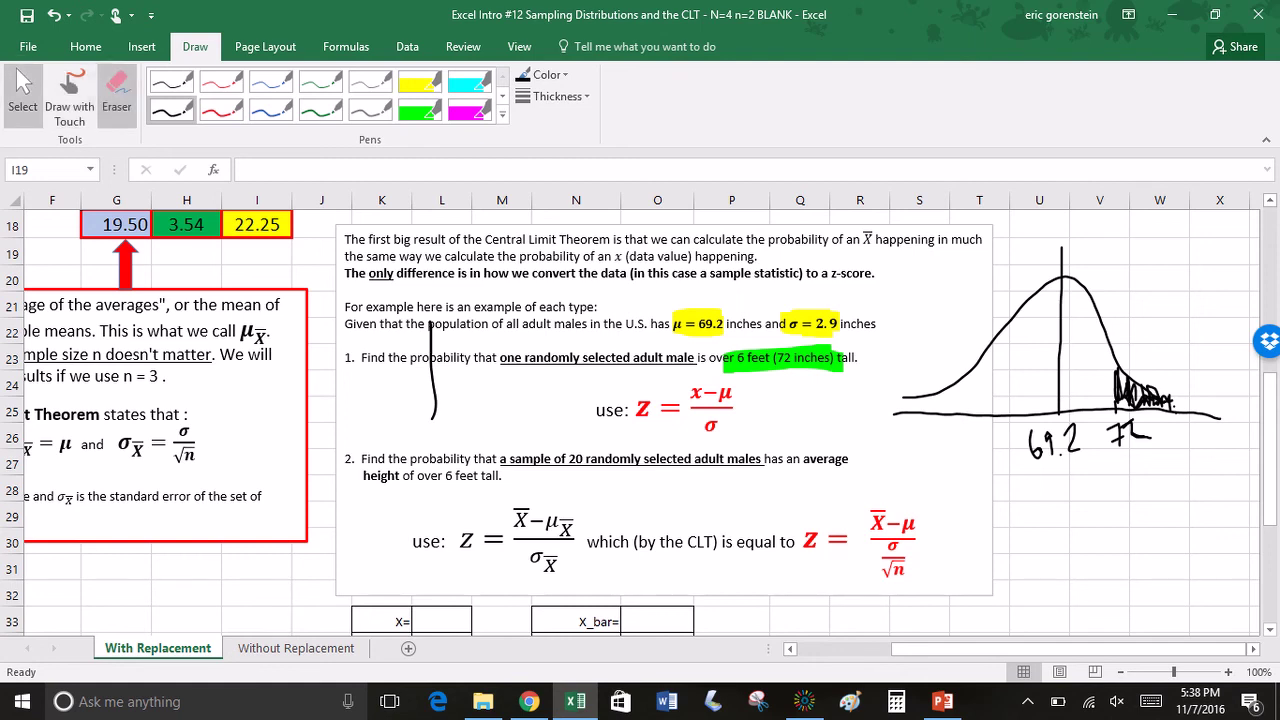
left_click(434, 372)
key("Escape")
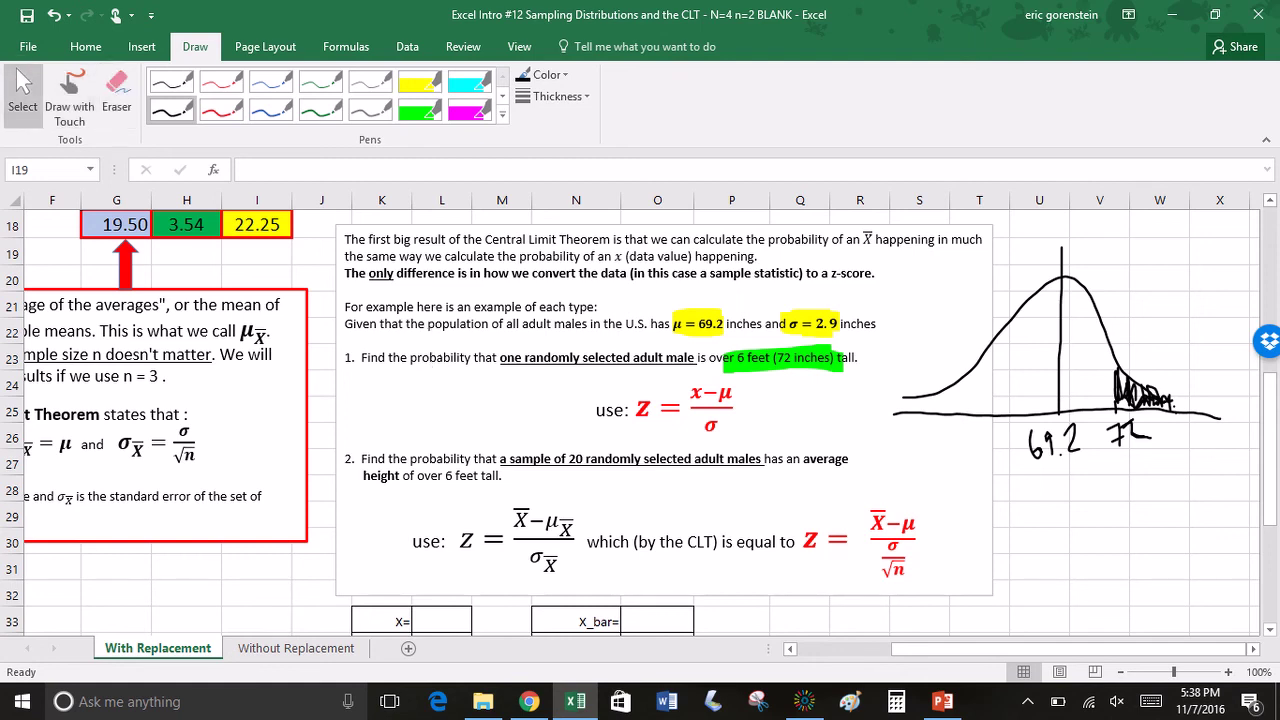
scroll(640, 420, "down", 1)
Highlight "a sample of 20 randomly selected adult males" in green.
left_click(663, 430)
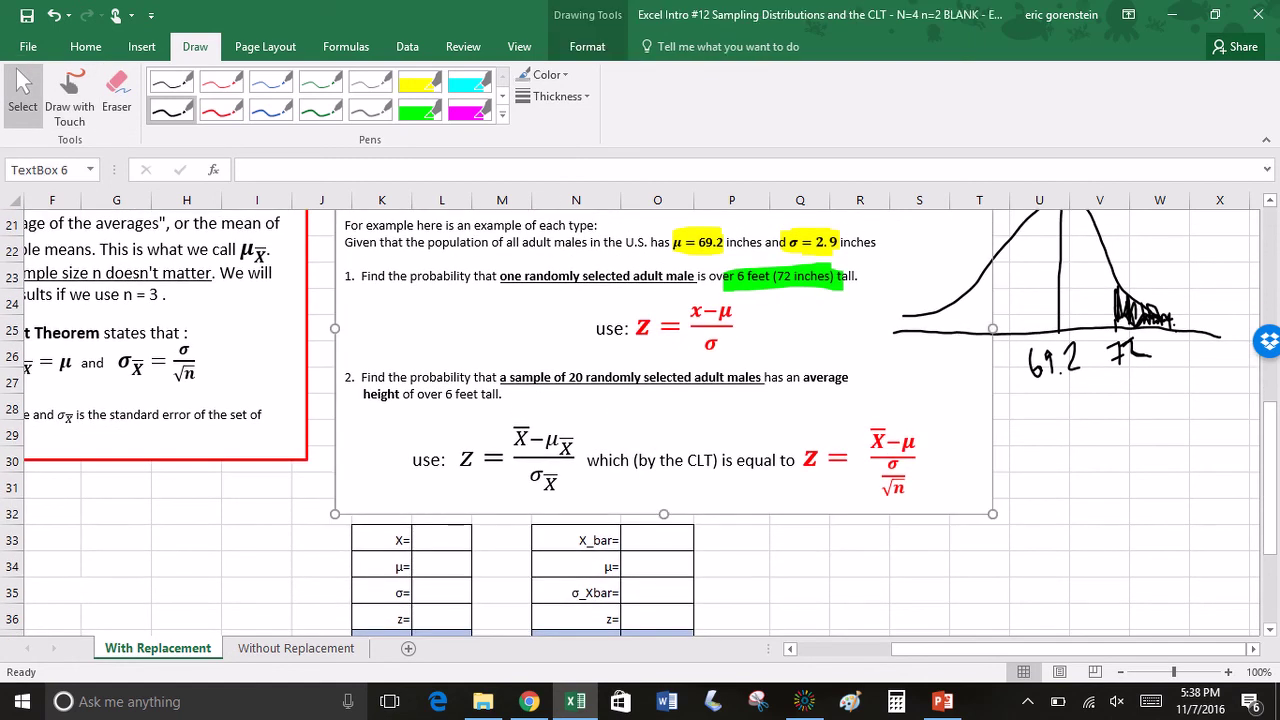
left_click(420, 105)
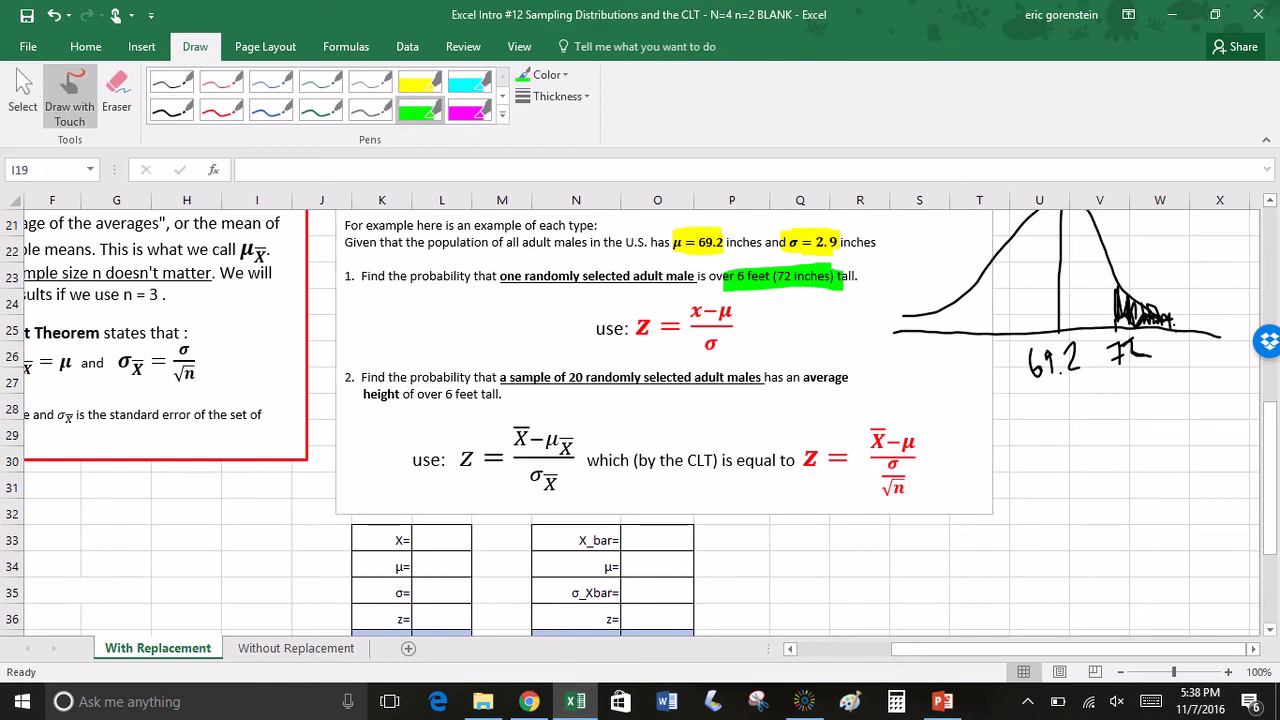
left_click_drag(500, 378, 776, 378)
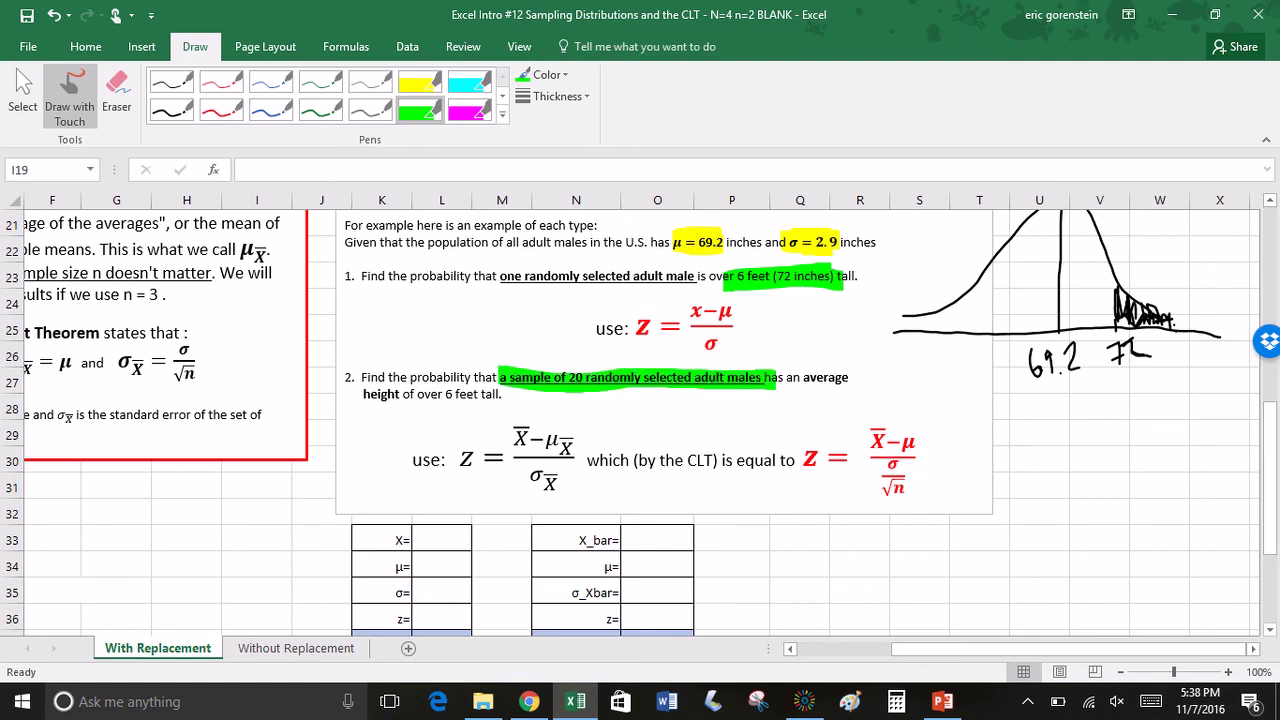
Ink a second axis and bell curve centred at 69.2 below, and label the upper axis X.
left_click(171, 110)
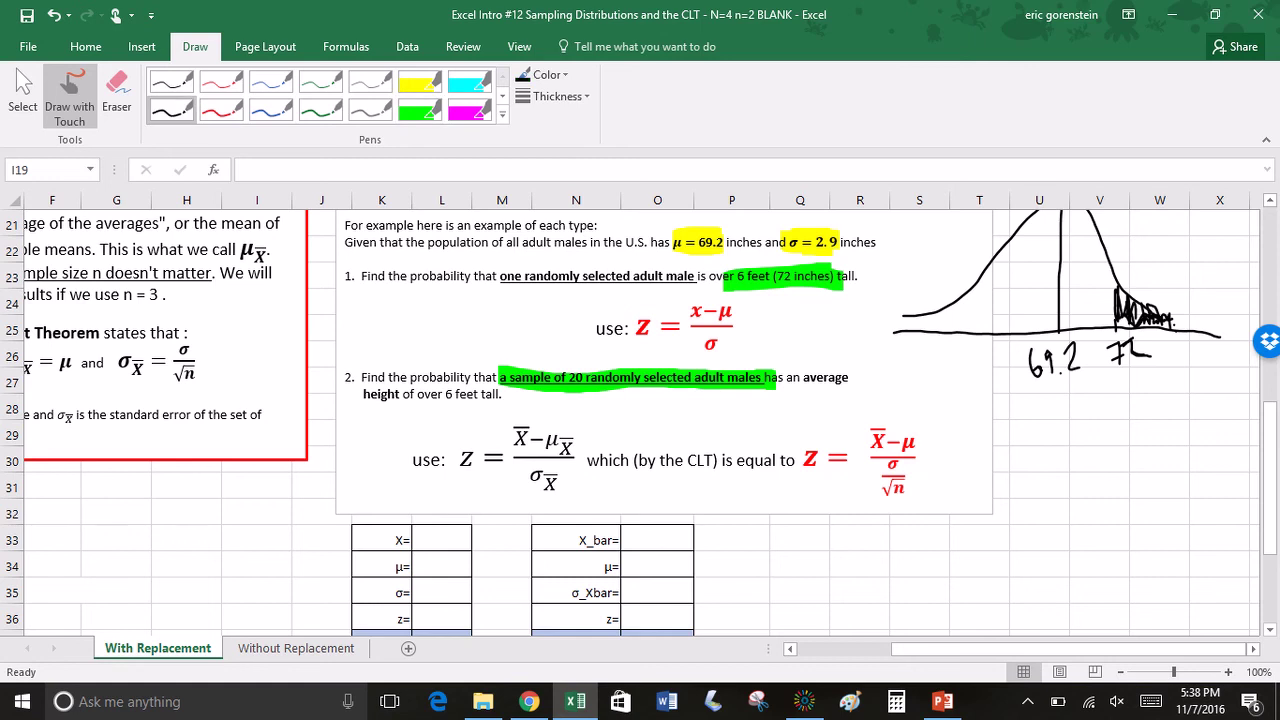
left_click_drag(898, 547, 1230, 549)
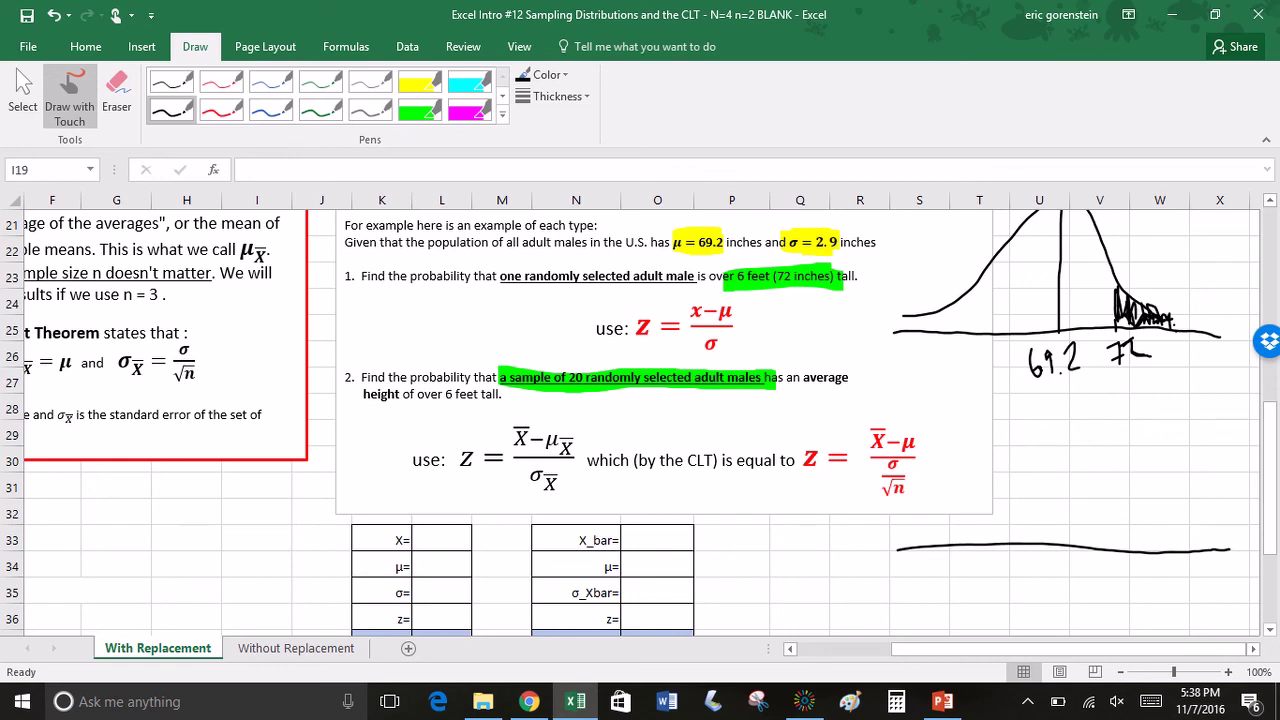
mouse_move(904, 527)
left_mouse_down()
mouse_move(940, 518)
mouse_move(1026, 430)
mouse_move(1098, 462)
mouse_move(1170, 548)
left_mouse_up()
mouse_move(1058, 400)
left_mouse_down()
mouse_move(1054, 544)
mouse_move(1034, 602)
mouse_move(1046, 590)
mouse_move(1047, 602)
mouse_move(1094, 602)
left_mouse_up()
left_click(1064, 598)
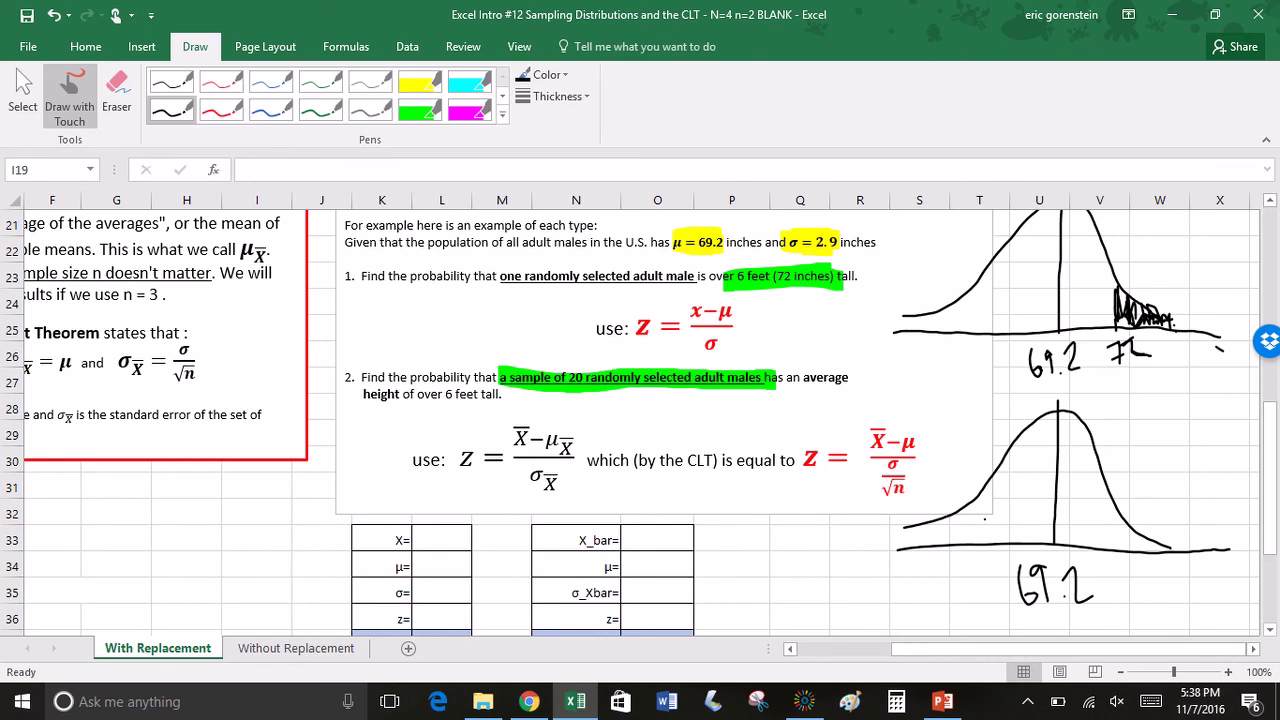
mouse_move(1220, 345)
left_mouse_down()
mouse_move(1250, 369)
mouse_move(1218, 368)
left_mouse_up()
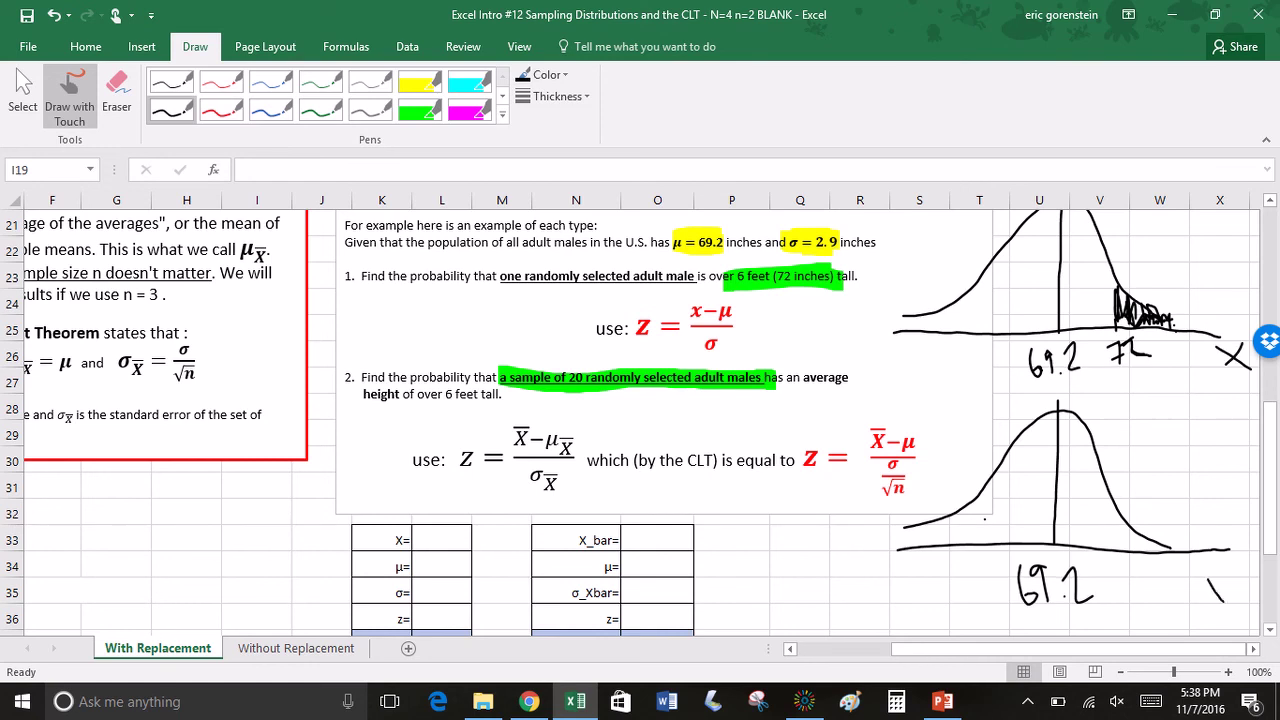